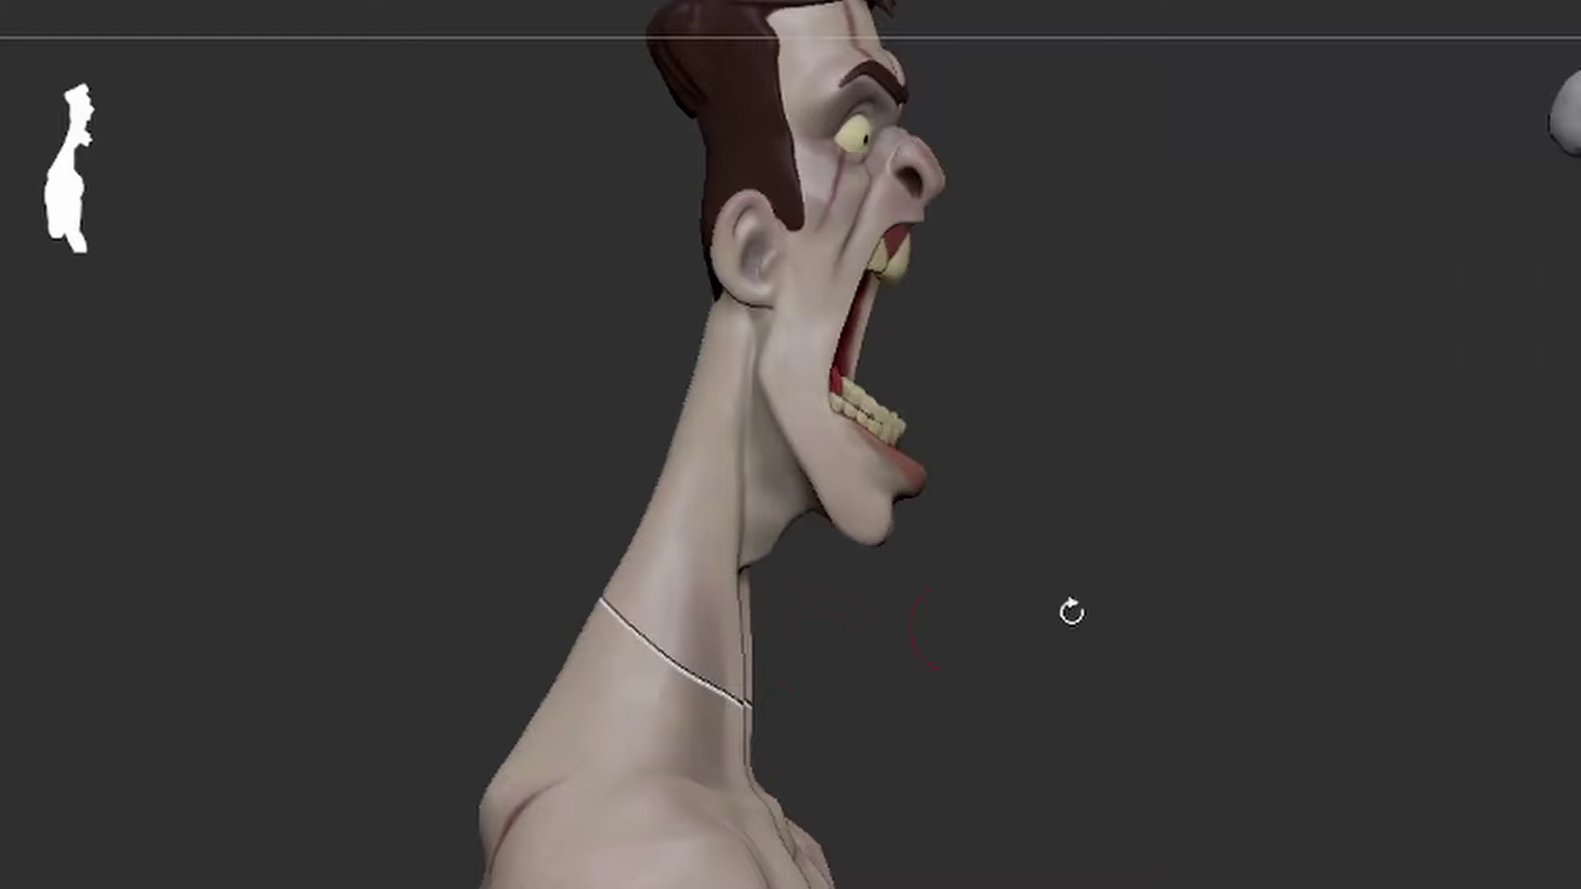
# Insert a Cube3D subtool over the bust's lower head and neck, viewed from the side.
pyautogui.moveTo(1069, 610); pyautogui.dragTo(1029, 833, button='right')
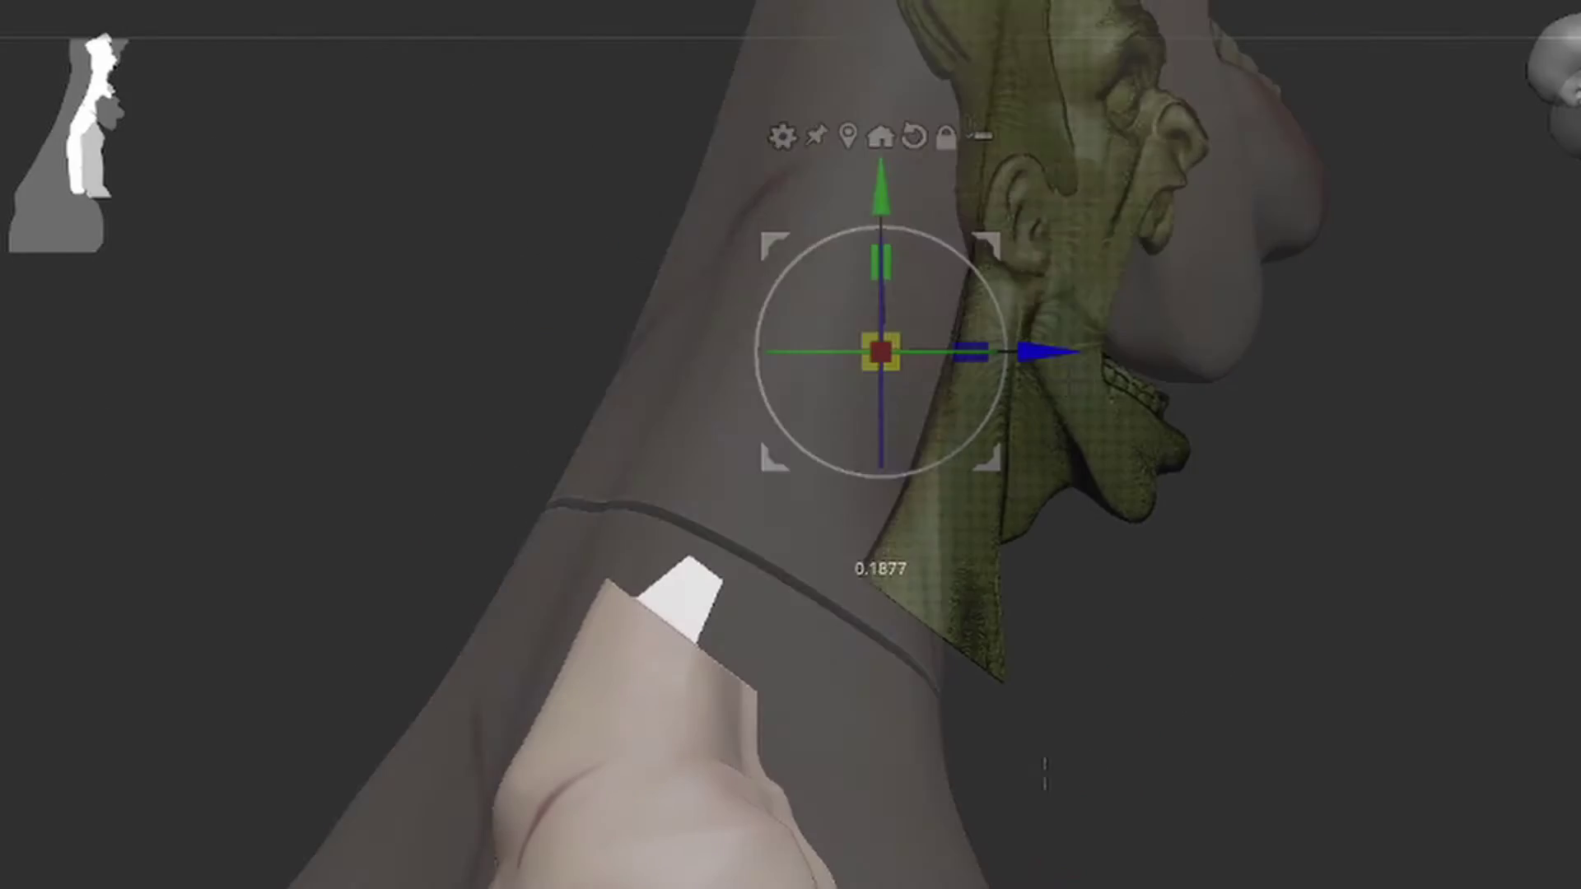
pyautogui.moveTo(1264, 670); pyautogui.dragTo(1313, 694, button='right')
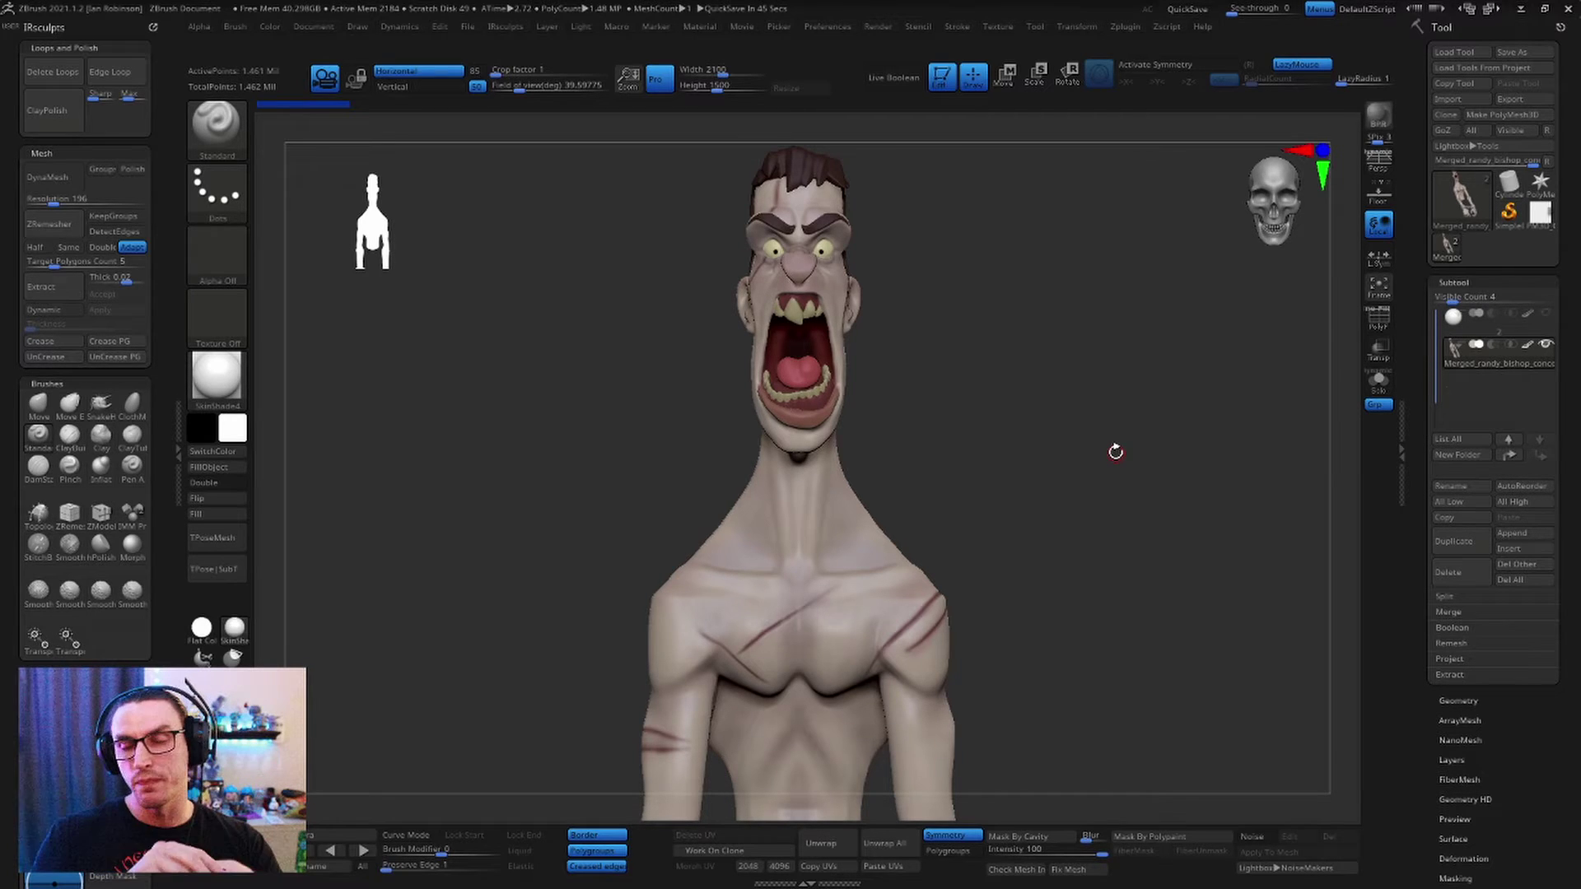
pyautogui.click(1523, 552)
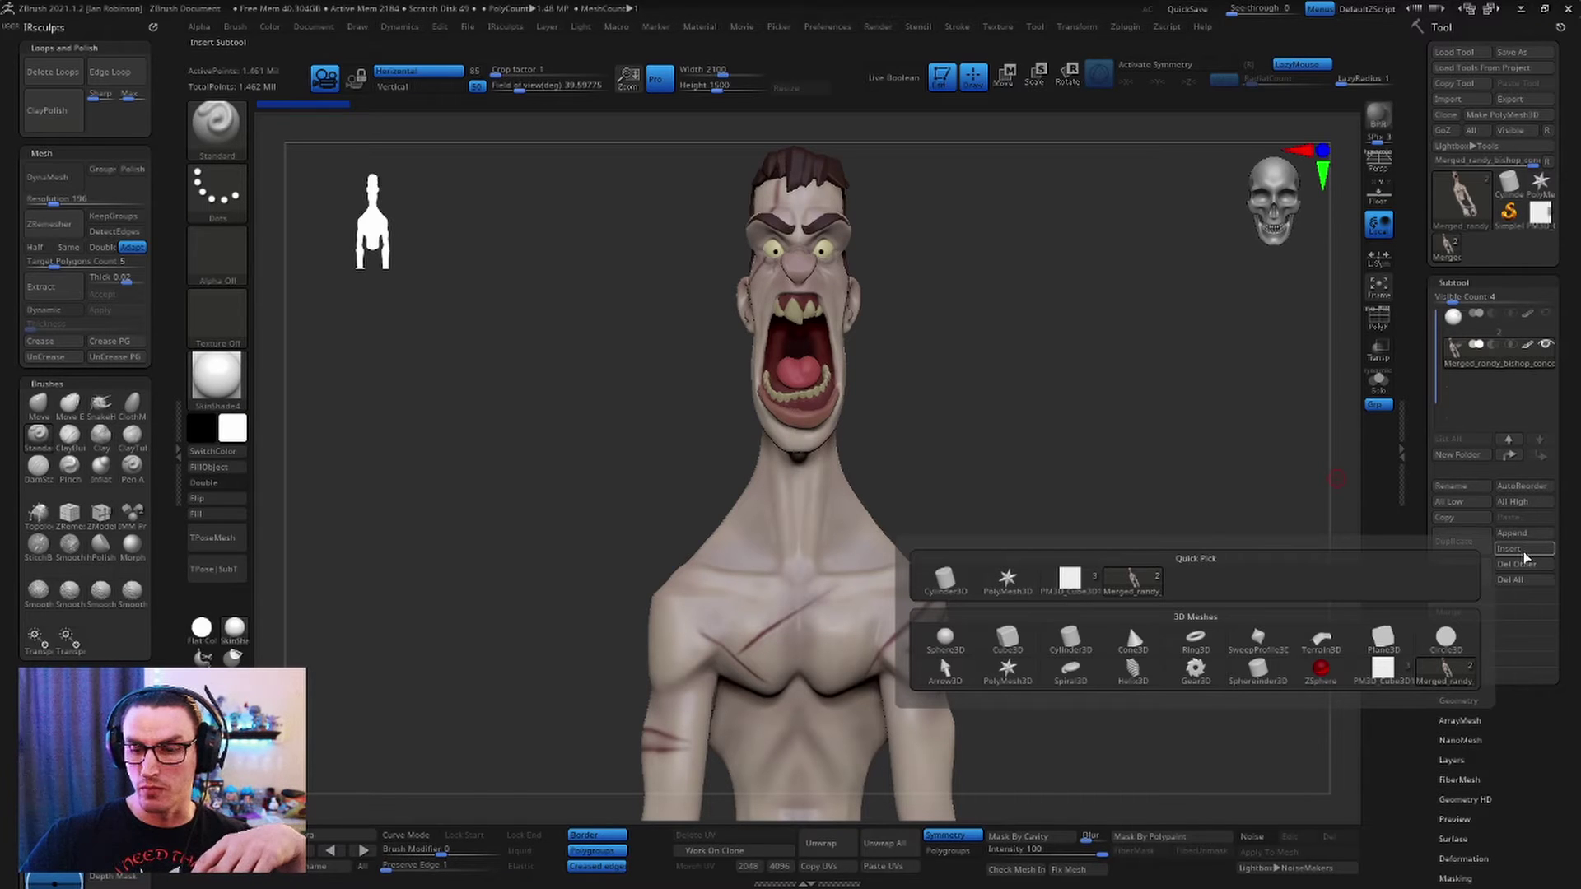
pyautogui.click(1008, 641)
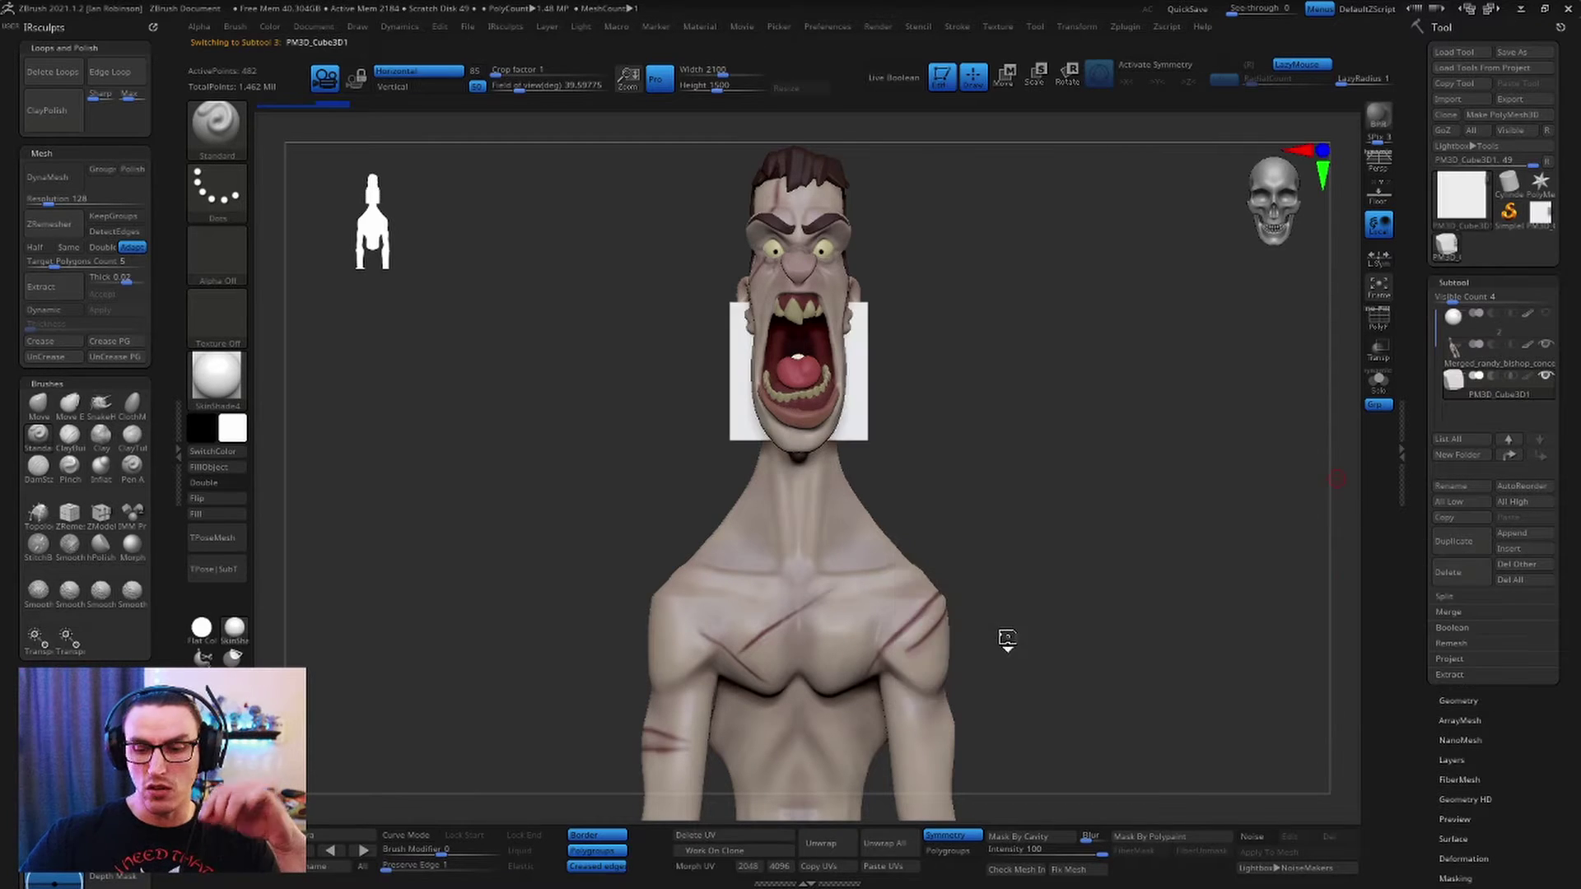
pyautogui.moveTo(1005, 639); pyautogui.dragTo(1025, 516)
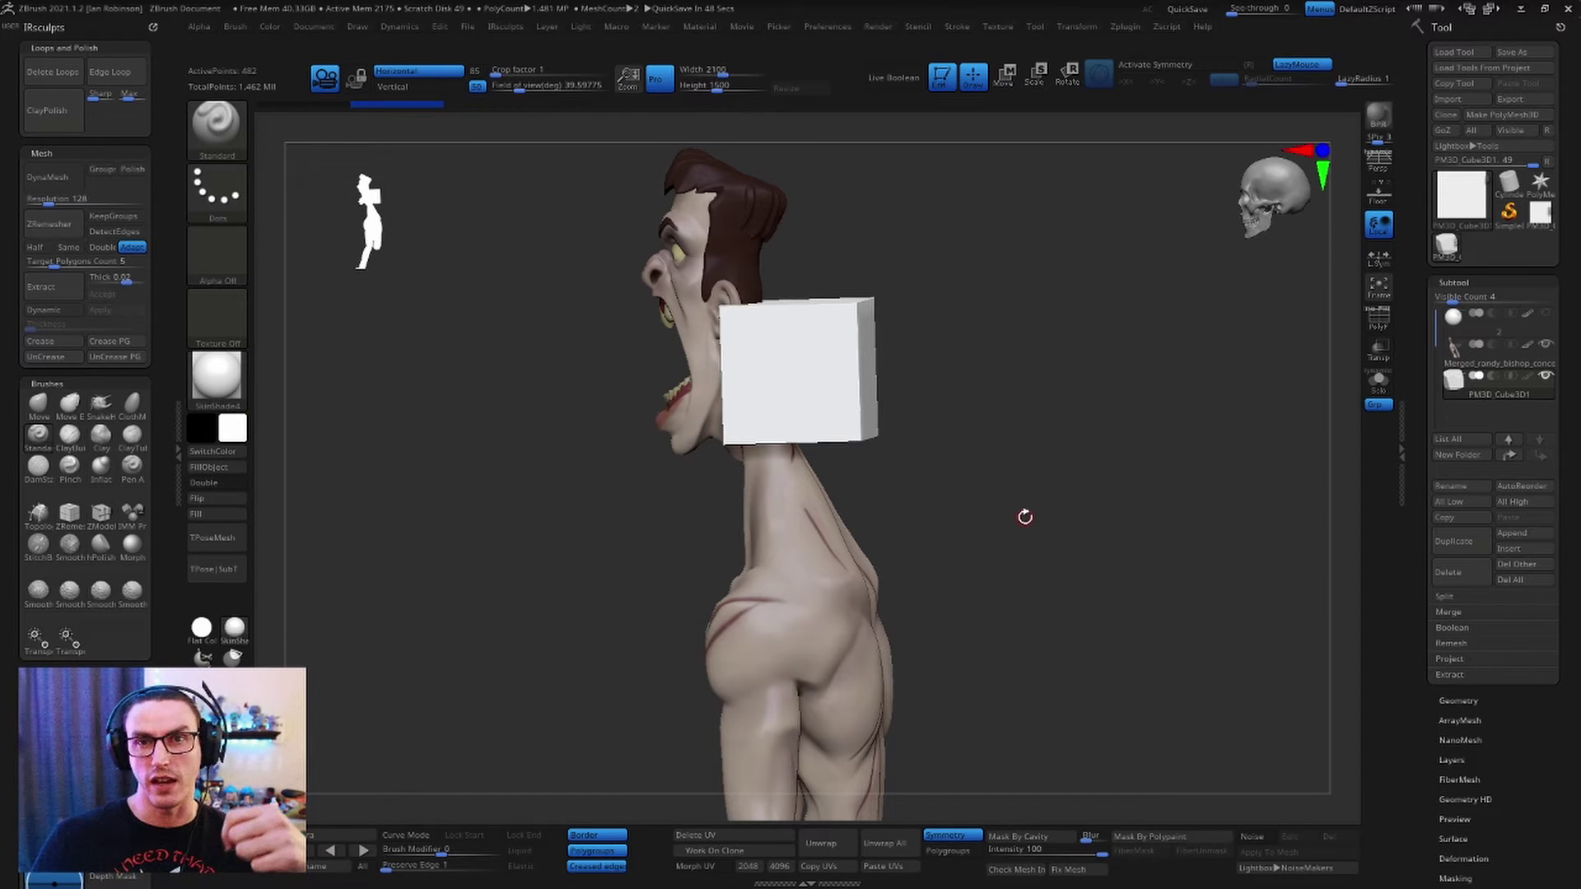
pyautogui.keyDown('shift'); pyautogui.moveTo(1023, 516); pyautogui.dragTo(1049, 486); pyautogui.keyUp('shift')
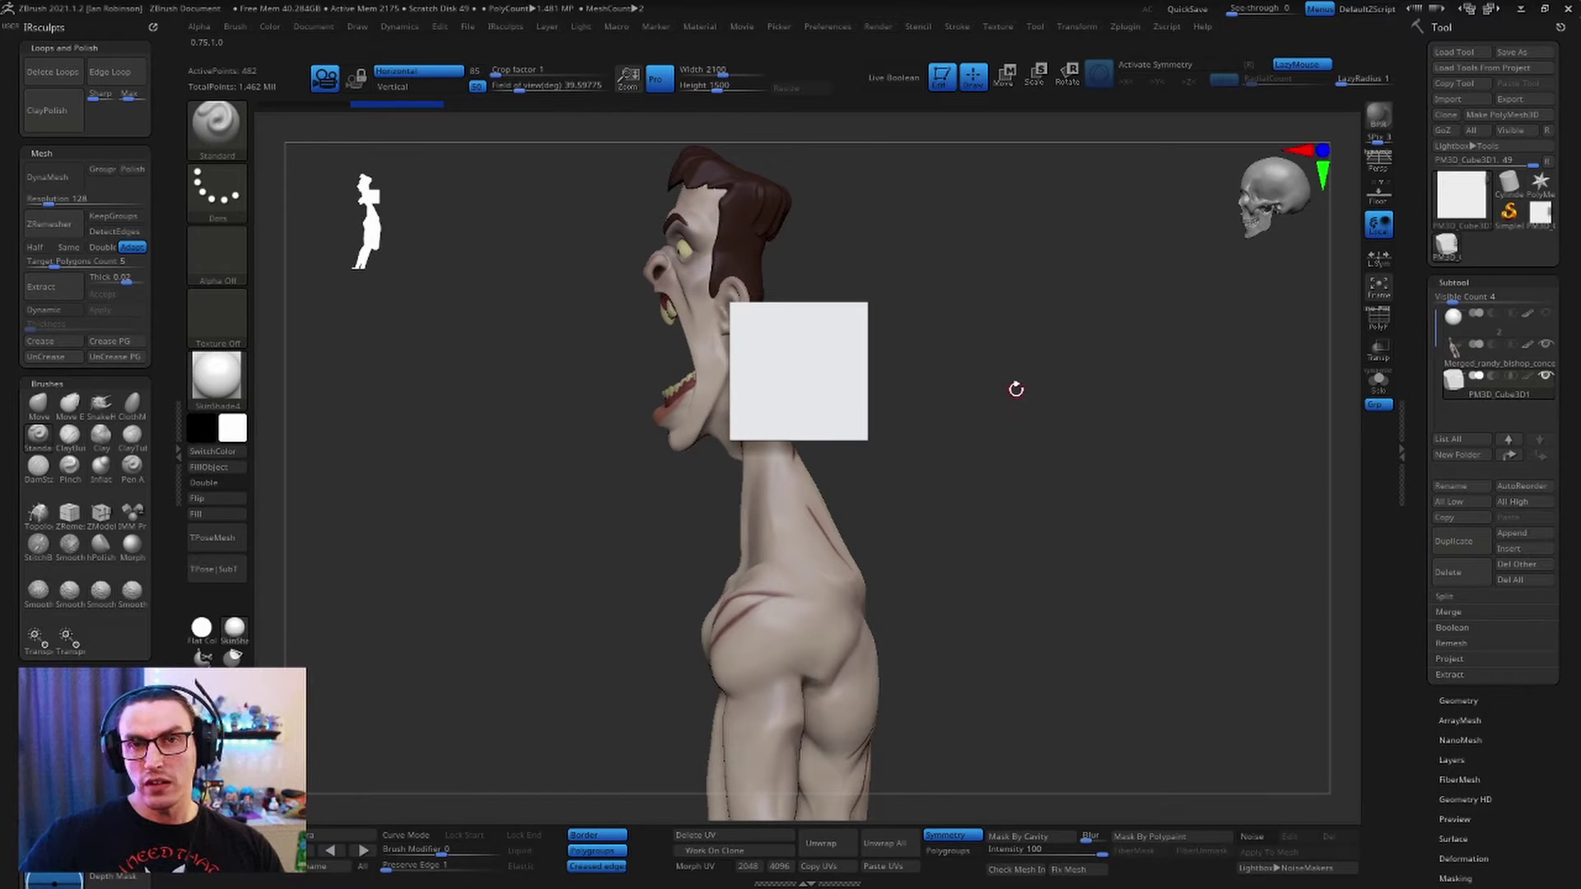
# Use Scale Master's Set Scene Scale to treat the cube as 2.00 × 2.00 × 2.00 mm.
pyautogui.click(1127, 28)
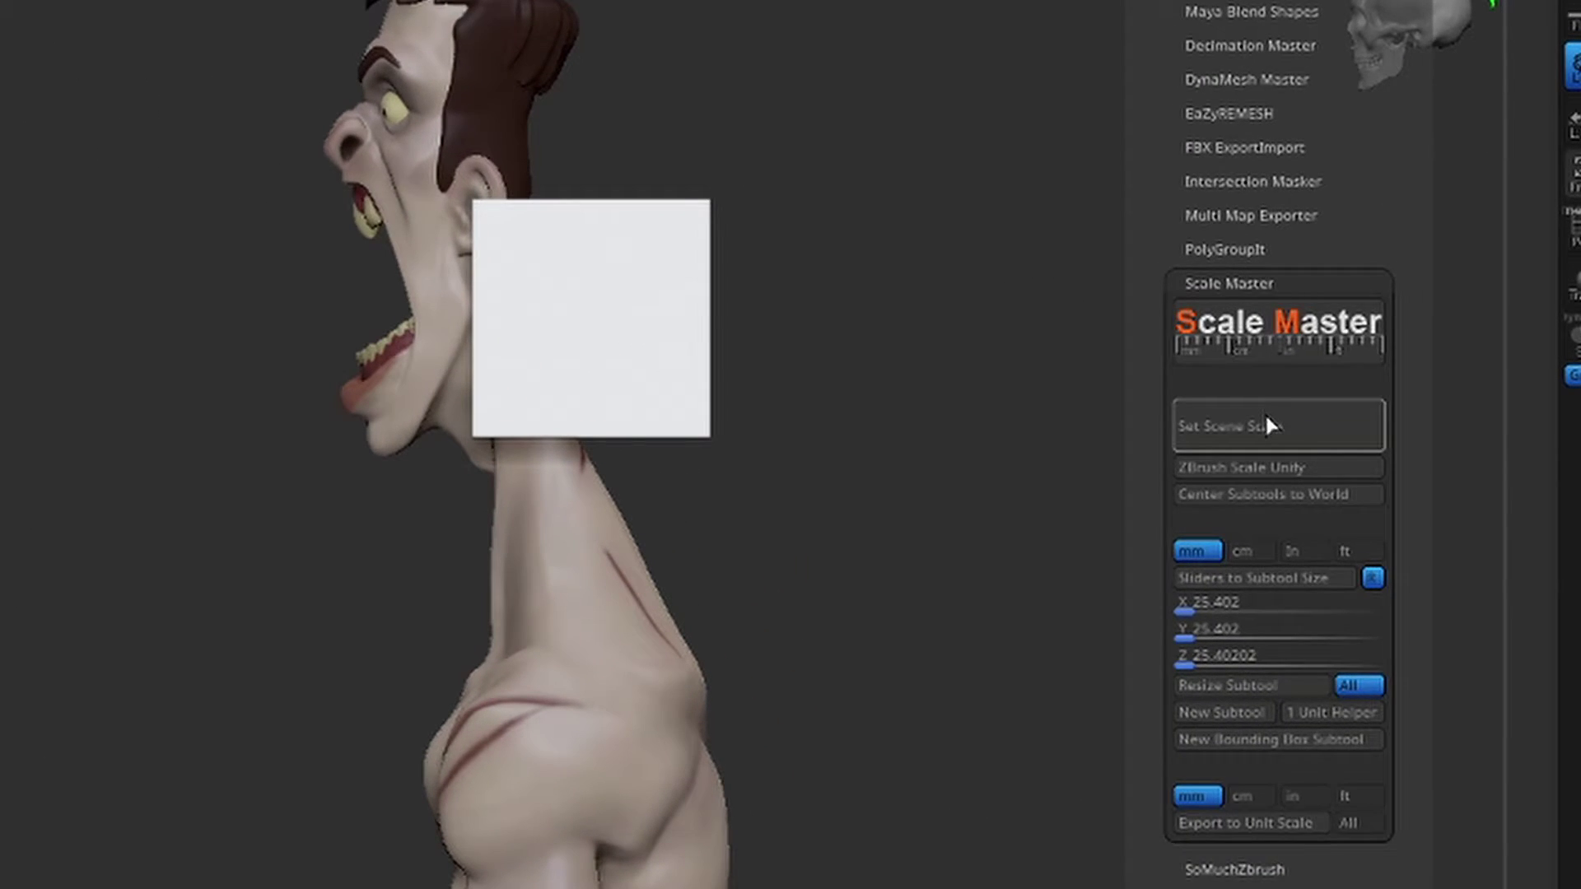
pyautogui.click(1191, 437)
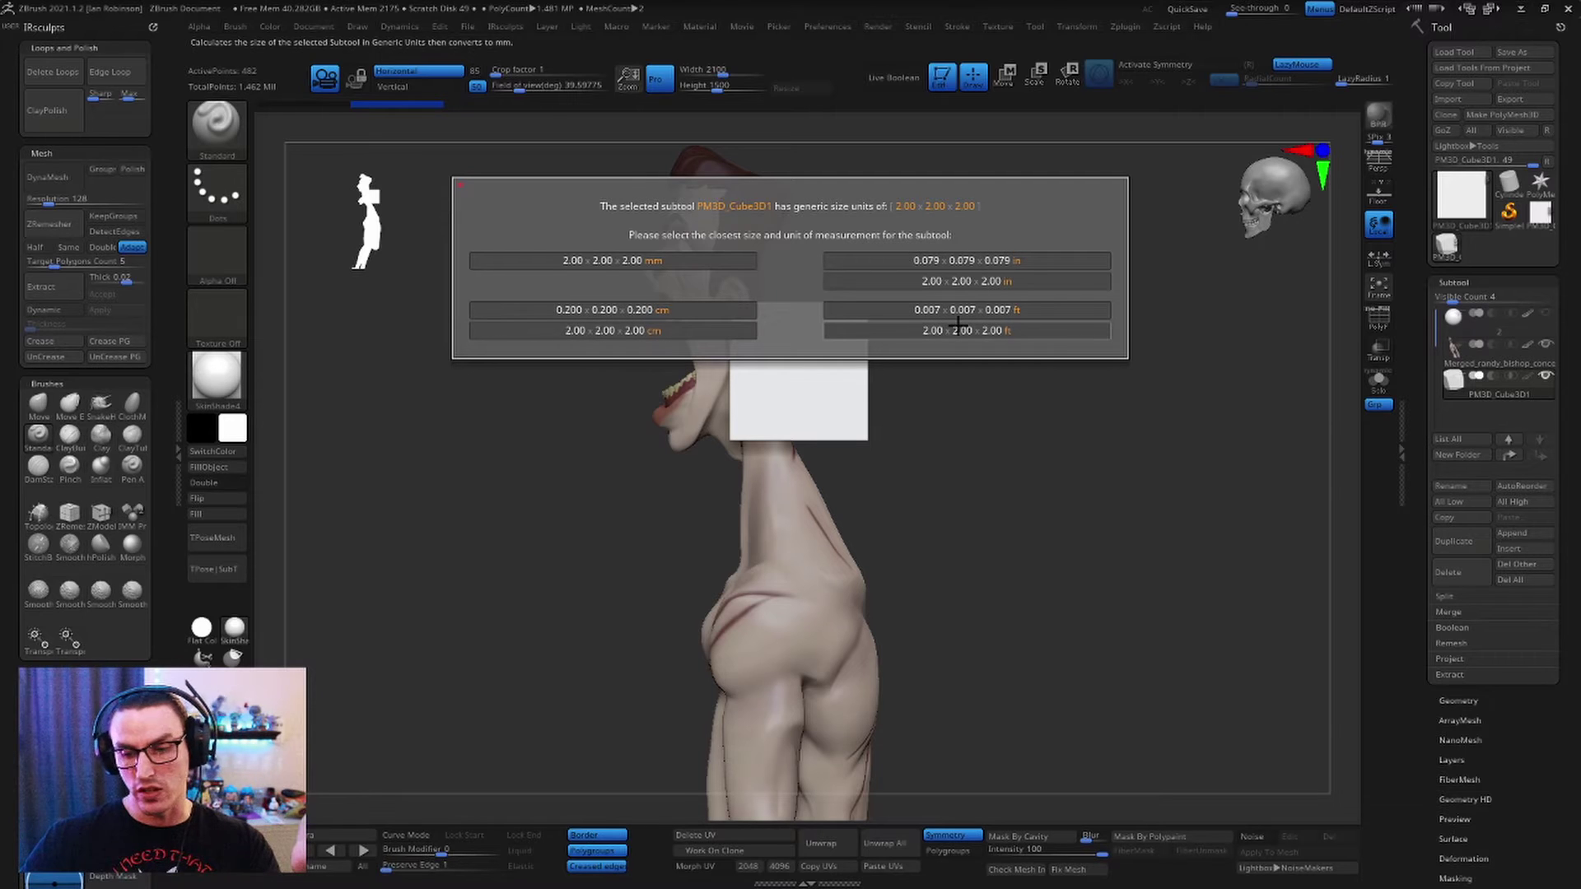
pyautogui.click(680, 262)
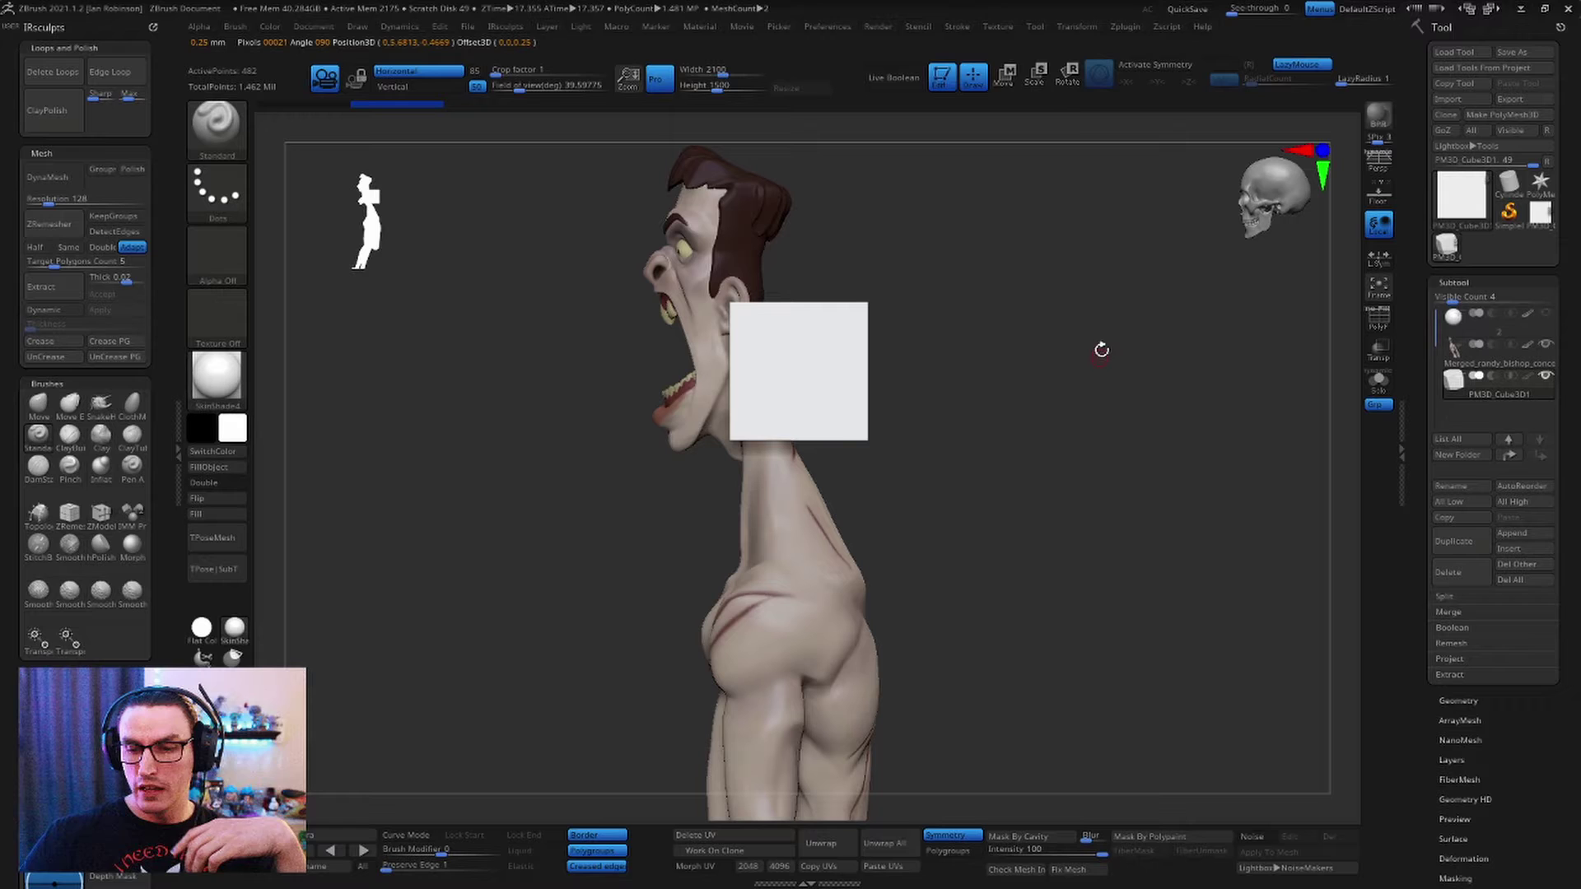
# Resize all subtools so the cube measures 25.4 mm per side, accepting the warning.
pyautogui.click(1125, 26)
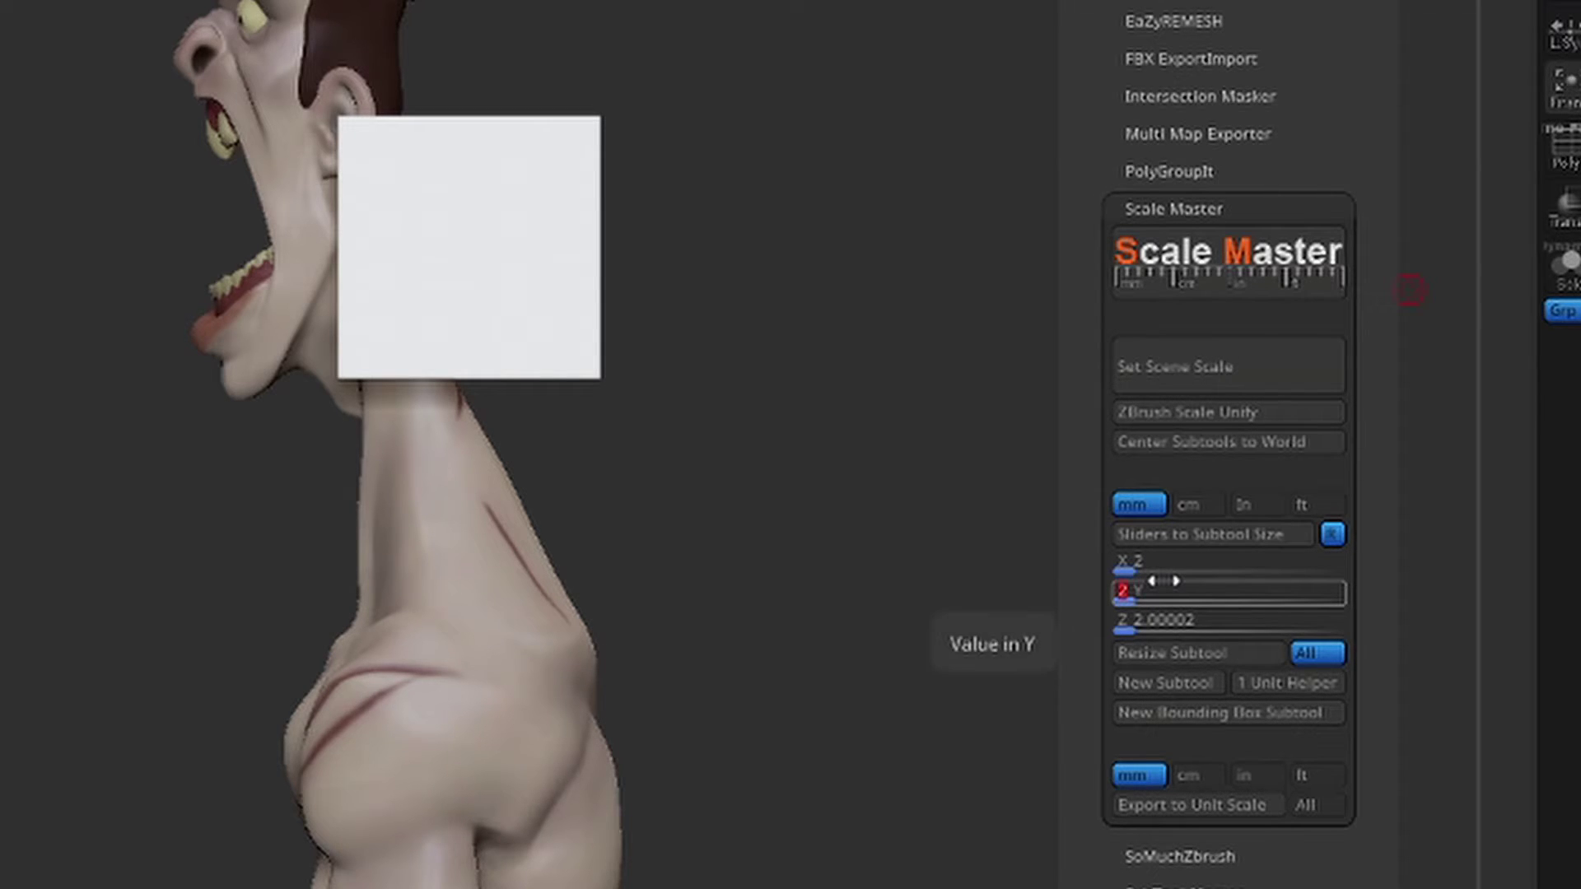
pyautogui.press('Return')
pyautogui.click(1175, 651)
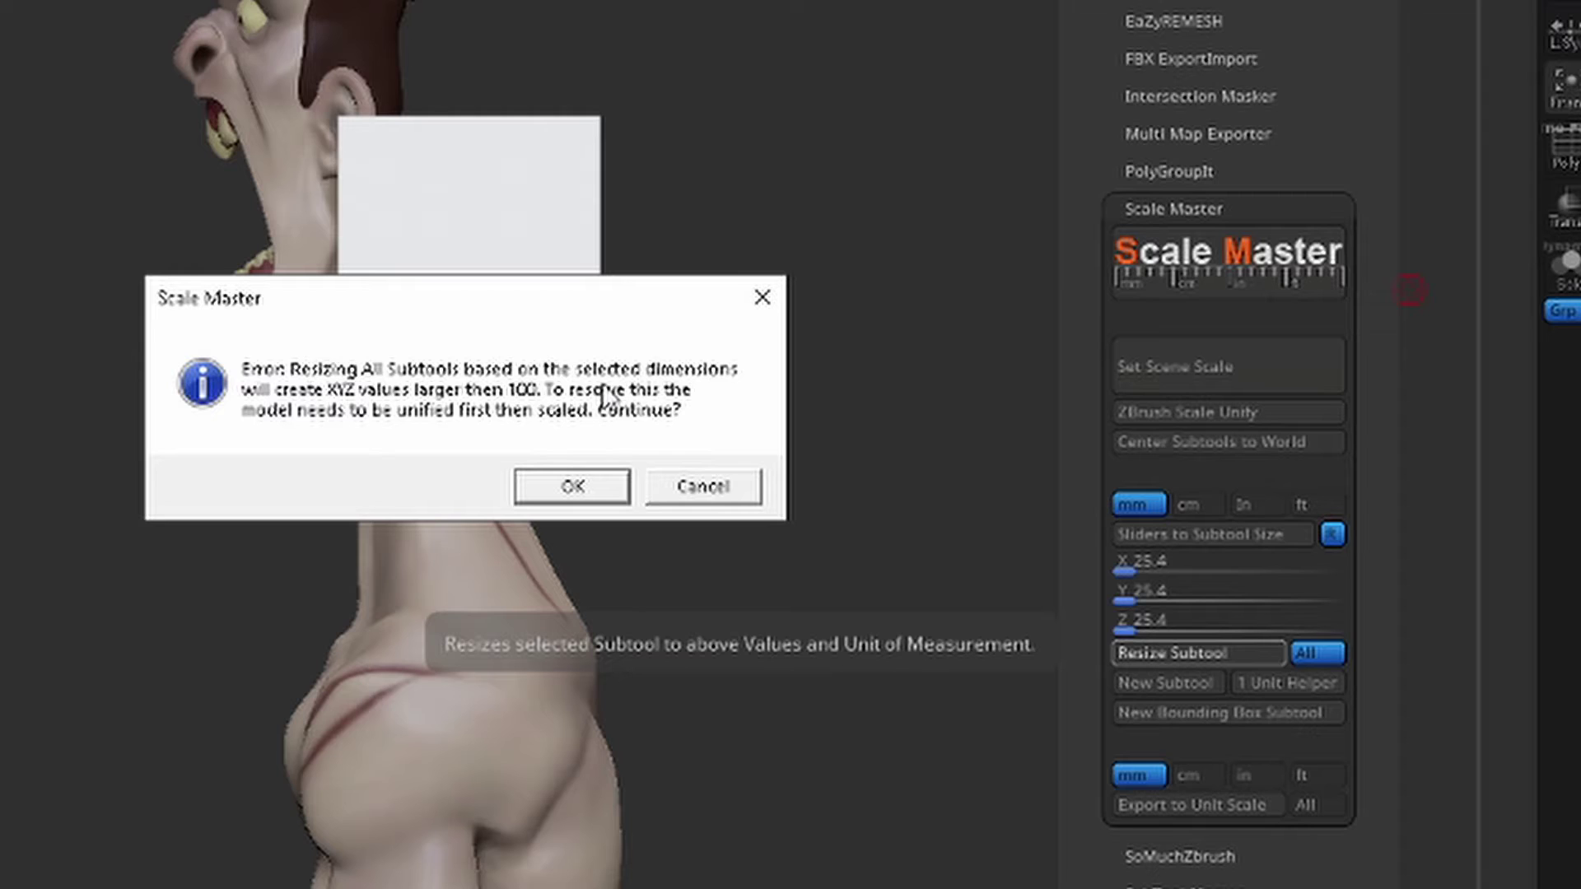
pyautogui.click(582, 488)
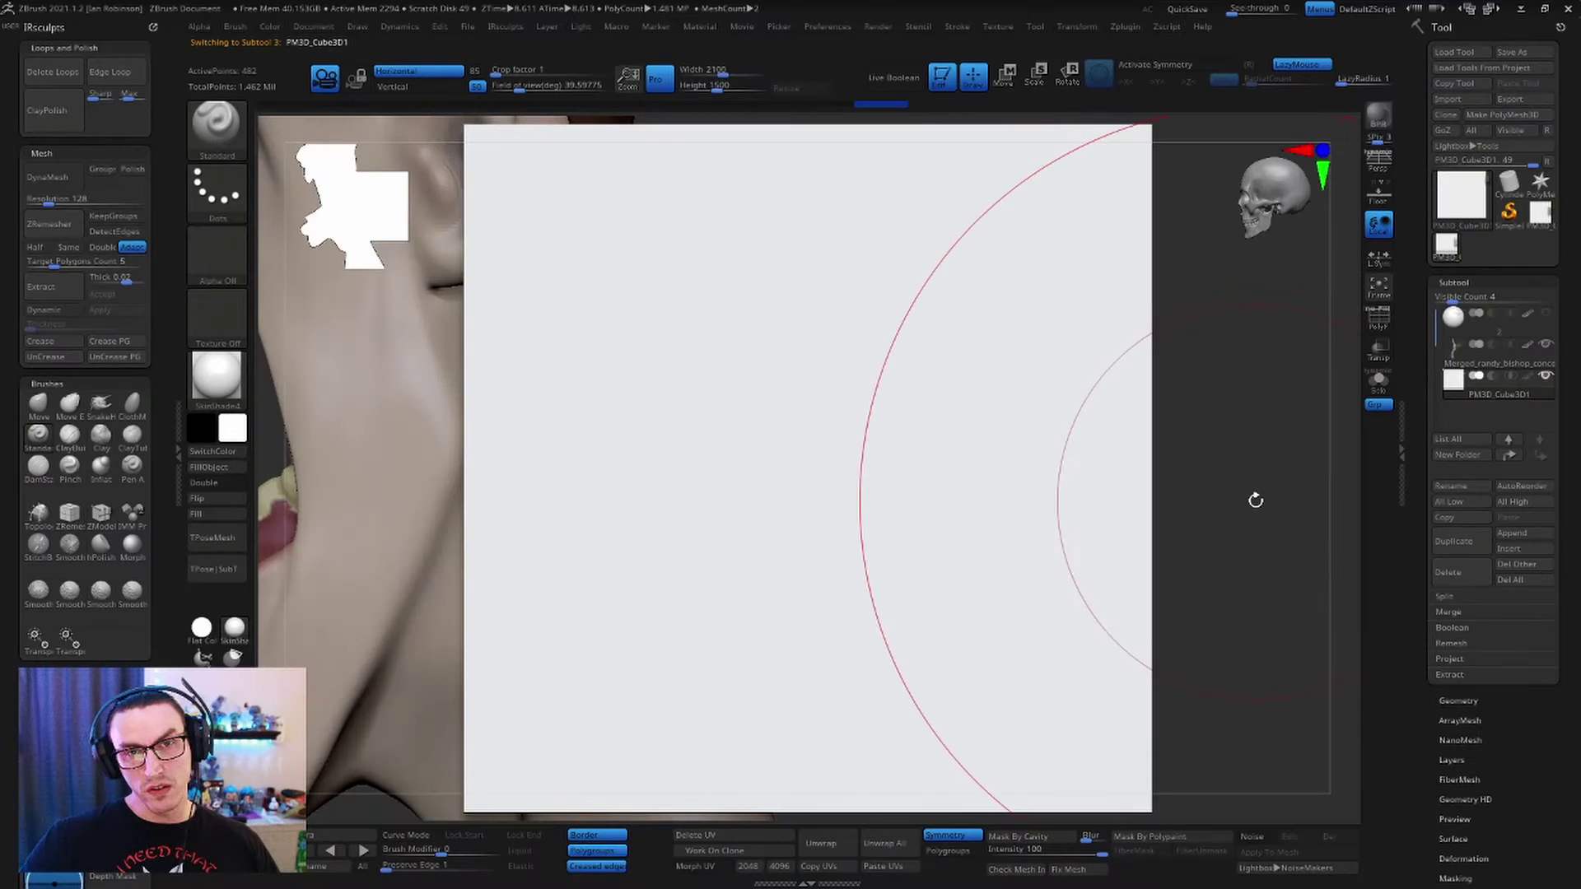
# Frame the model and reset Scale Master's scene scale to 25.40 × 25.40 × 25.40 mm.
pyautogui.press('f')
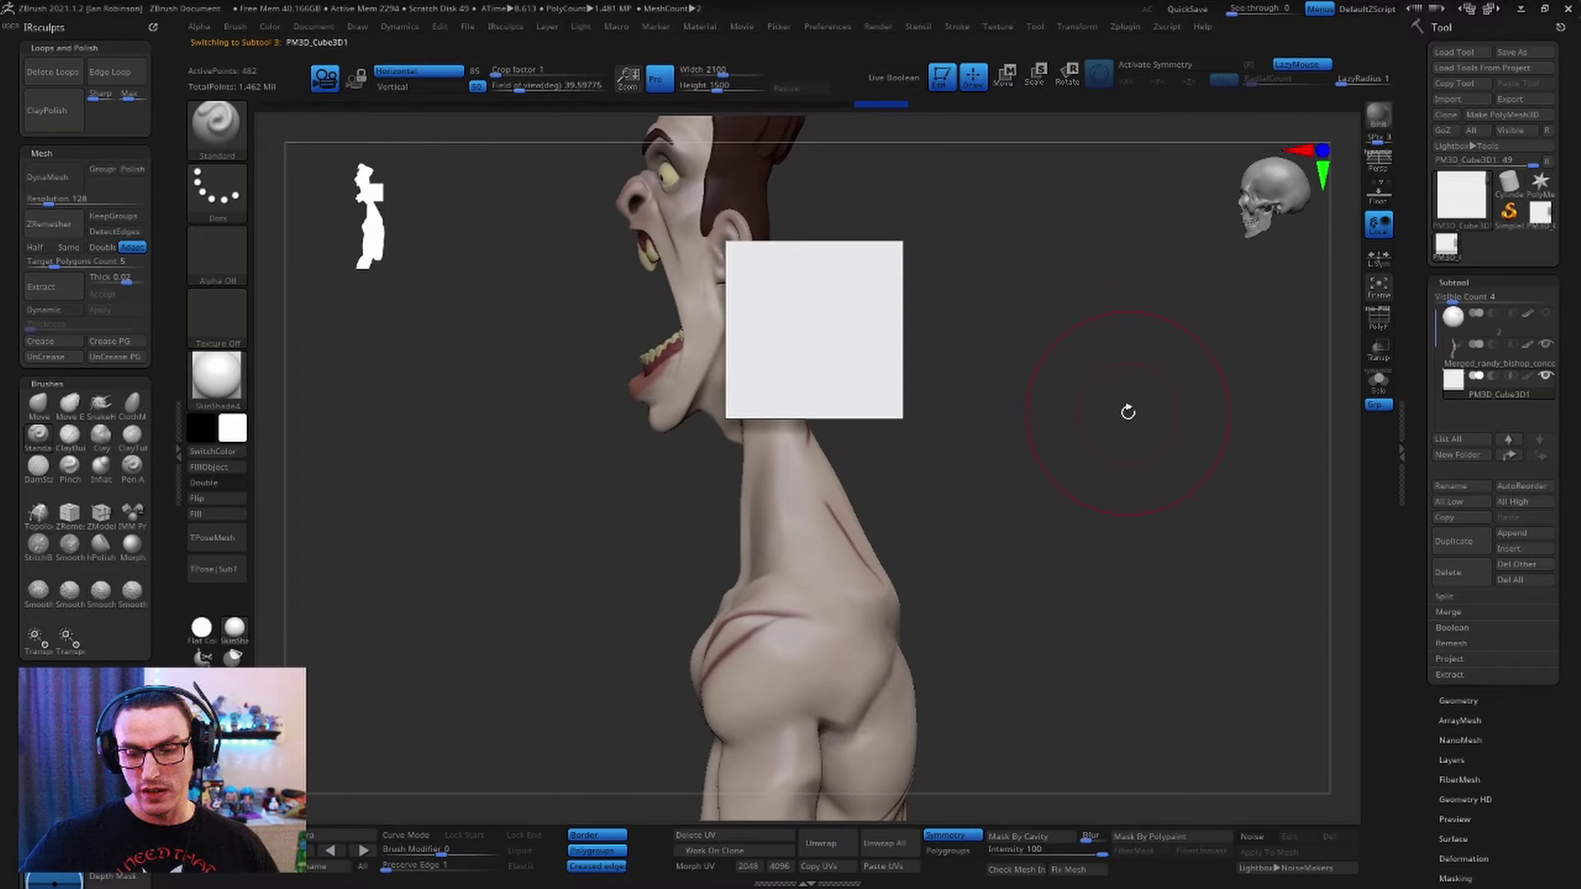
pyautogui.moveTo(1125, 409); pyautogui.dragTo(1013, 342)
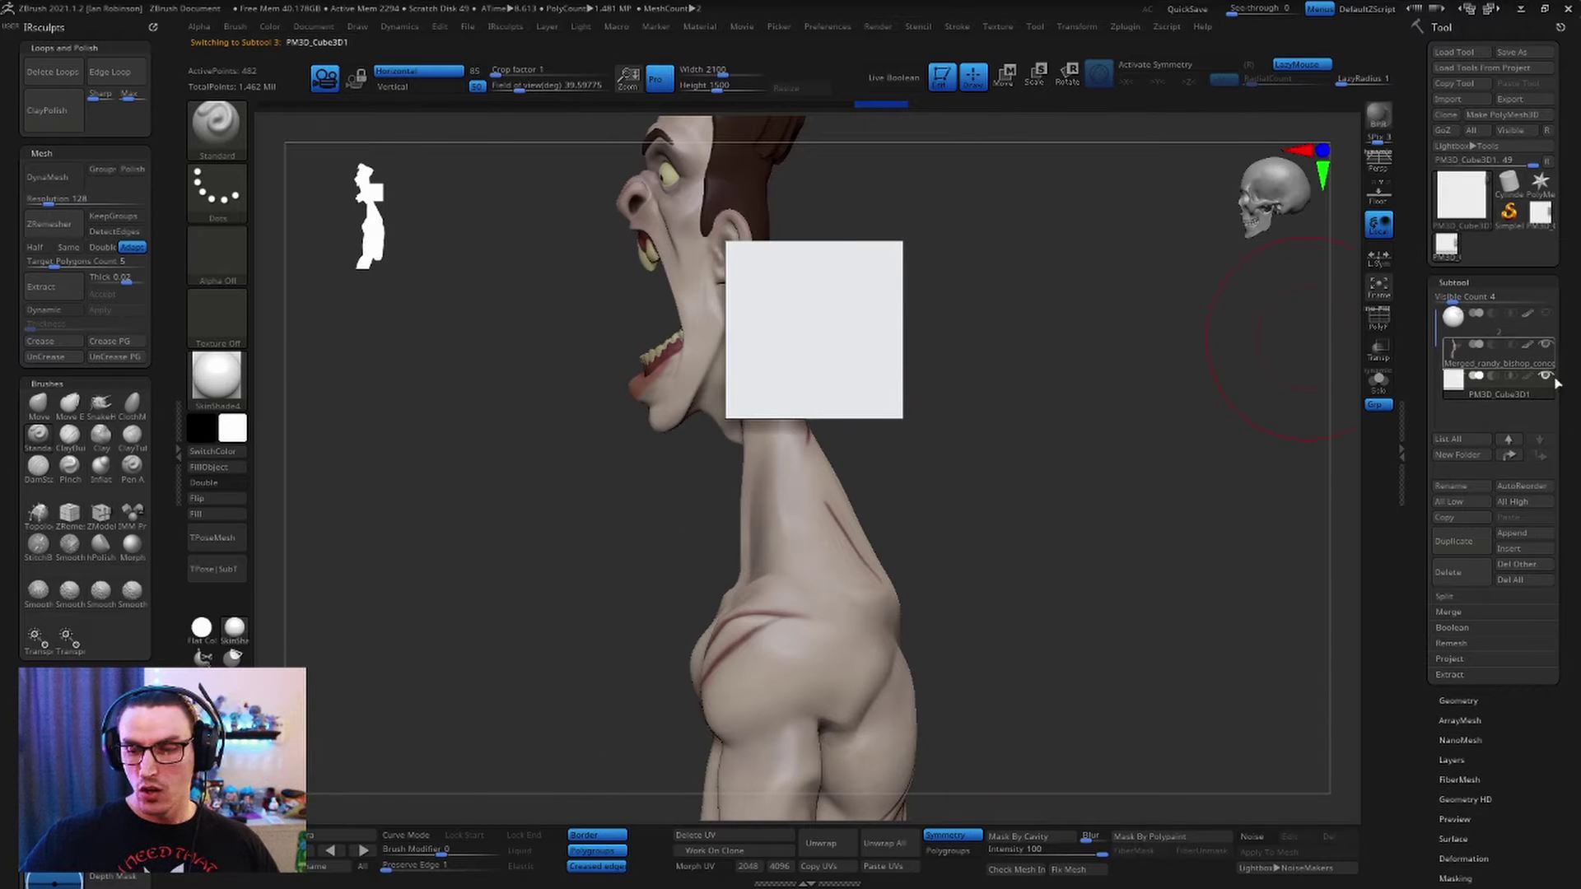
pyautogui.moveTo(1512, 397)
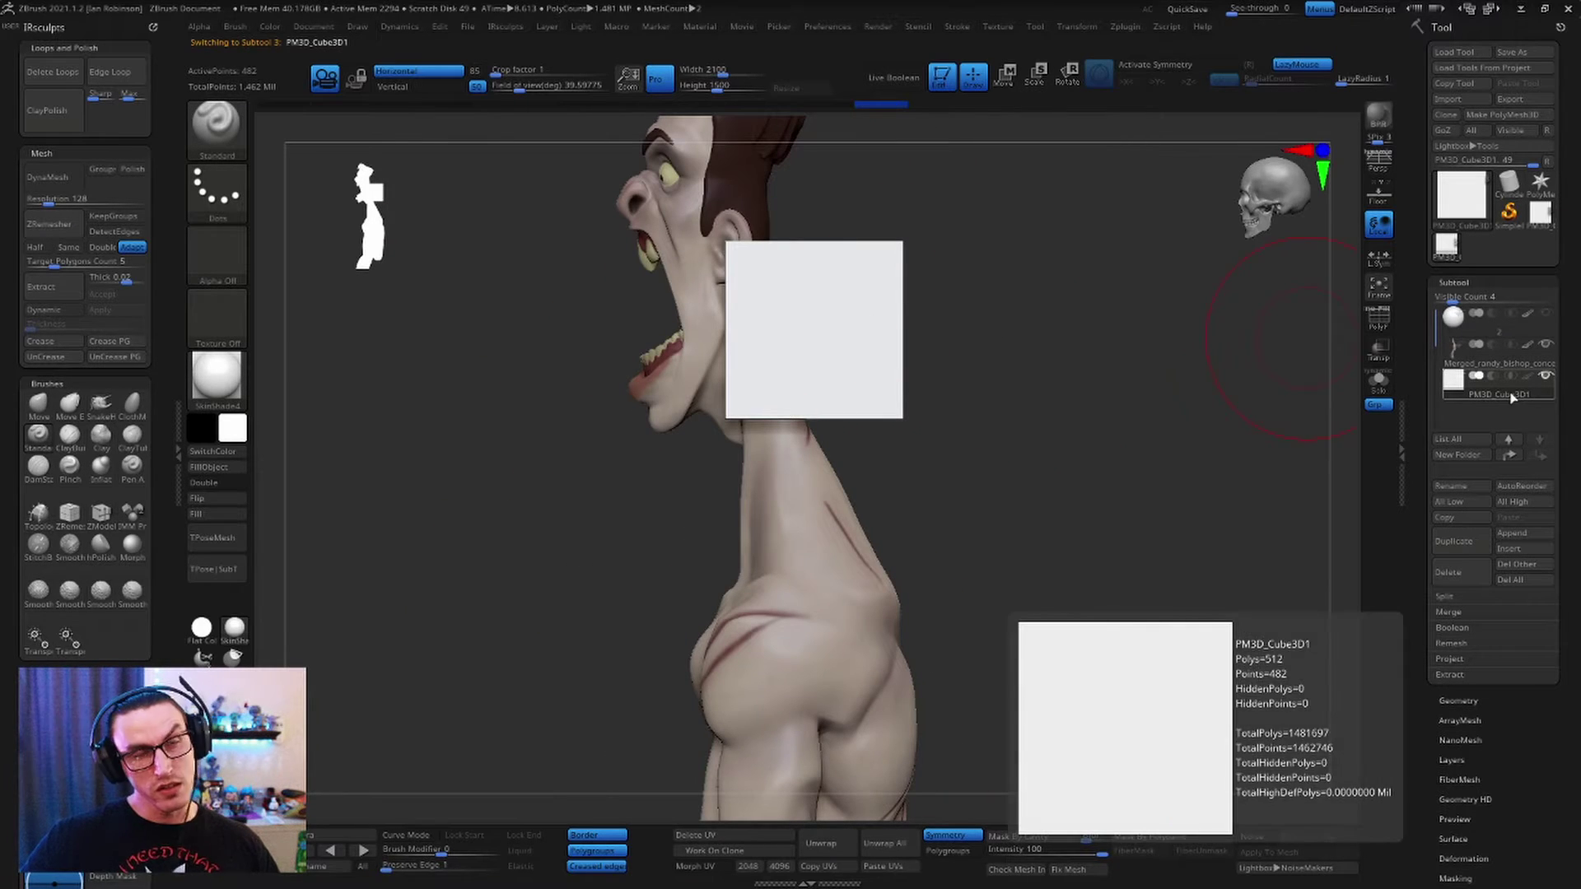
pyautogui.click(1124, 27)
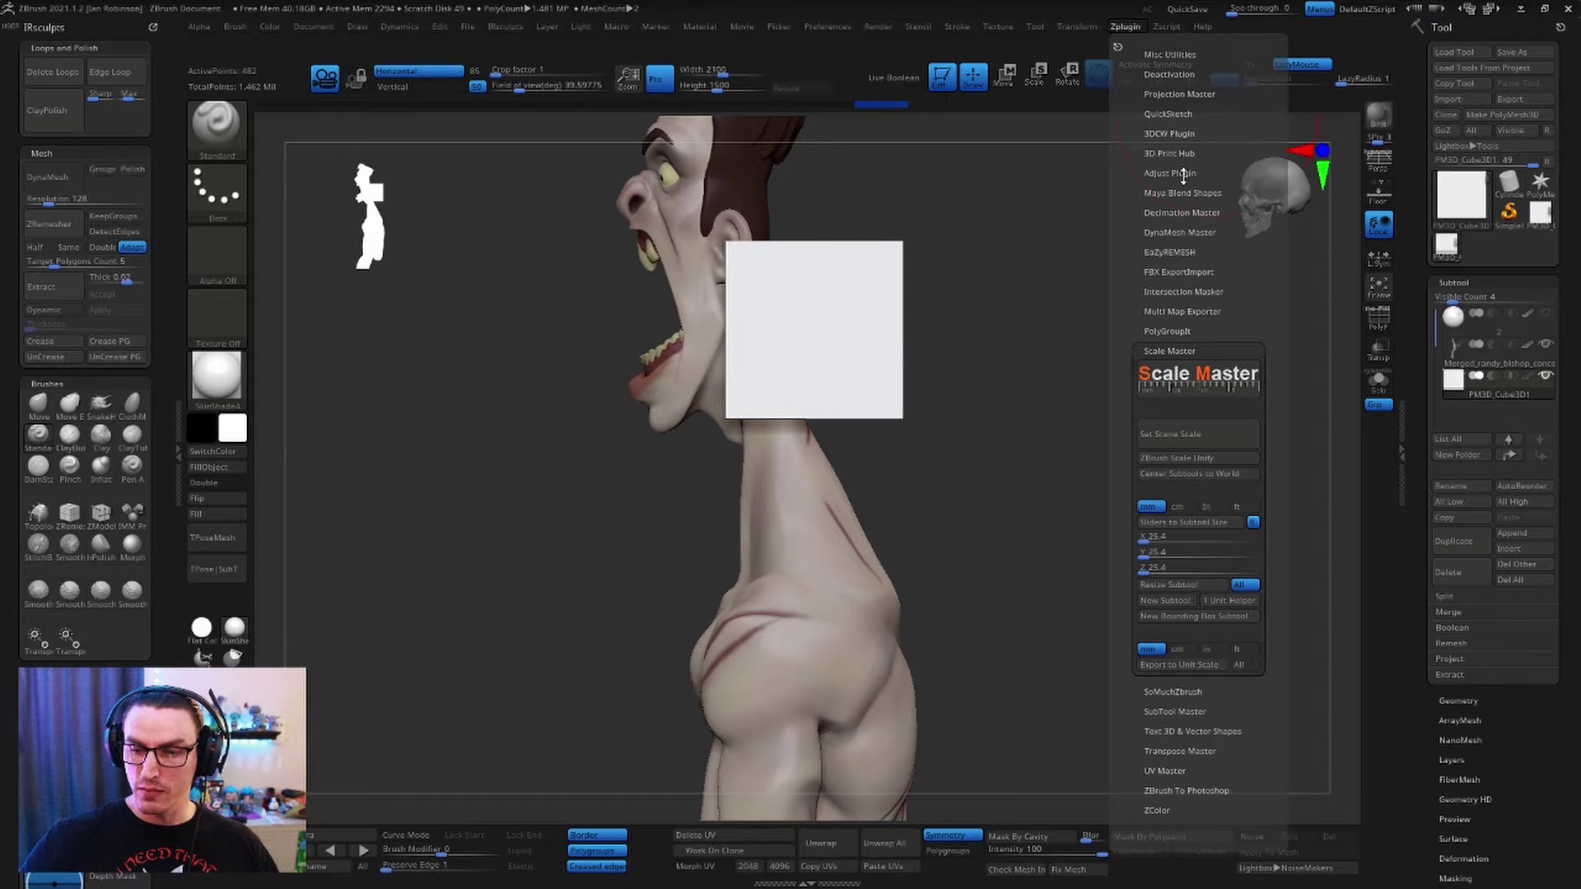
pyautogui.click(1208, 433)
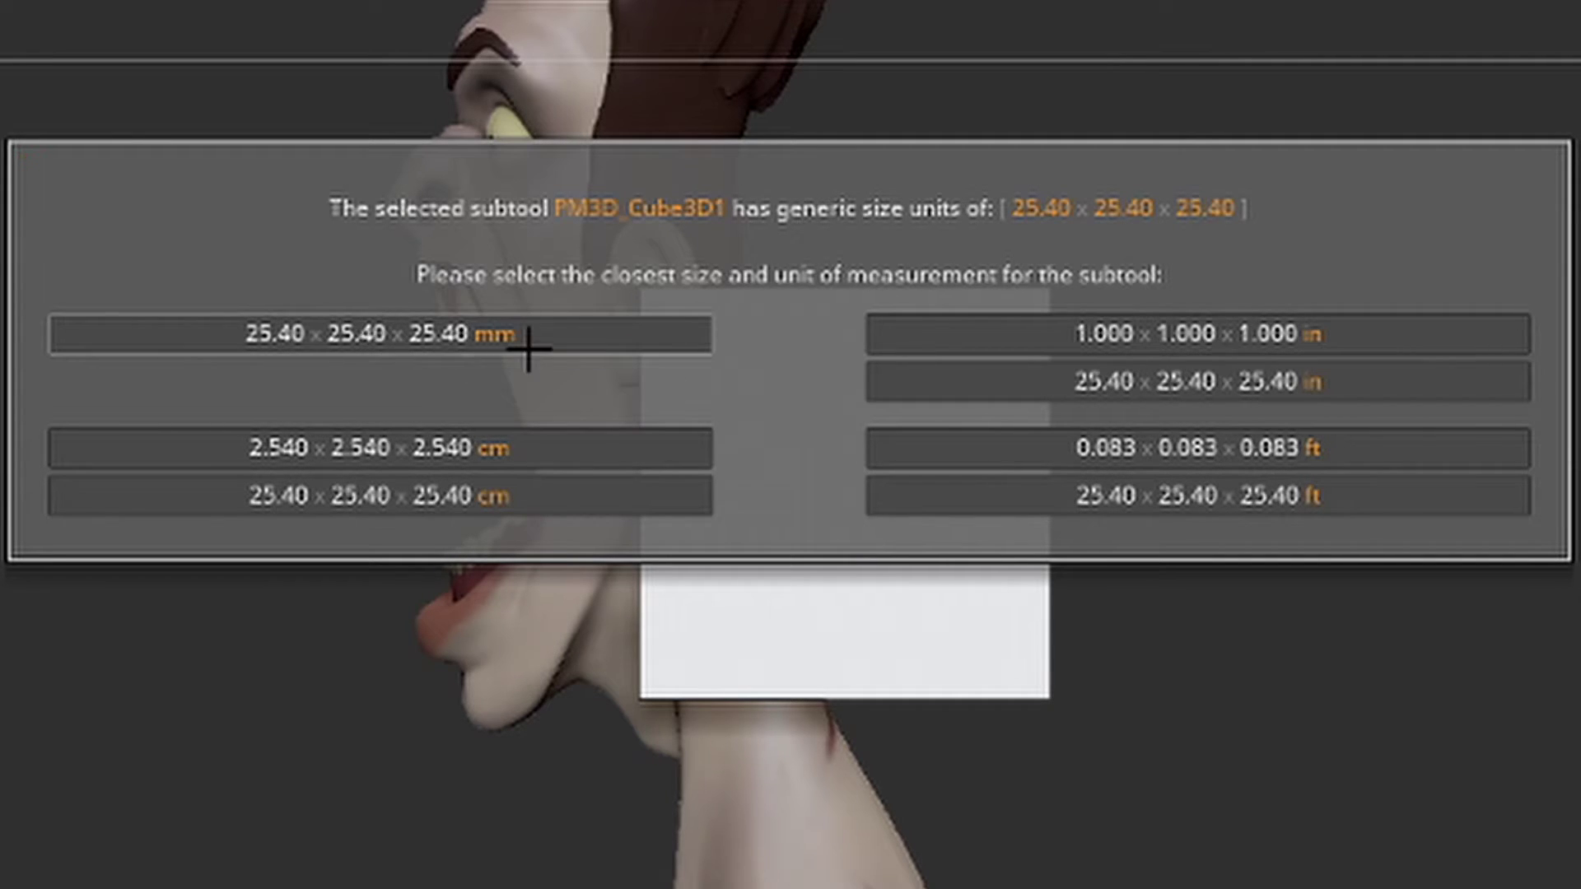
pyautogui.click(494, 338)
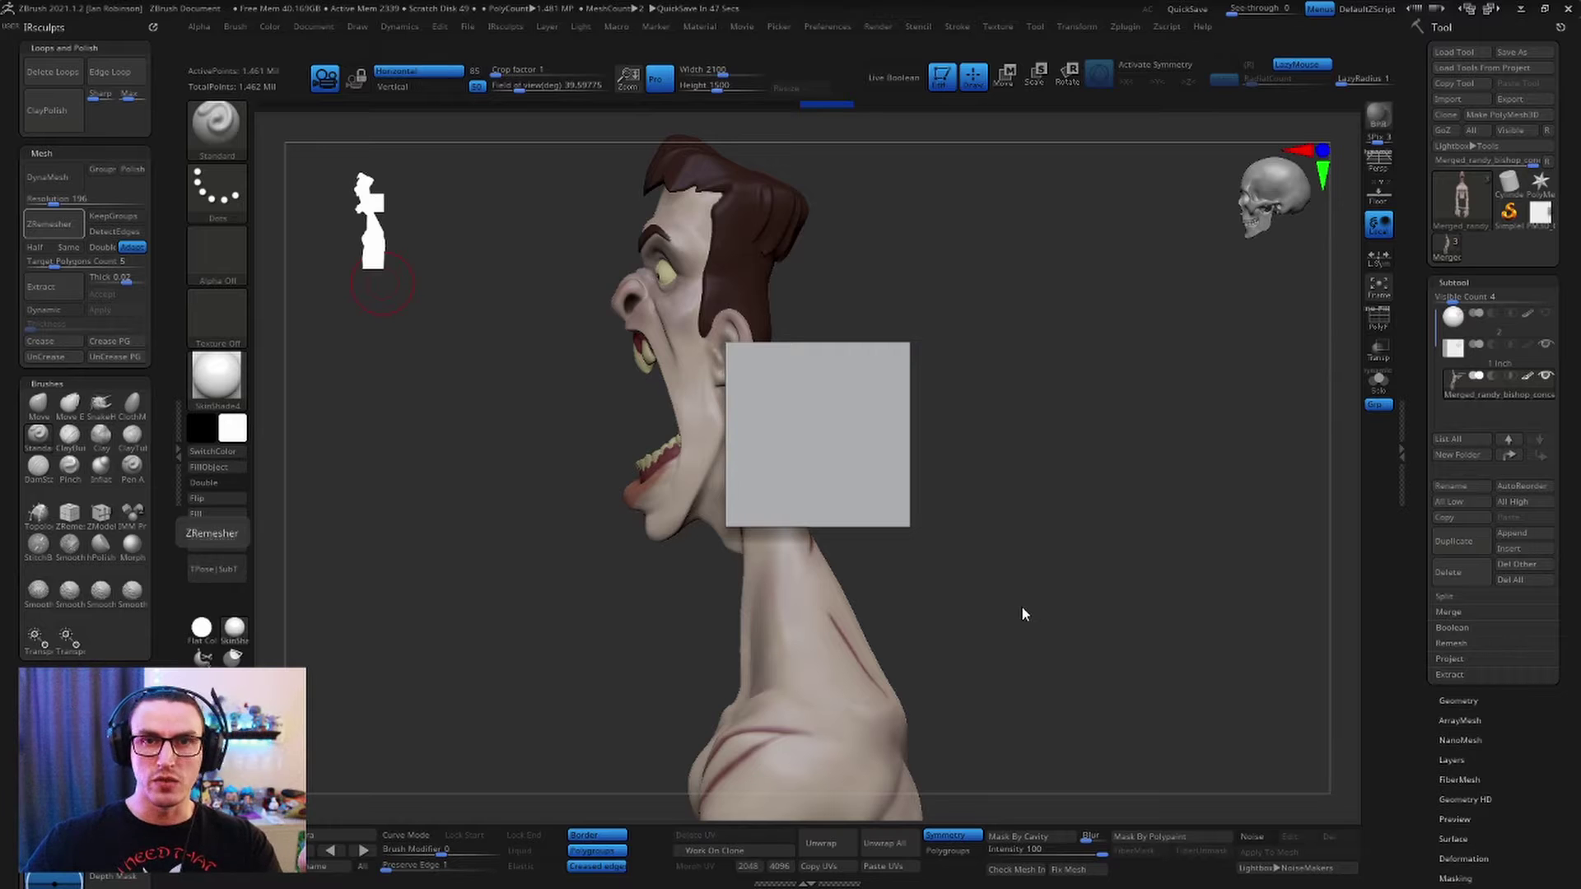
# Hide the cube subtool and insert a Plane3D subtool.
pyautogui.moveTo(1021, 614); pyautogui.dragTo(1284, 510)
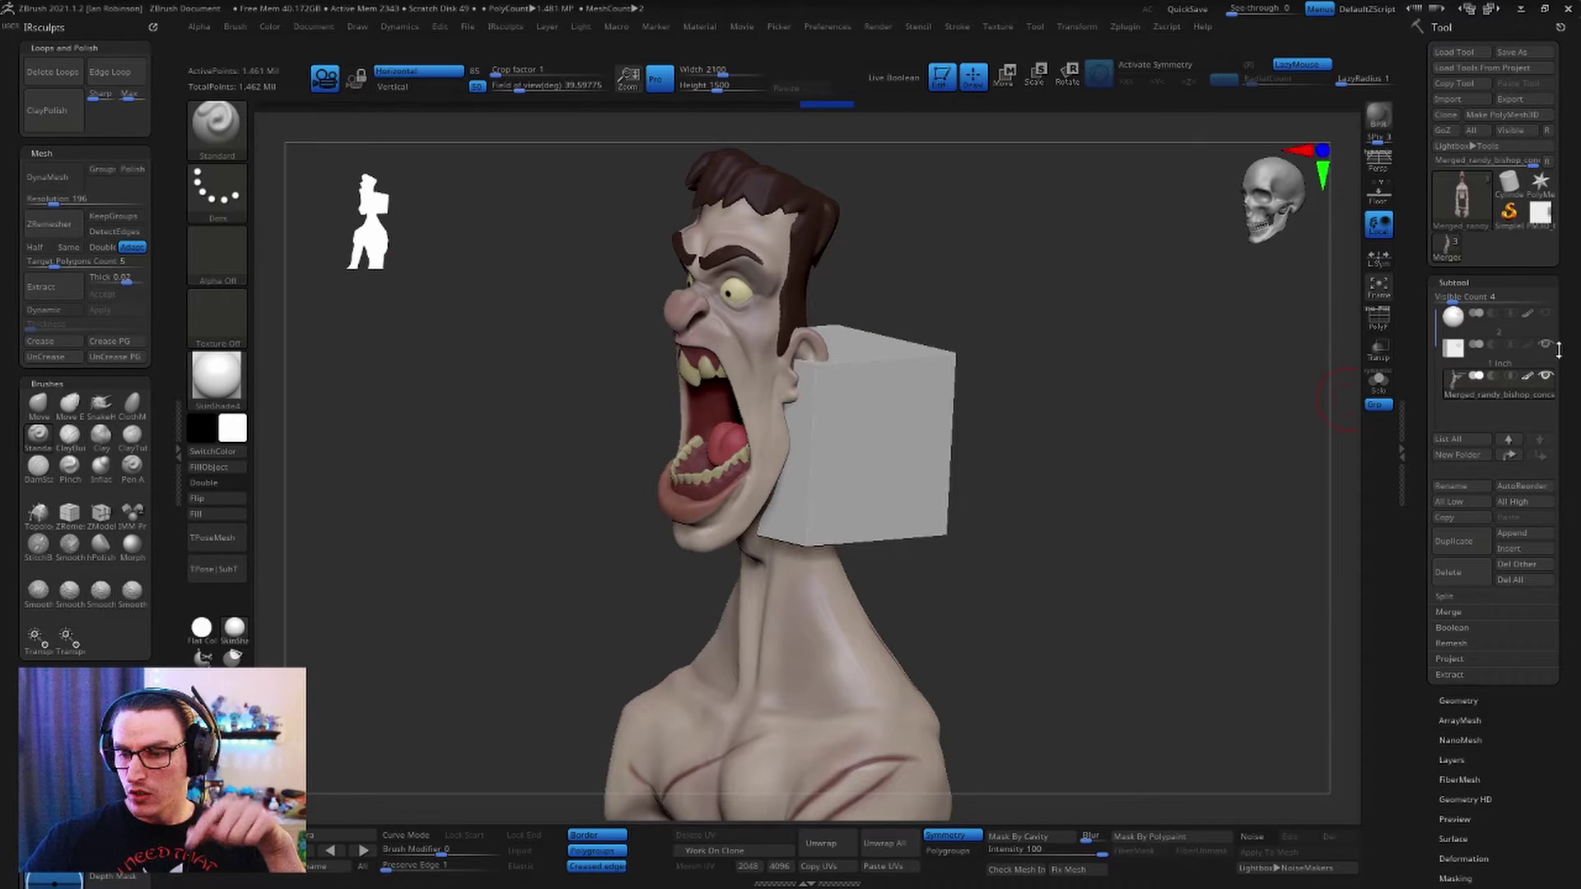
pyautogui.moveTo(1551, 356)
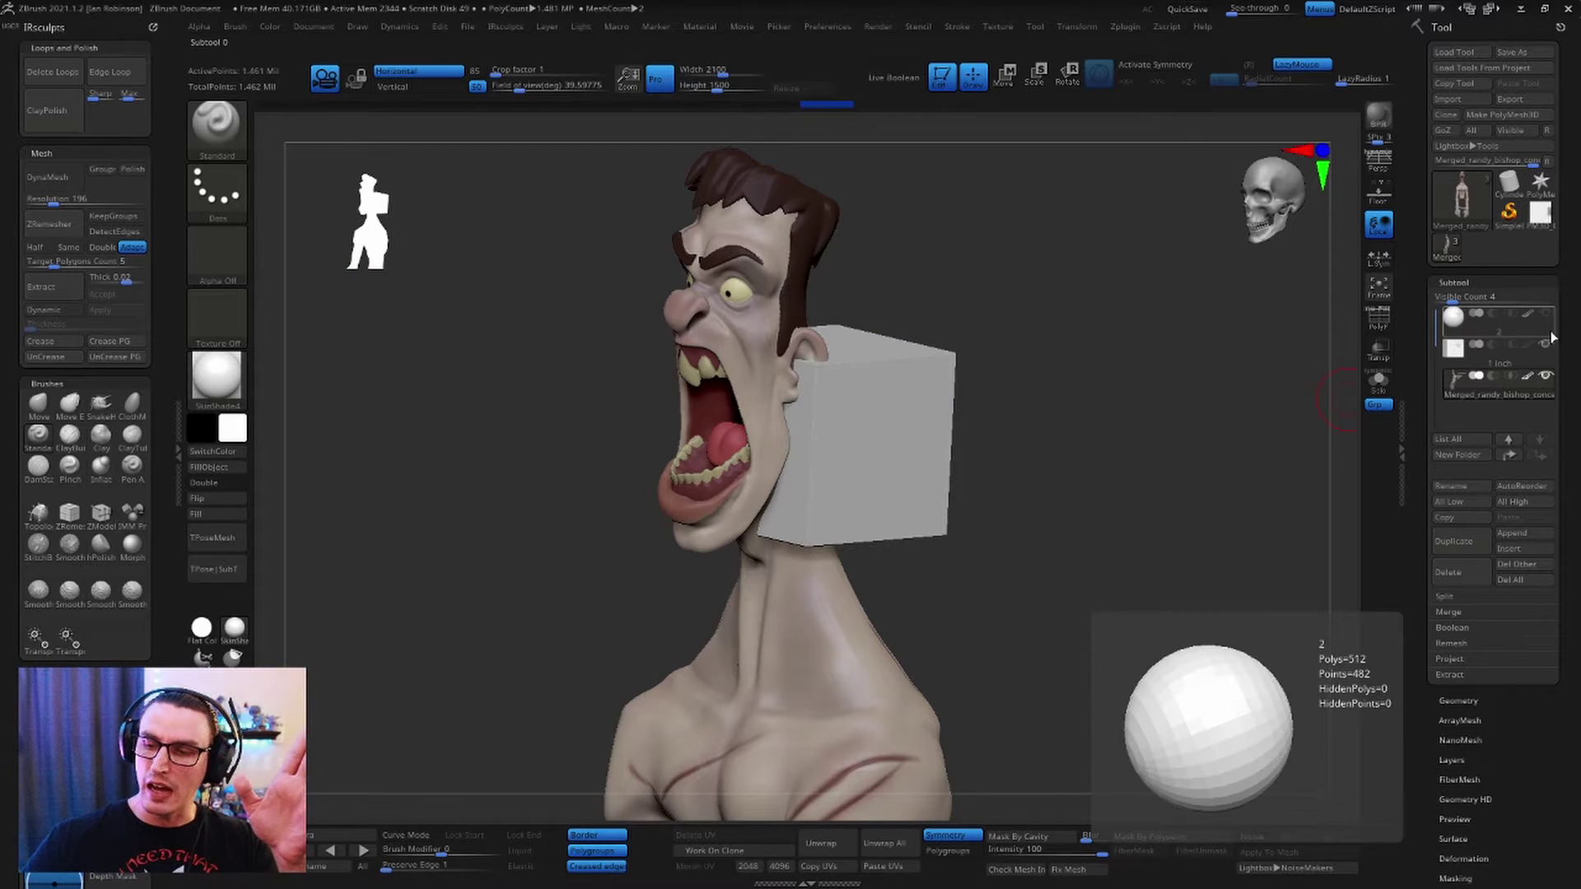
pyautogui.click(1546, 344)
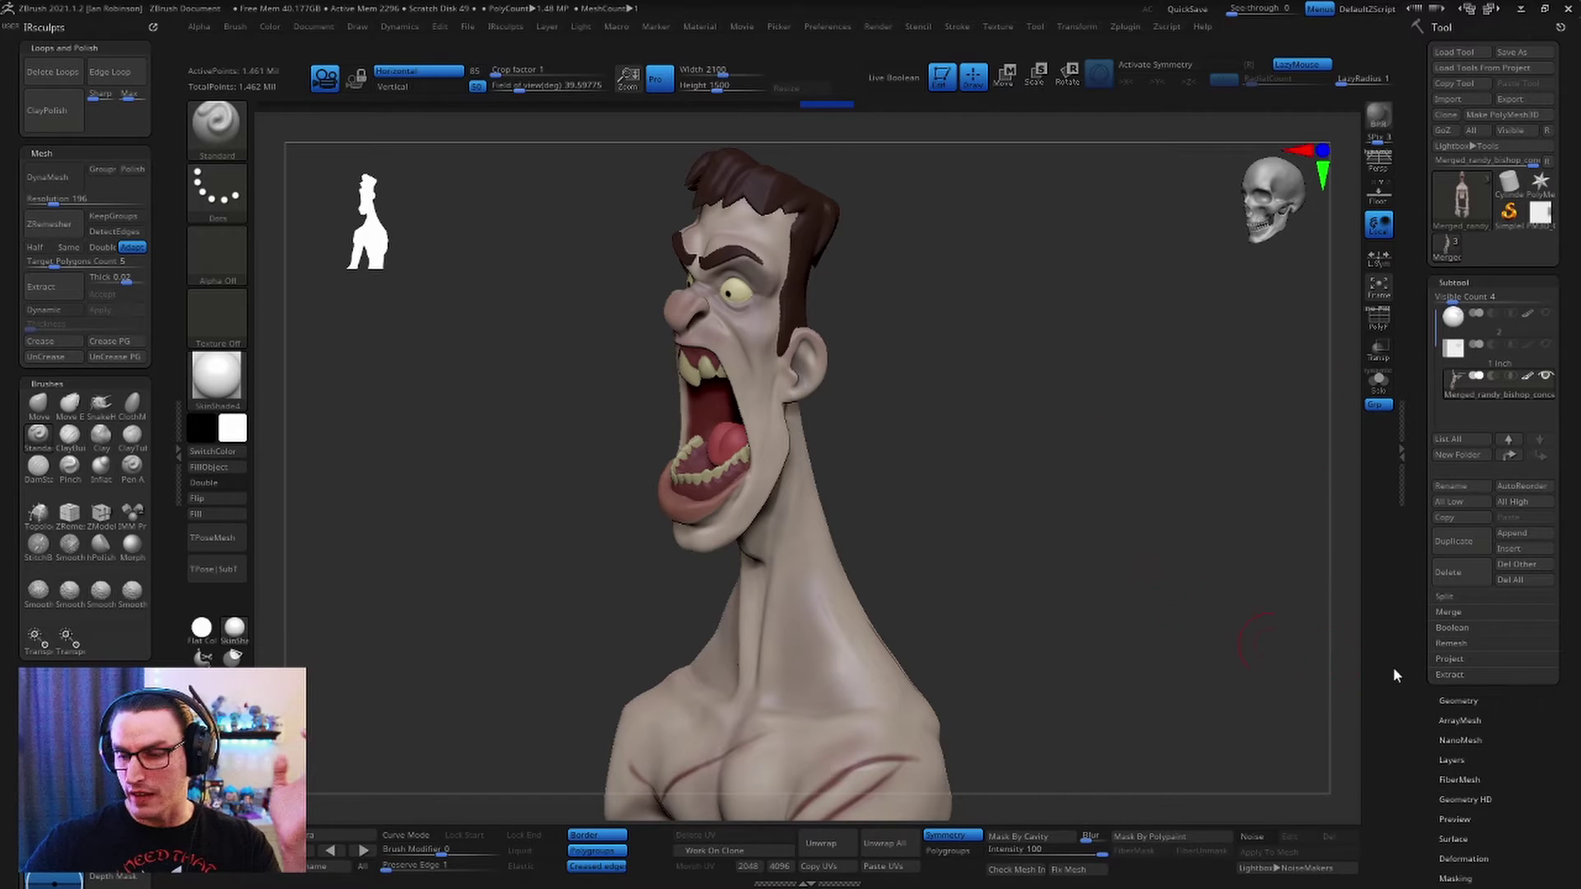
pyautogui.click(1517, 550)
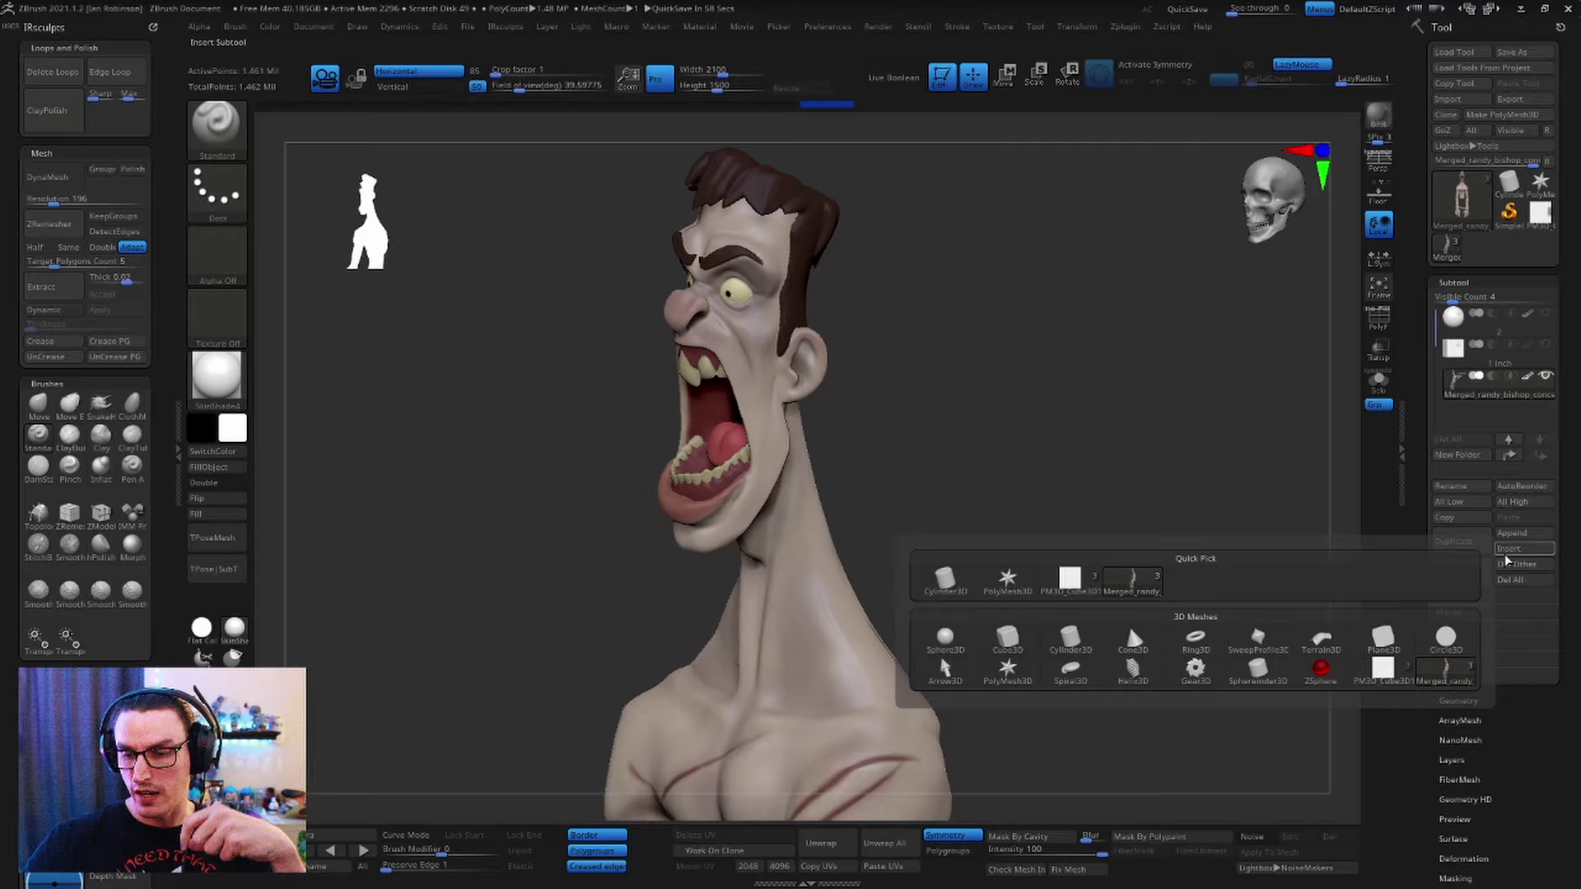
pyautogui.click(1382, 641)
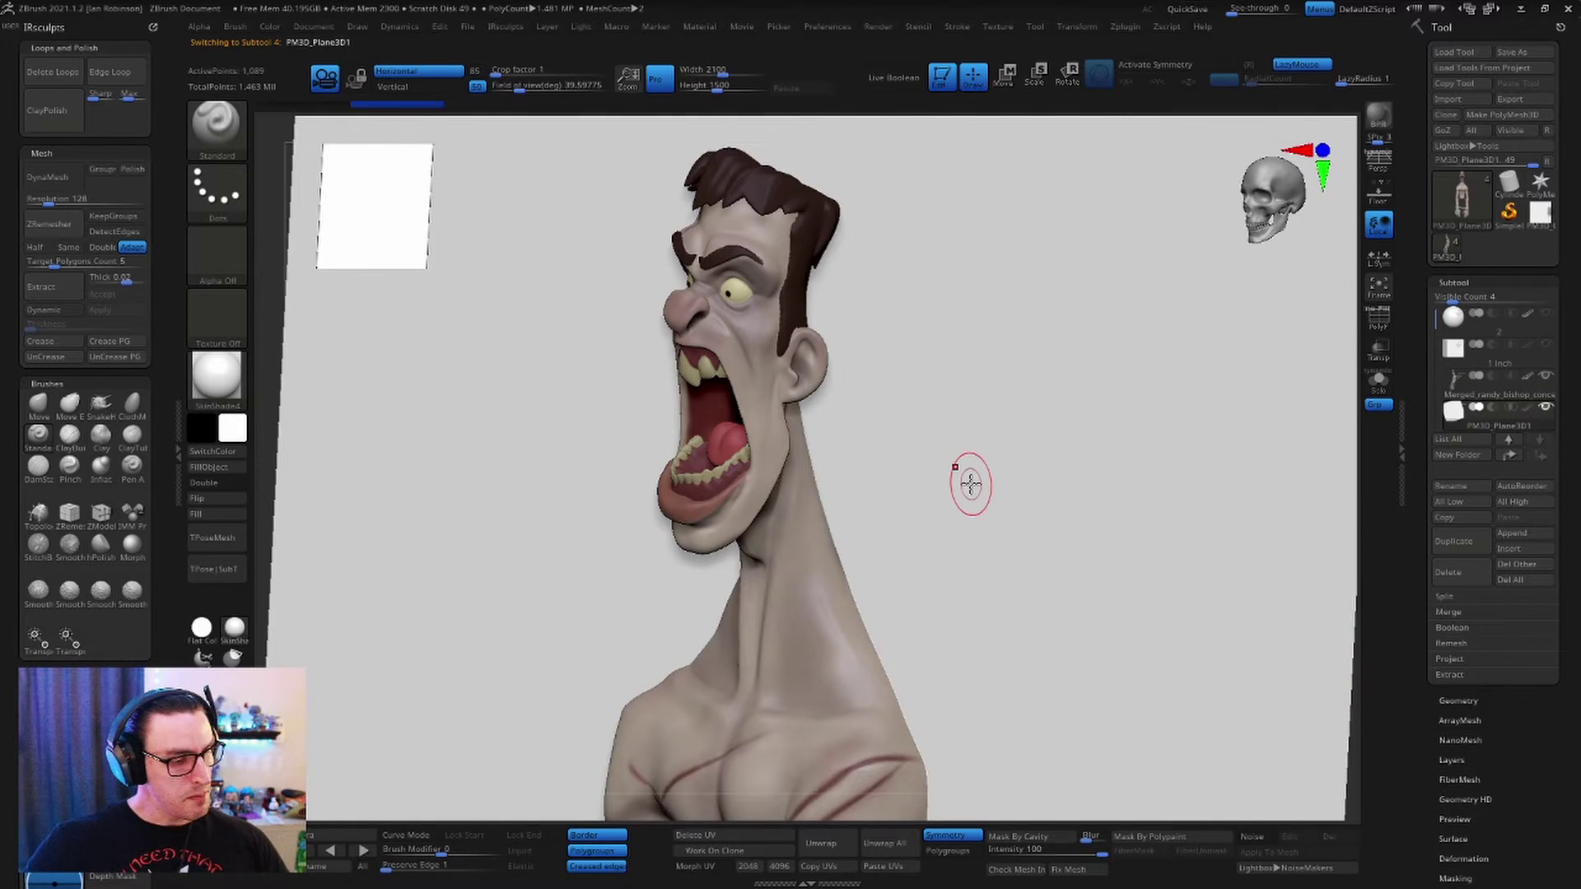
# Frame the plane head-on with its PolyF polygon wireframe showing.
pyautogui.press('f')
pyautogui.keyDown('shift'); pyautogui.moveTo(1046, 459); pyautogui.dragTo(1082, 477); pyautogui.keyUp('shift')
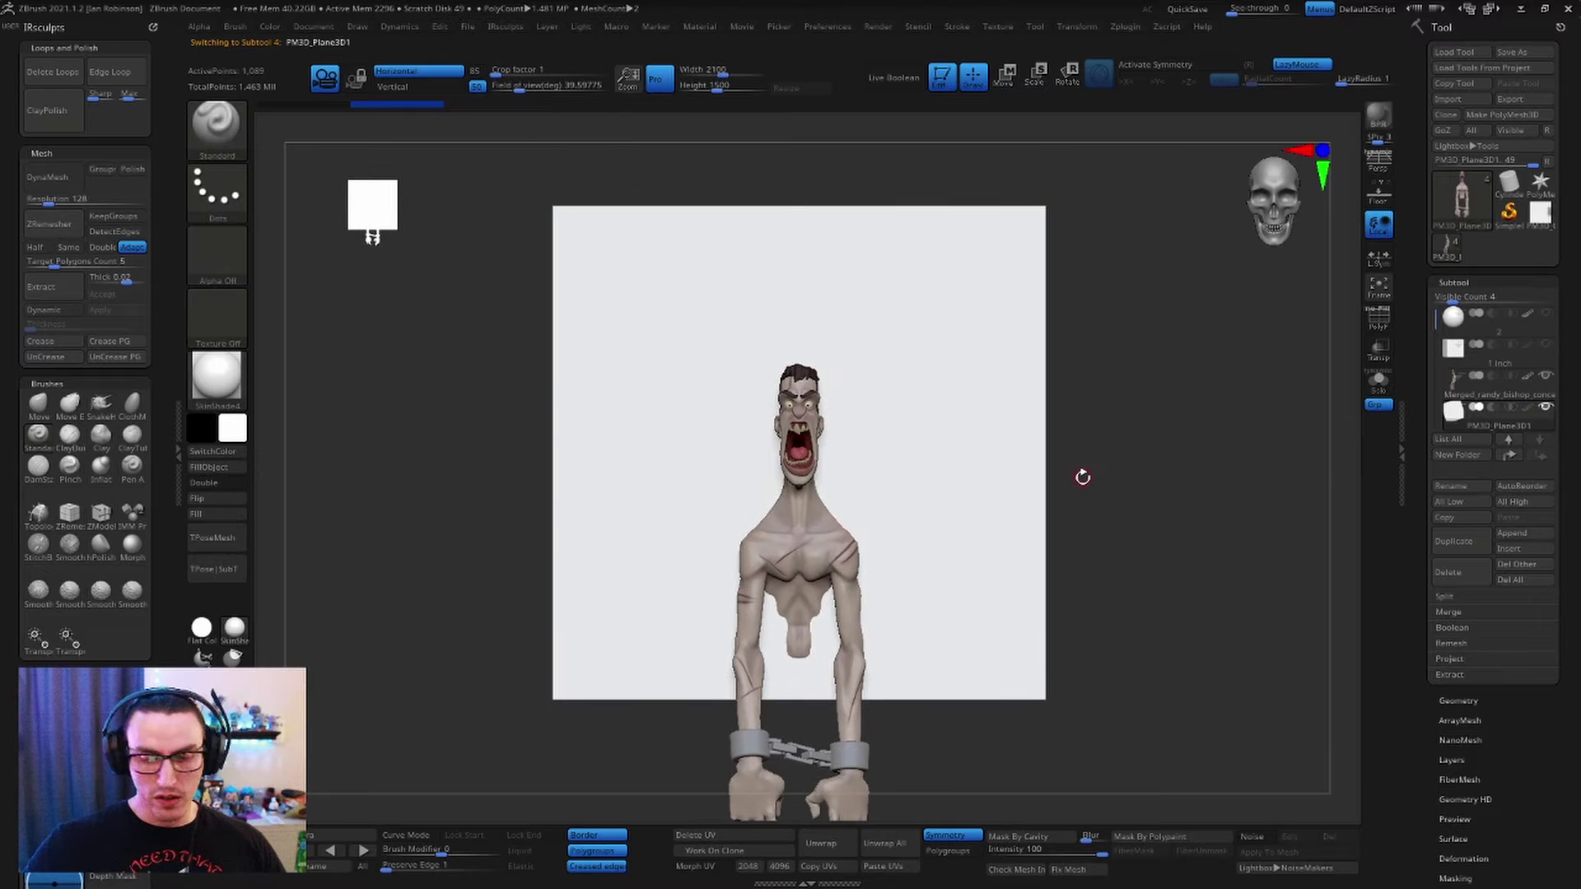
pyautogui.press('shift')
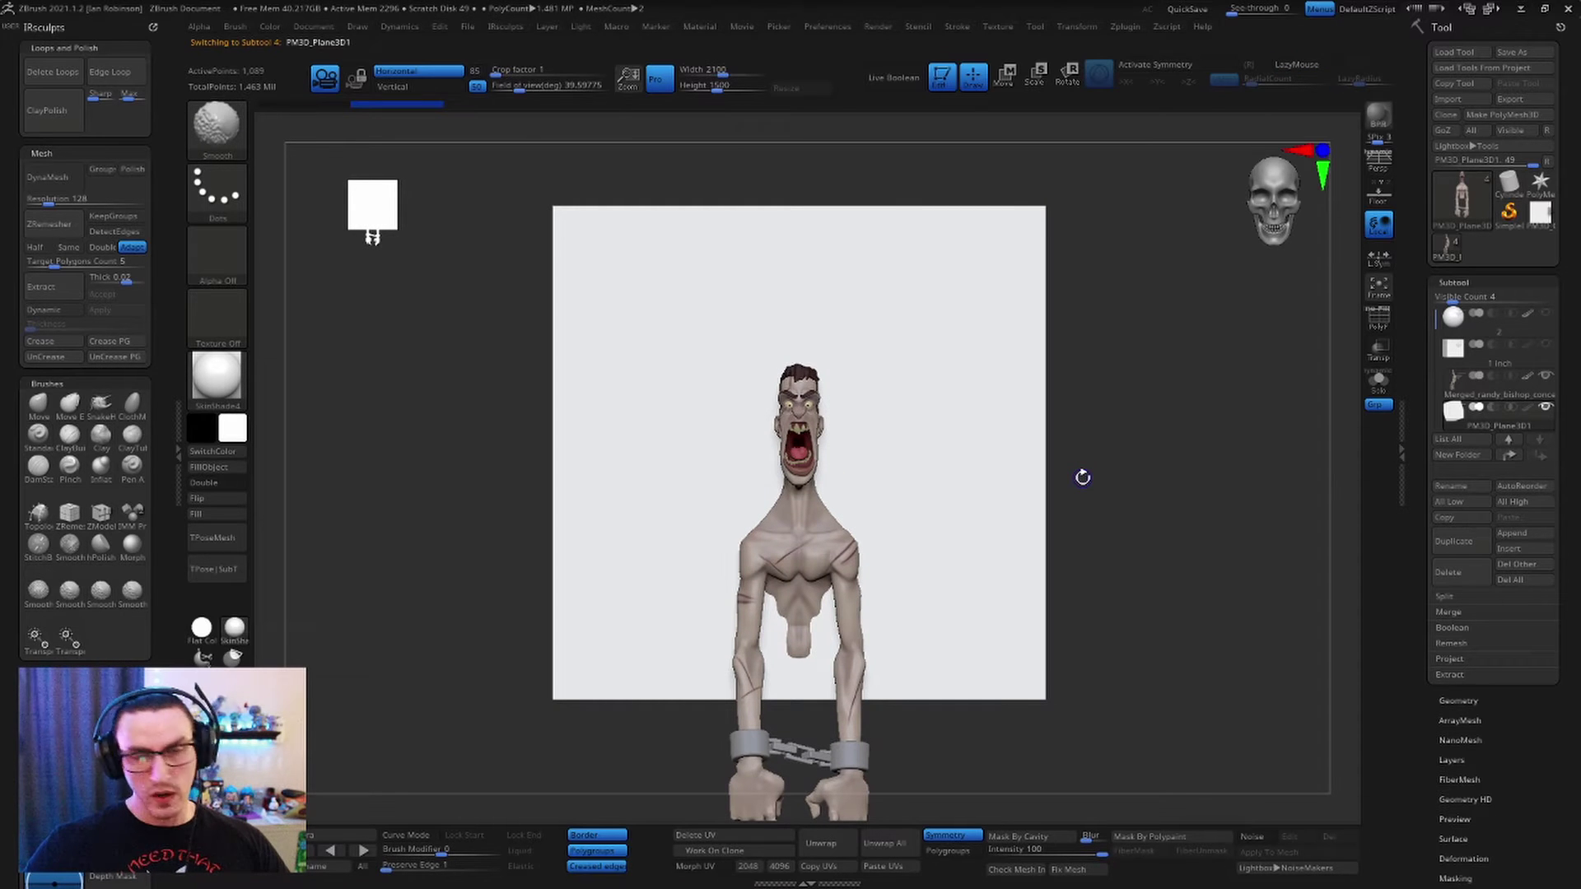
pyautogui.hotkey('shift', 'f')
pyautogui.moveTo(1084, 483); pyautogui.dragTo(1171, 442)
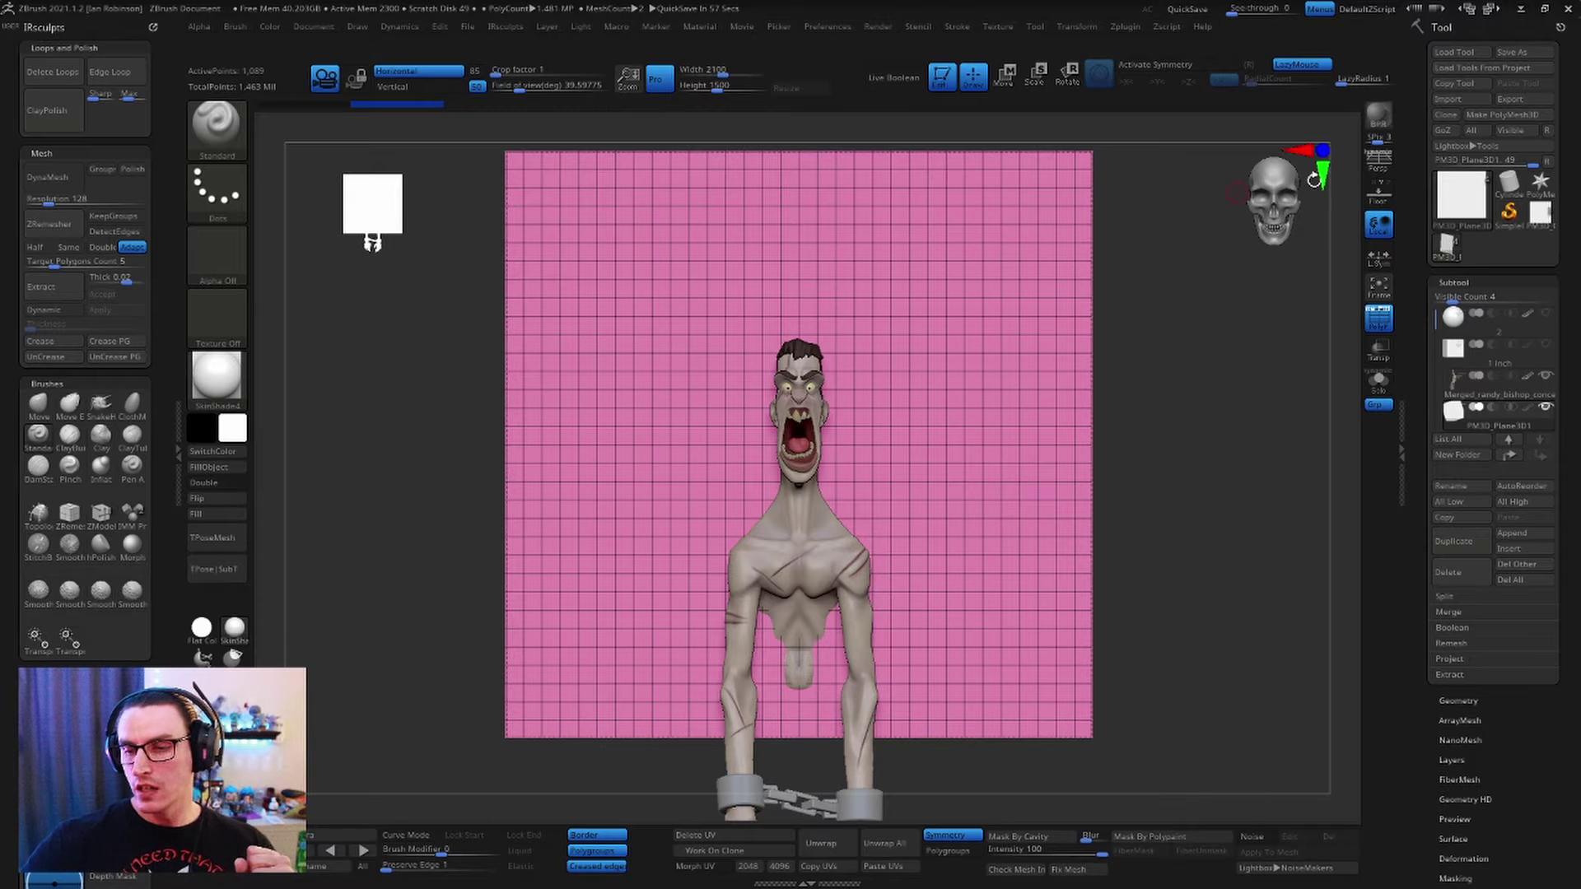
# ZRemesh the plane with Adapt off and Half on into an even, coarser quad grid.
pyautogui.click(1482, 283)
pyautogui.click(1477, 301)
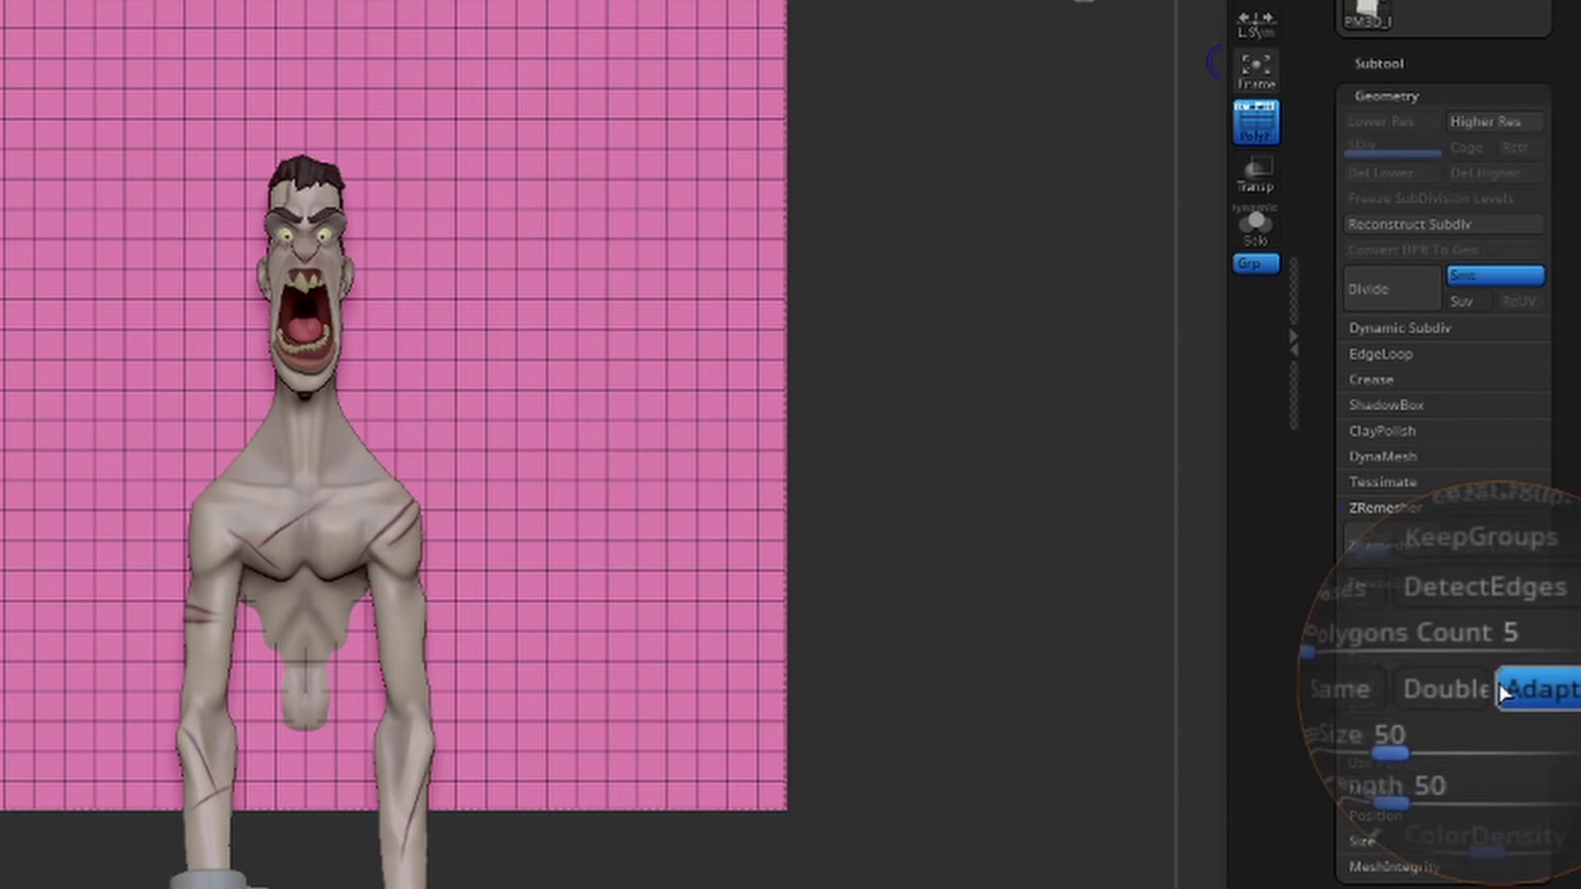
pyautogui.click(1519, 690)
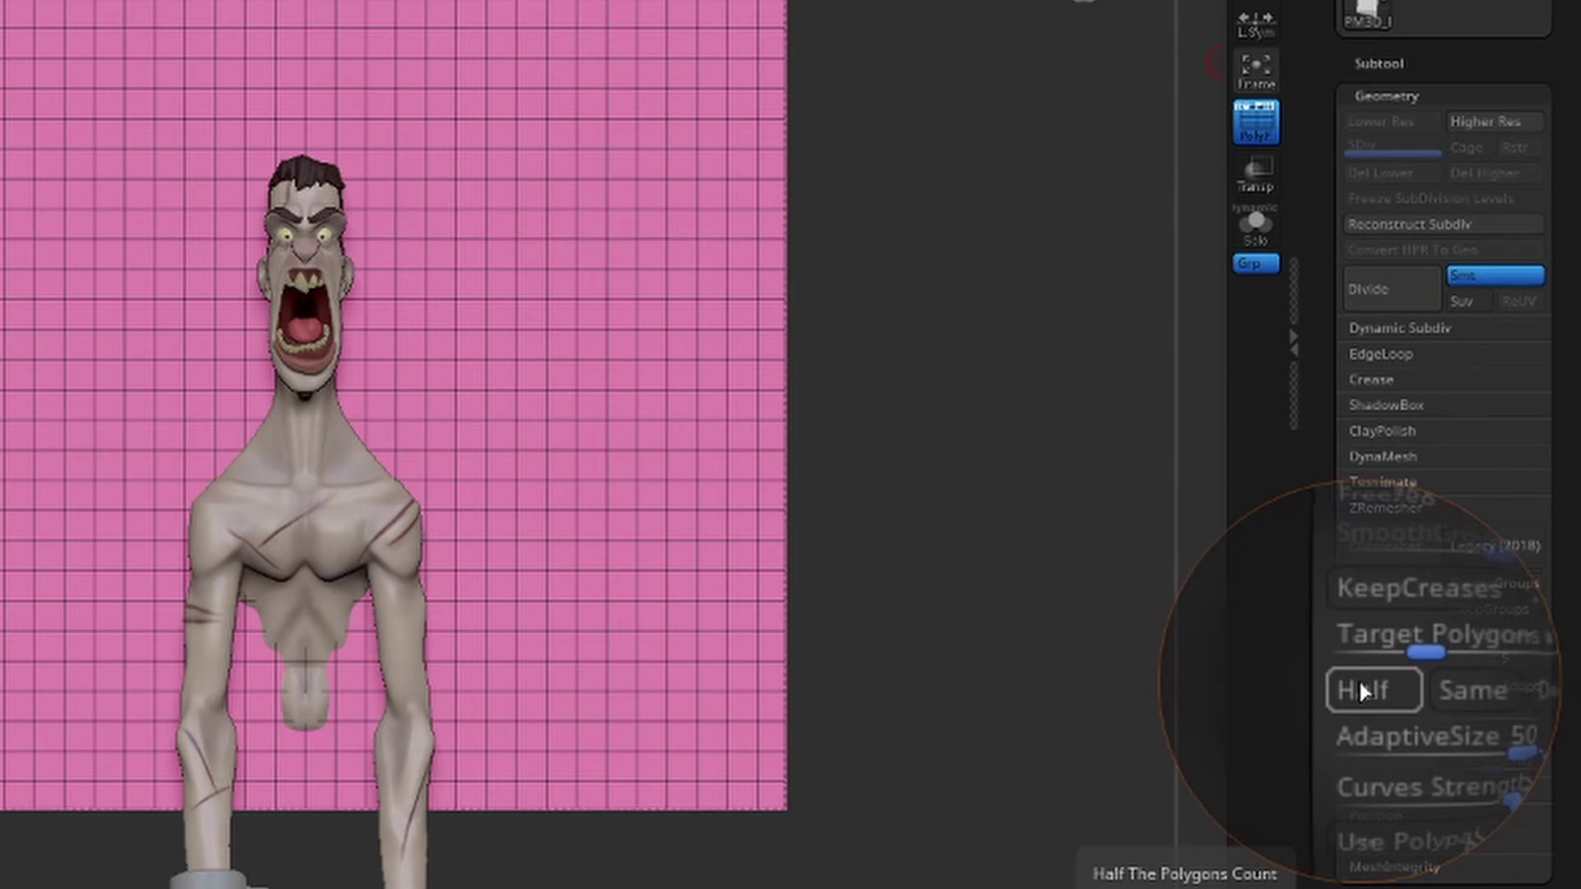
pyautogui.click(1358, 690)
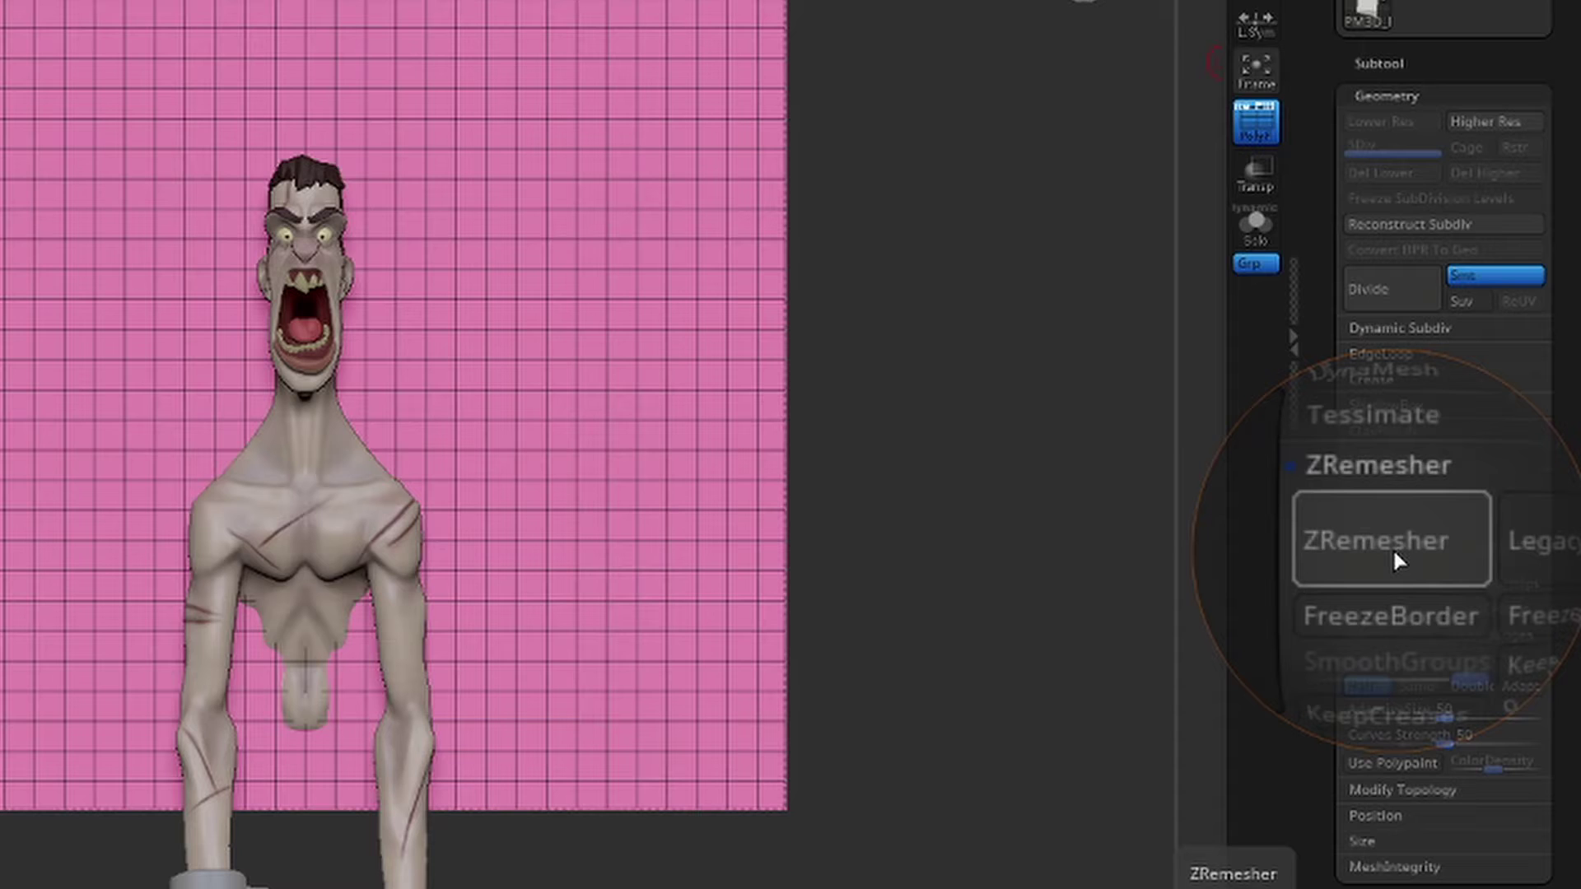
pyautogui.click(1394, 551)
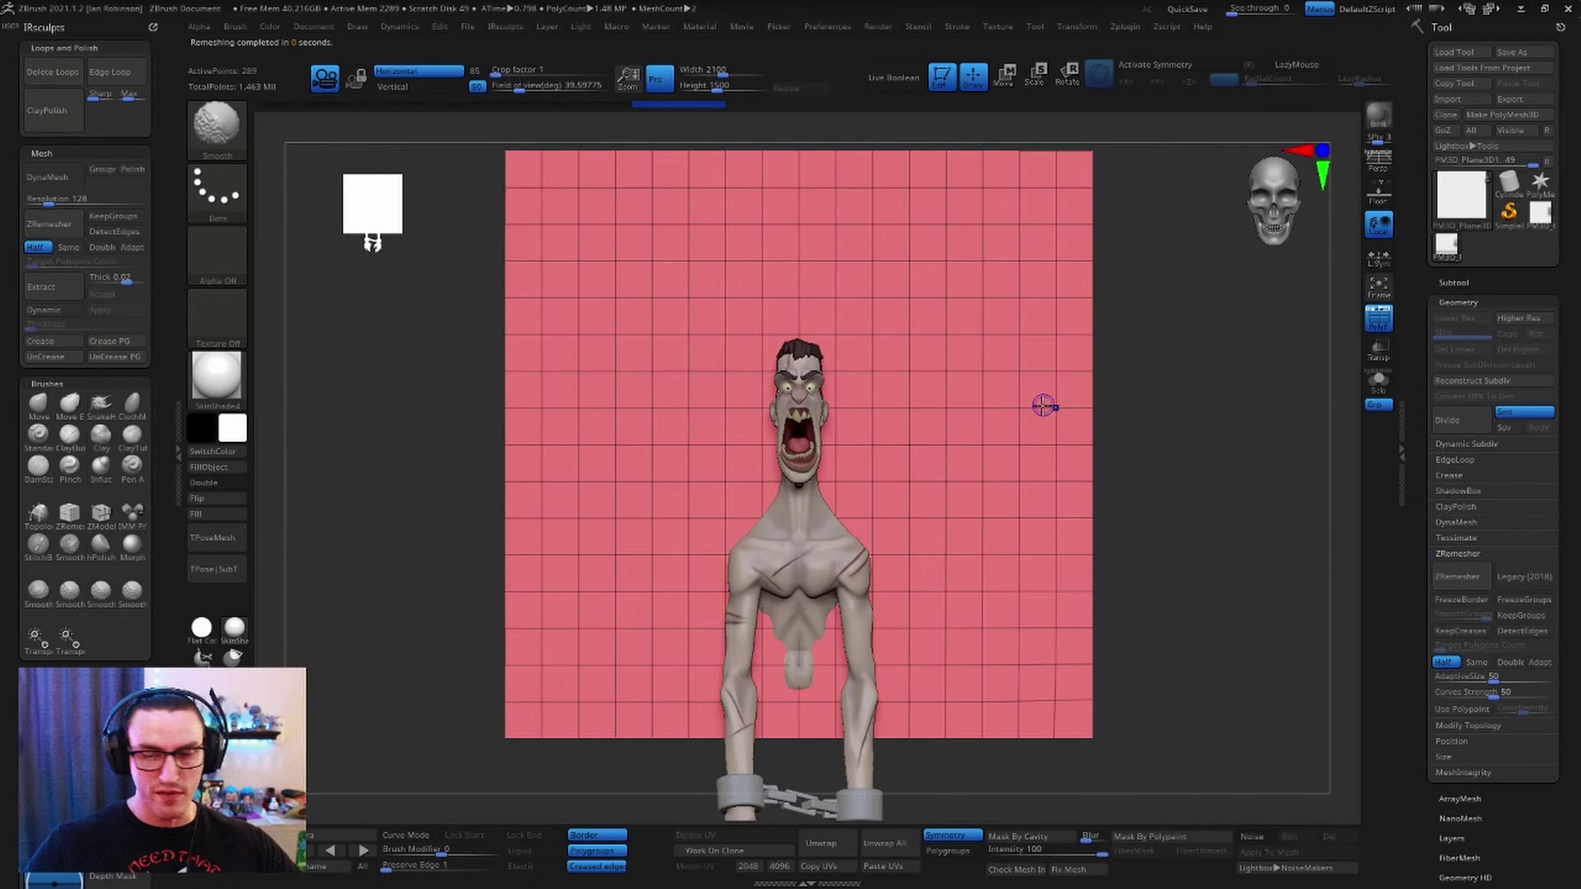
pyautogui.moveTo(1151, 437)
pyautogui.keyDown('alt'); pyautogui.mouseDown()
pyautogui.moveTo(1153, 398)
pyautogui.moveTo(1141, 428)
pyautogui.moveTo(1153, 417)
pyautogui.mouseUp(); pyautogui.keyUp('alt')
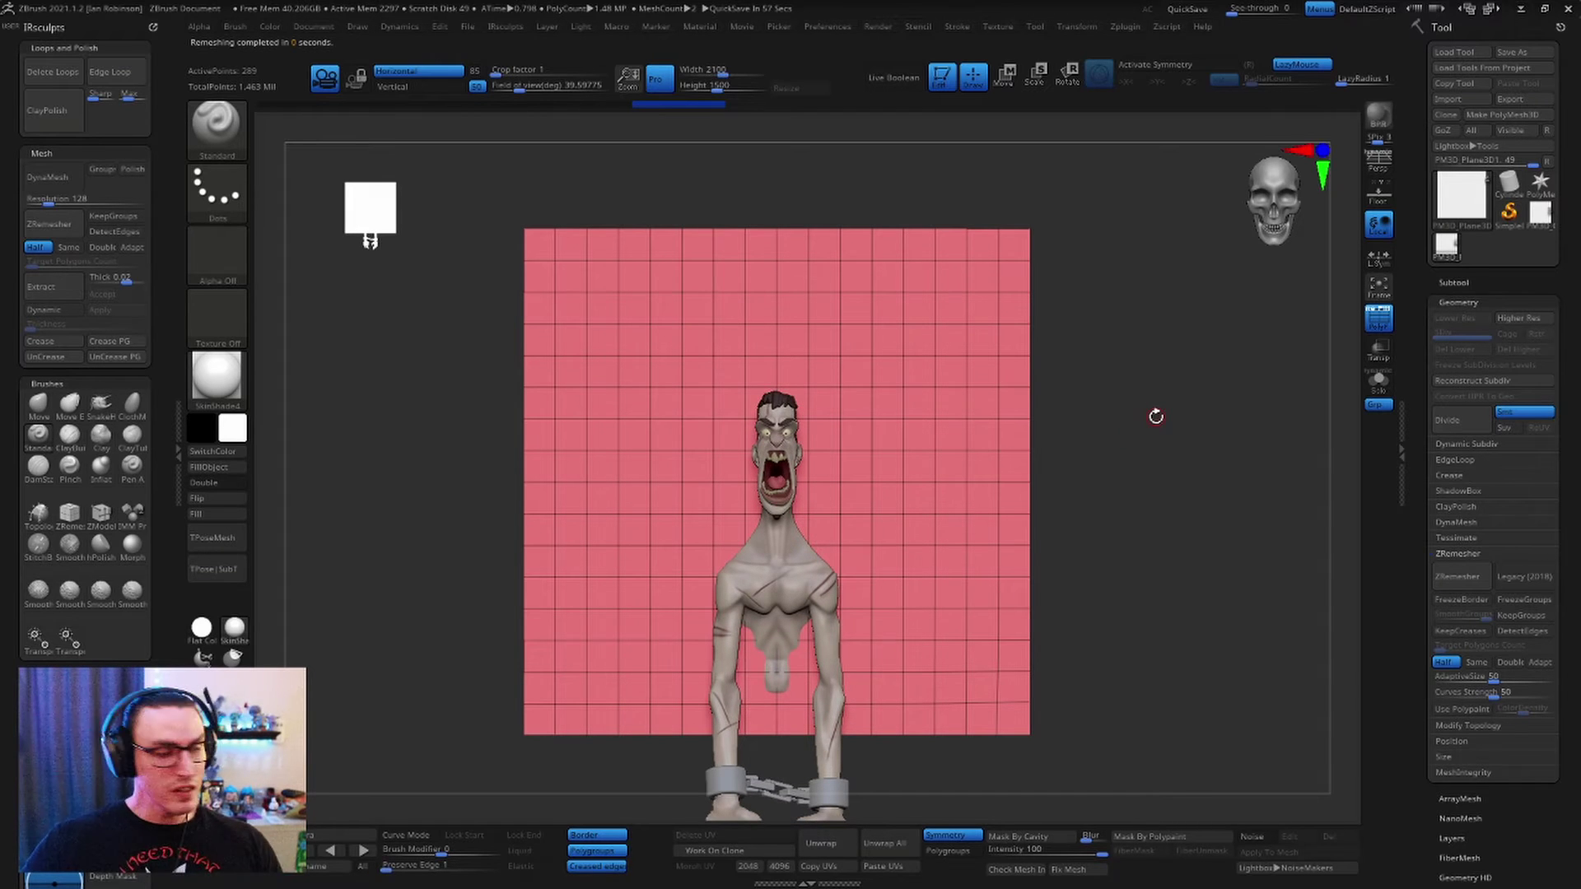
# Scale the plane down with the Move gizmo and lower it onto the neck.
pyautogui.press('w')
pyautogui.moveTo(776, 481); pyautogui.dragTo(828, 426)
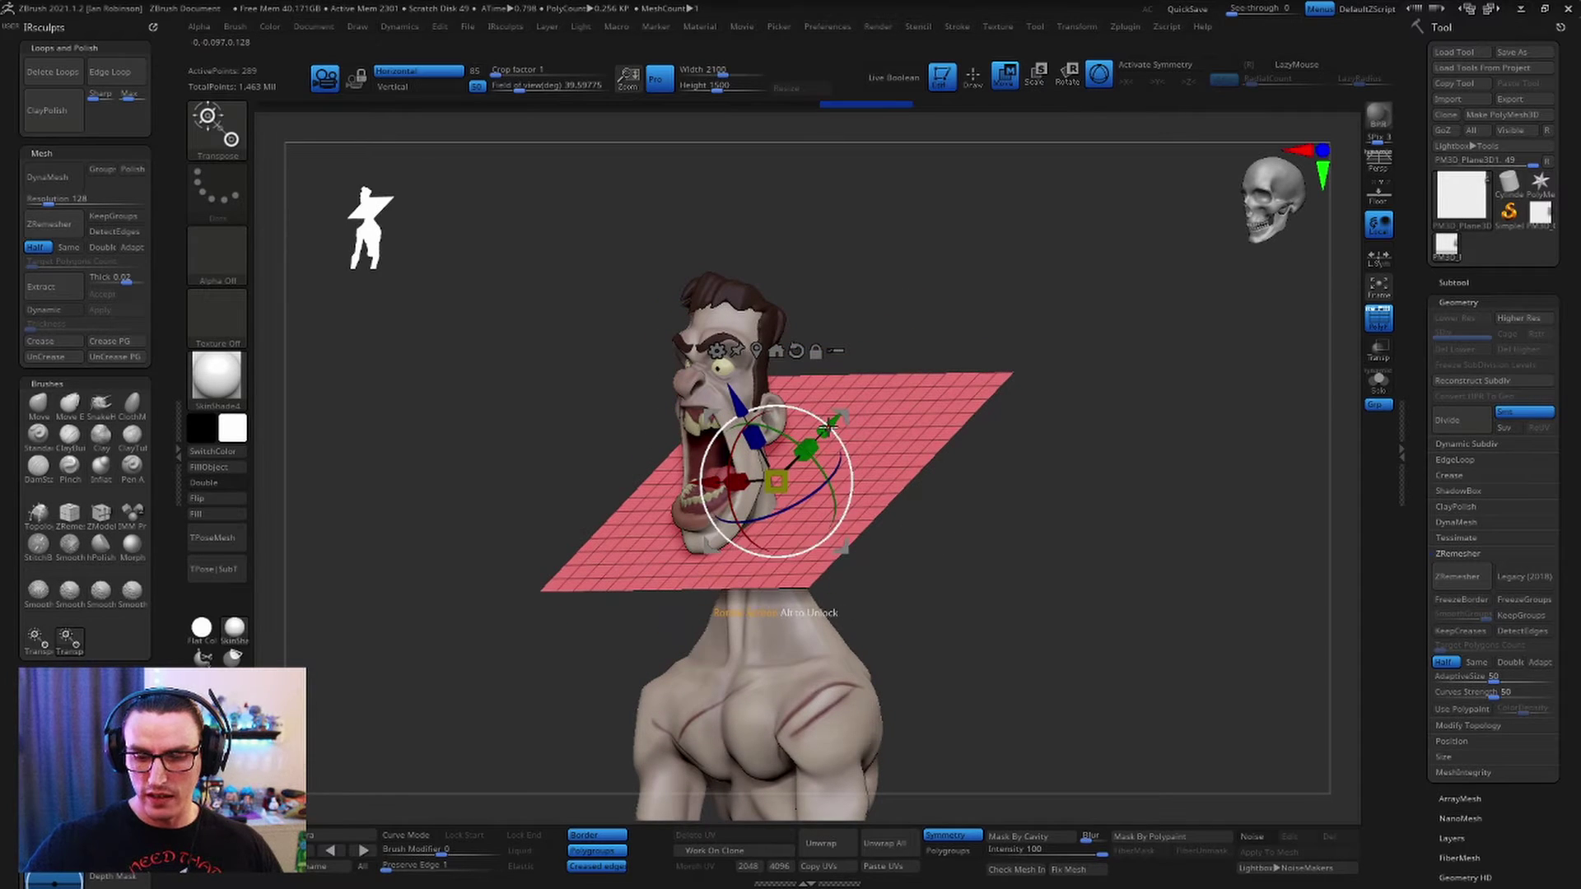
pyautogui.moveTo(736, 405); pyautogui.dragTo(735, 535)
pyautogui.keyDown('shift'); pyautogui.moveTo(1073, 547); pyautogui.dragTo(1110, 533); pyautogui.keyUp('shift')
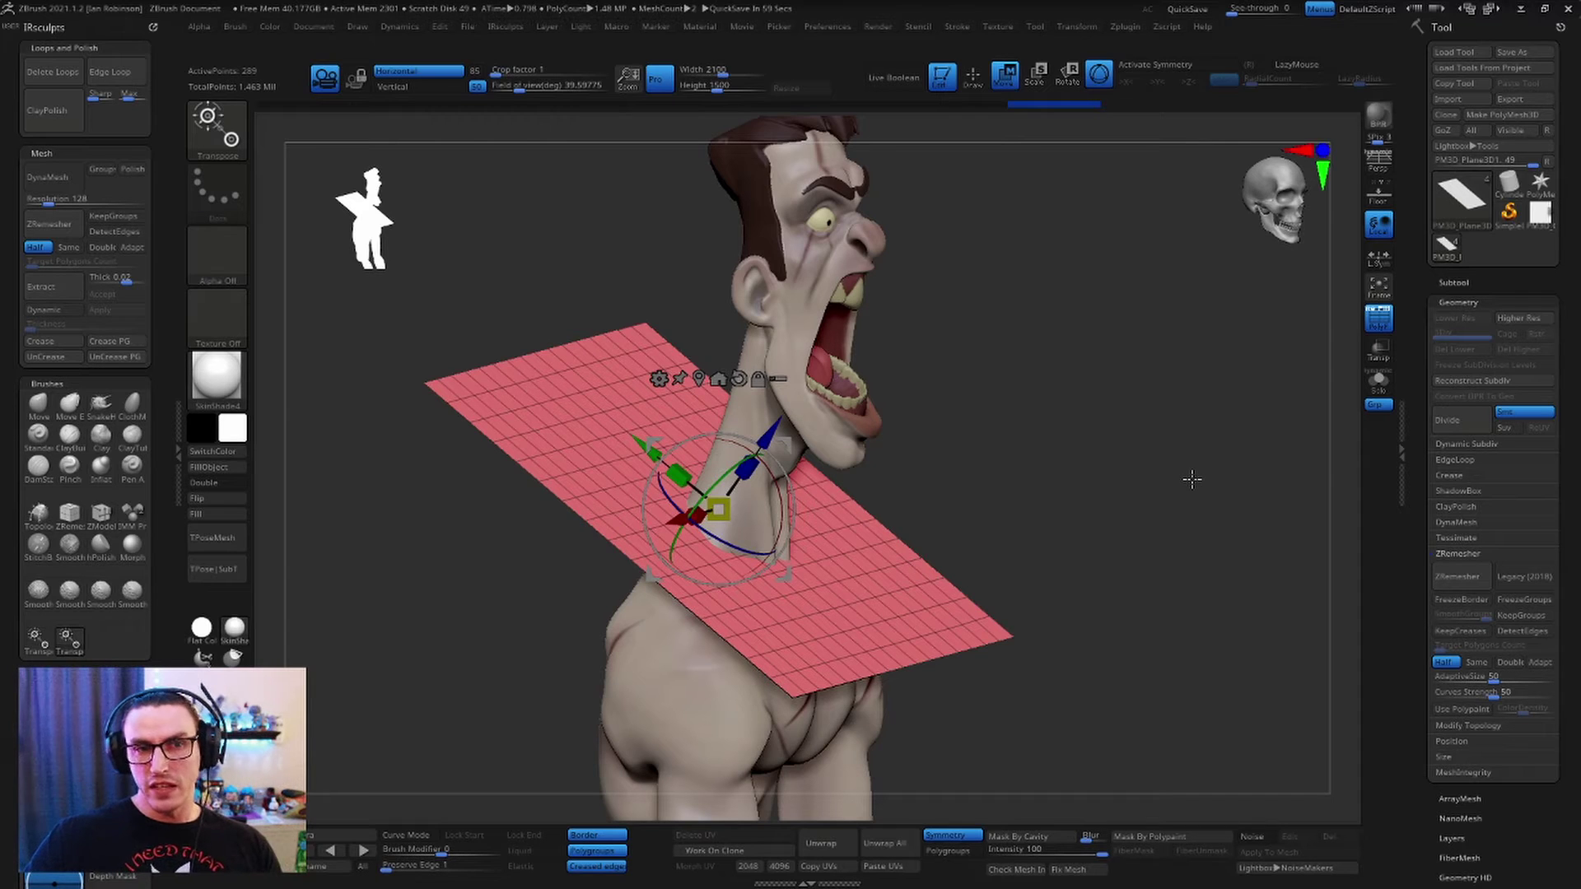
# Turn on Transp, shrink the plane slightly across the neck, and return to Draw mode.
pyautogui.moveTo(1119, 475); pyautogui.dragTo(1369, 368)
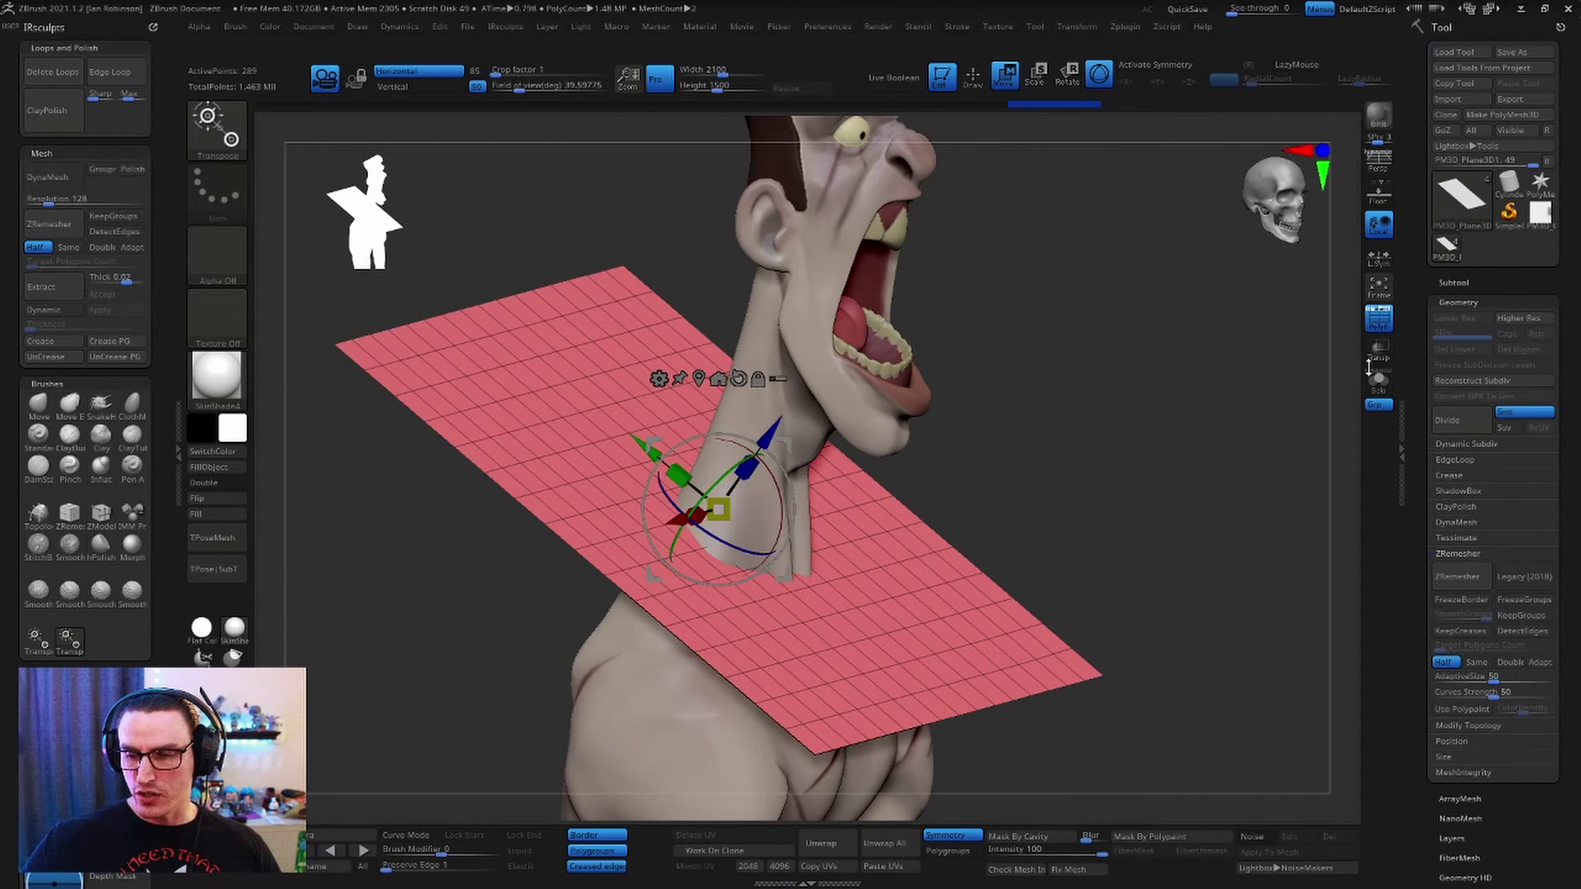
pyautogui.click(1378, 354)
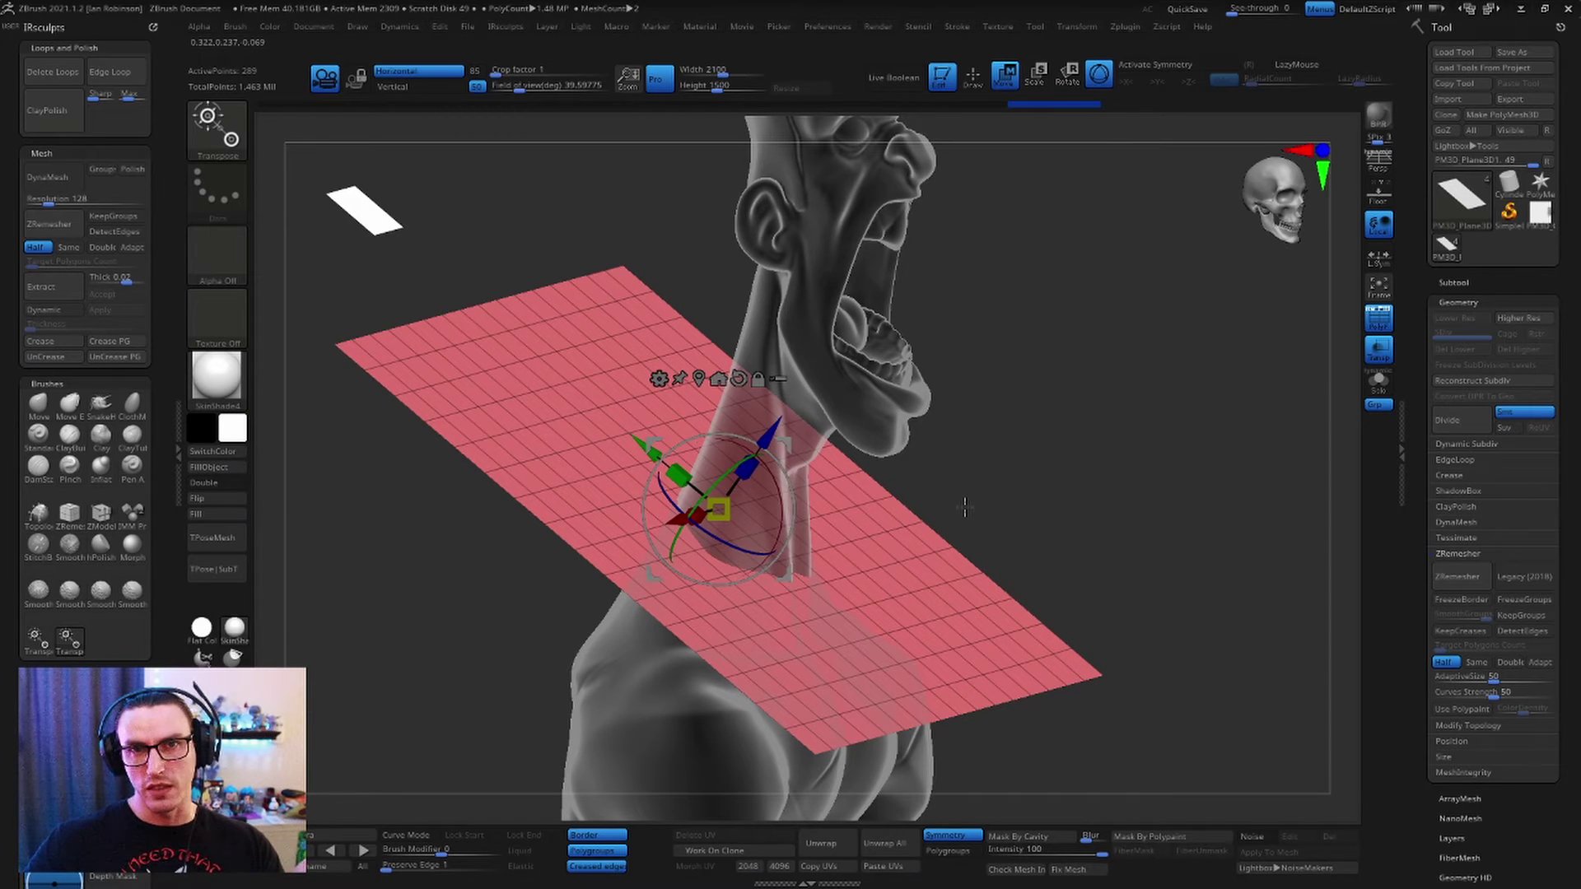
pyautogui.moveTo(1107, 510); pyautogui.dragTo(946, 571)
pyautogui.moveTo(718, 509); pyautogui.dragTo(738, 529)
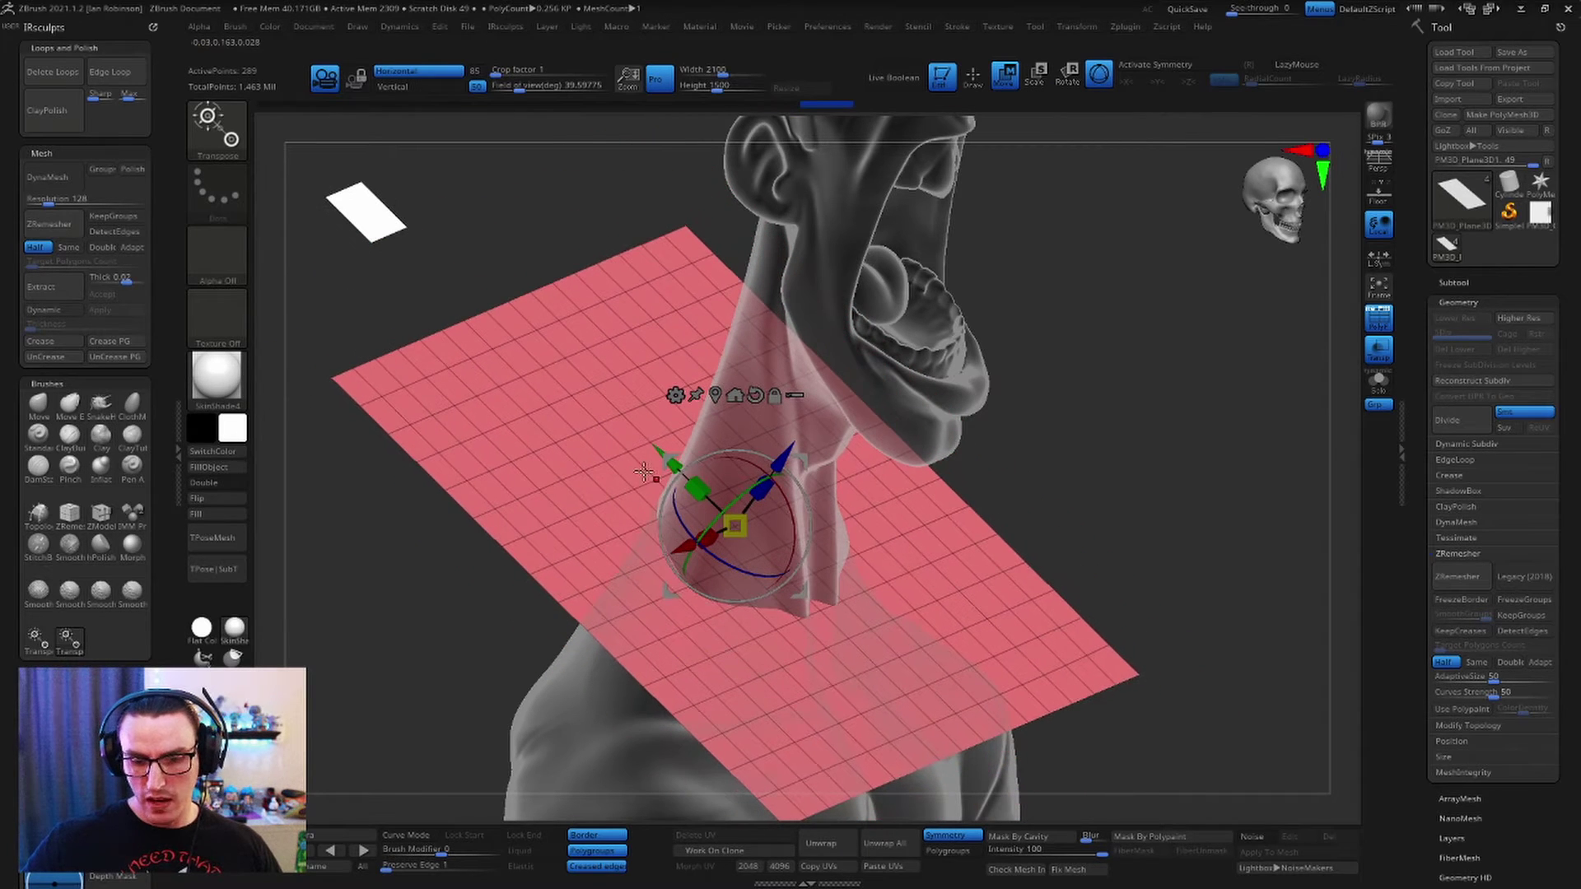
pyautogui.moveTo(1034, 504)
pyautogui.mouseDown()
pyautogui.moveTo(1185, 483)
pyautogui.moveTo(1140, 491)
pyautogui.moveTo(1167, 494)
pyautogui.mouseUp()
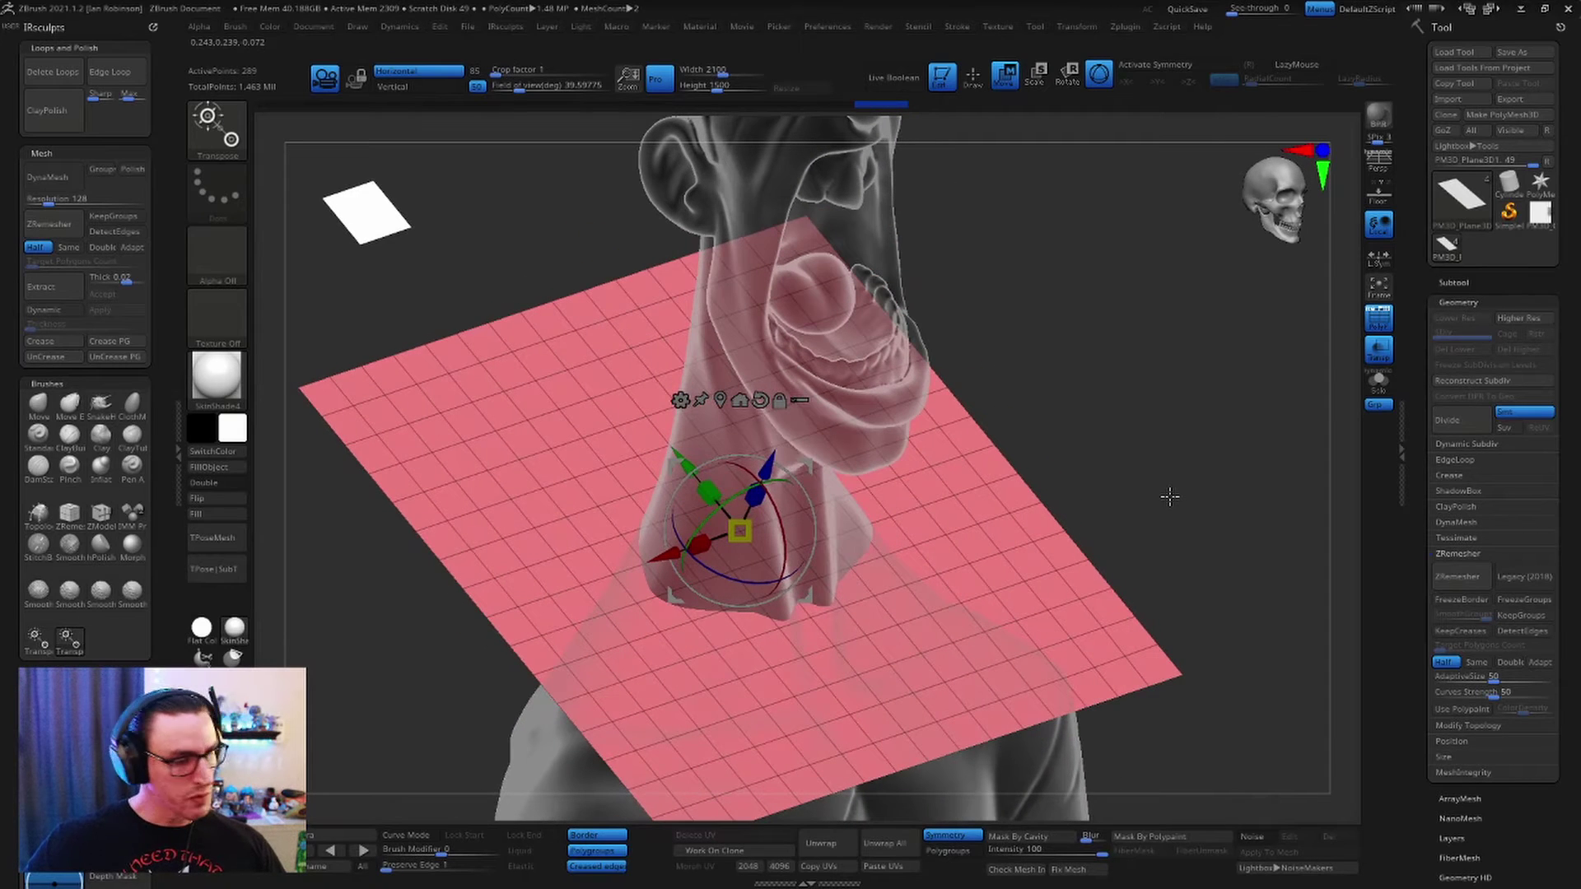
pyautogui.press('q')
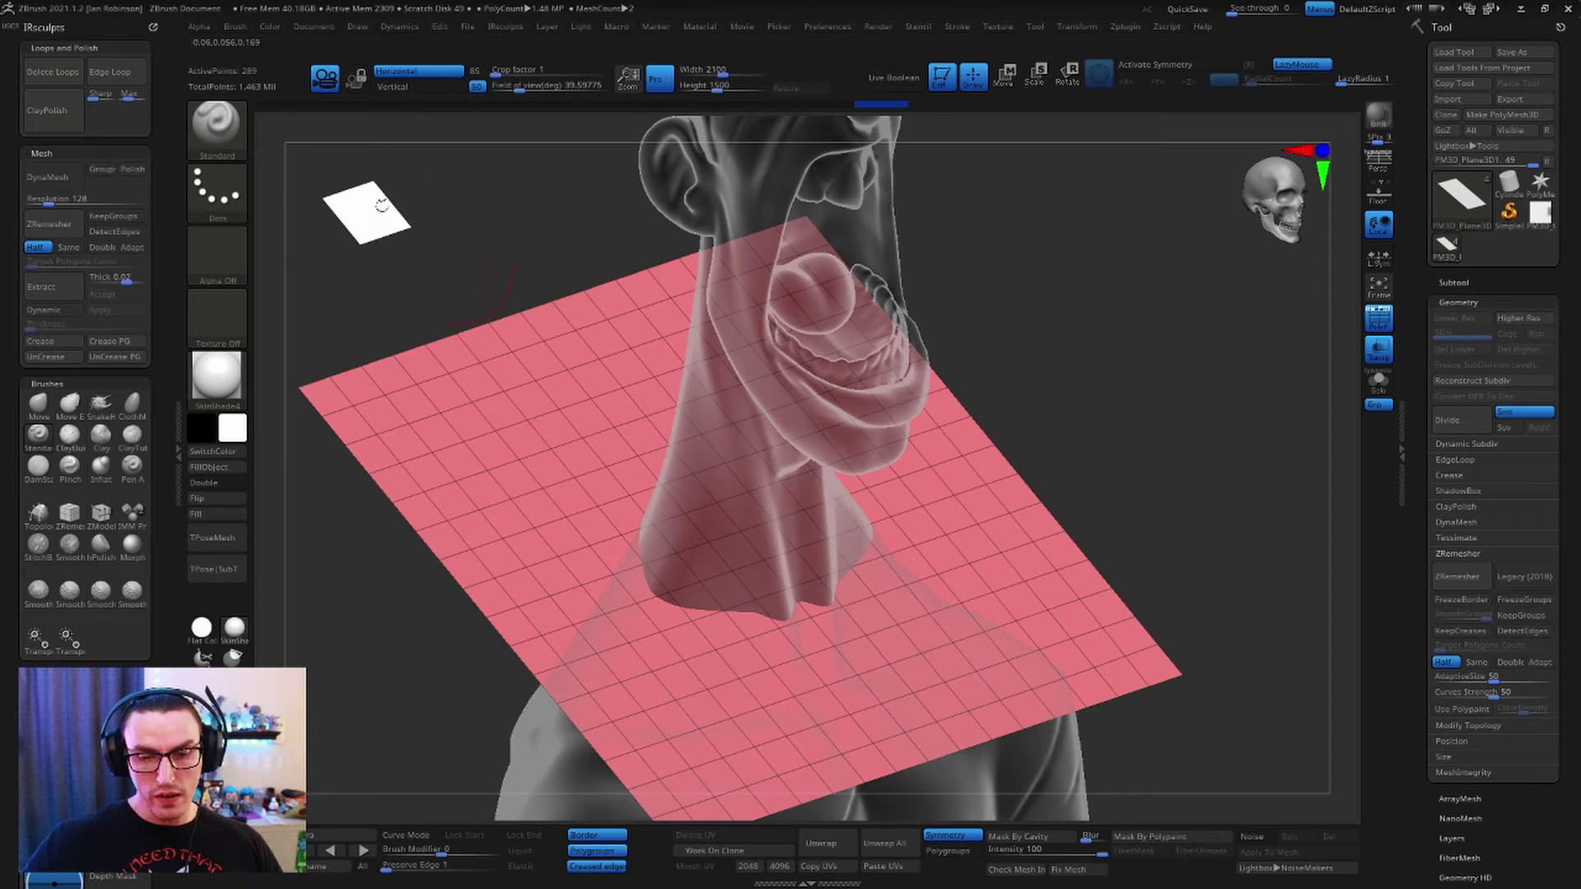
# Switch to the ZModeler brush and insert an edge loop, lengthening the grey strip to three cells.
pyautogui.click(230, 139)
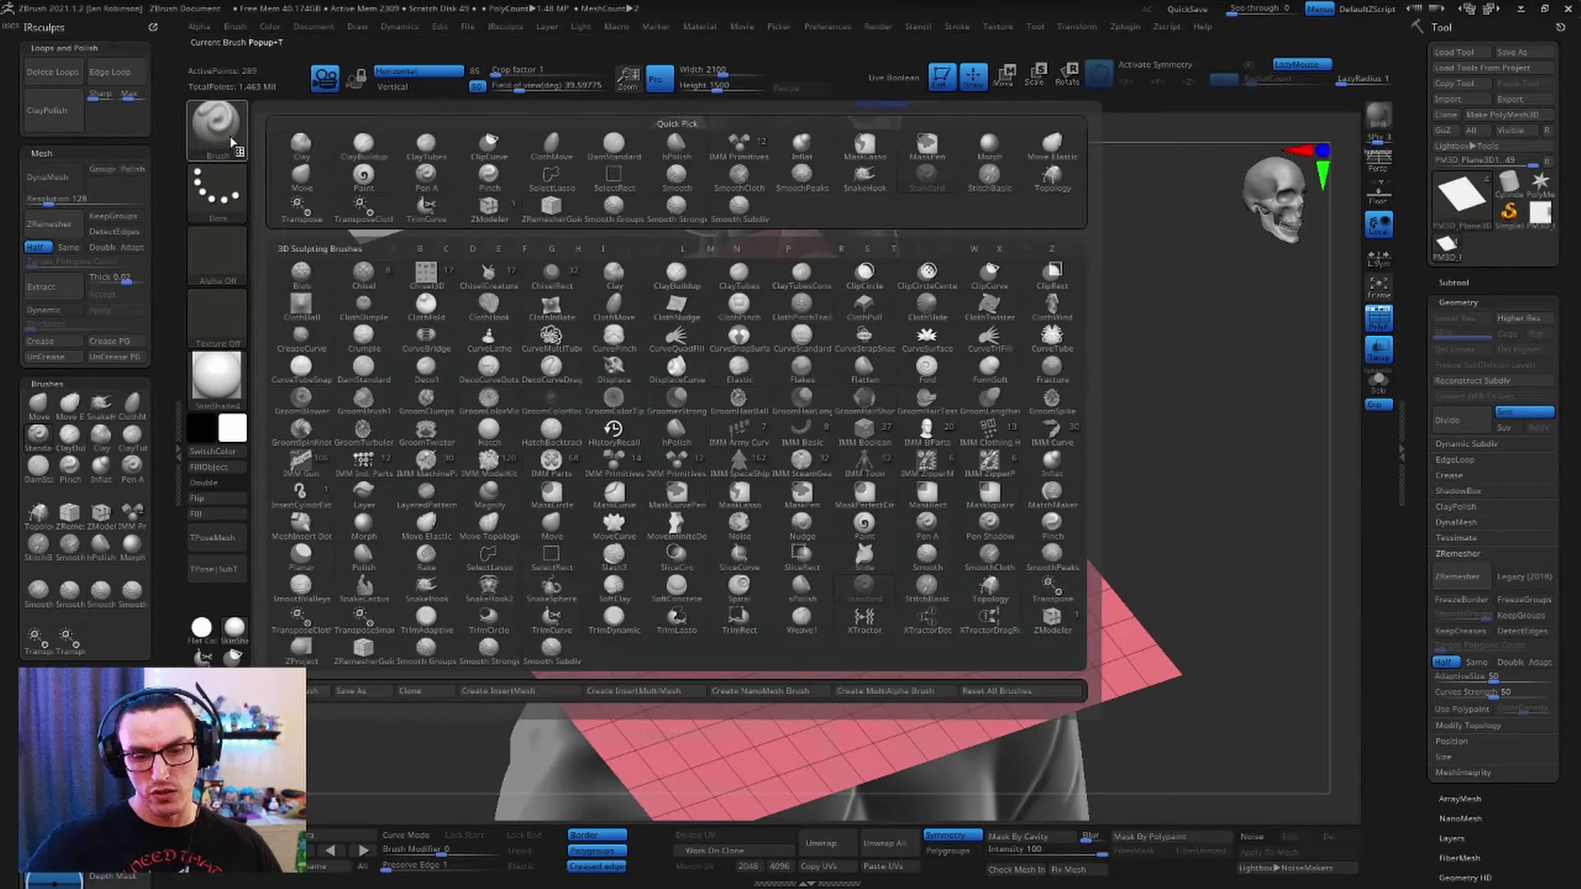
pyautogui.press('z')
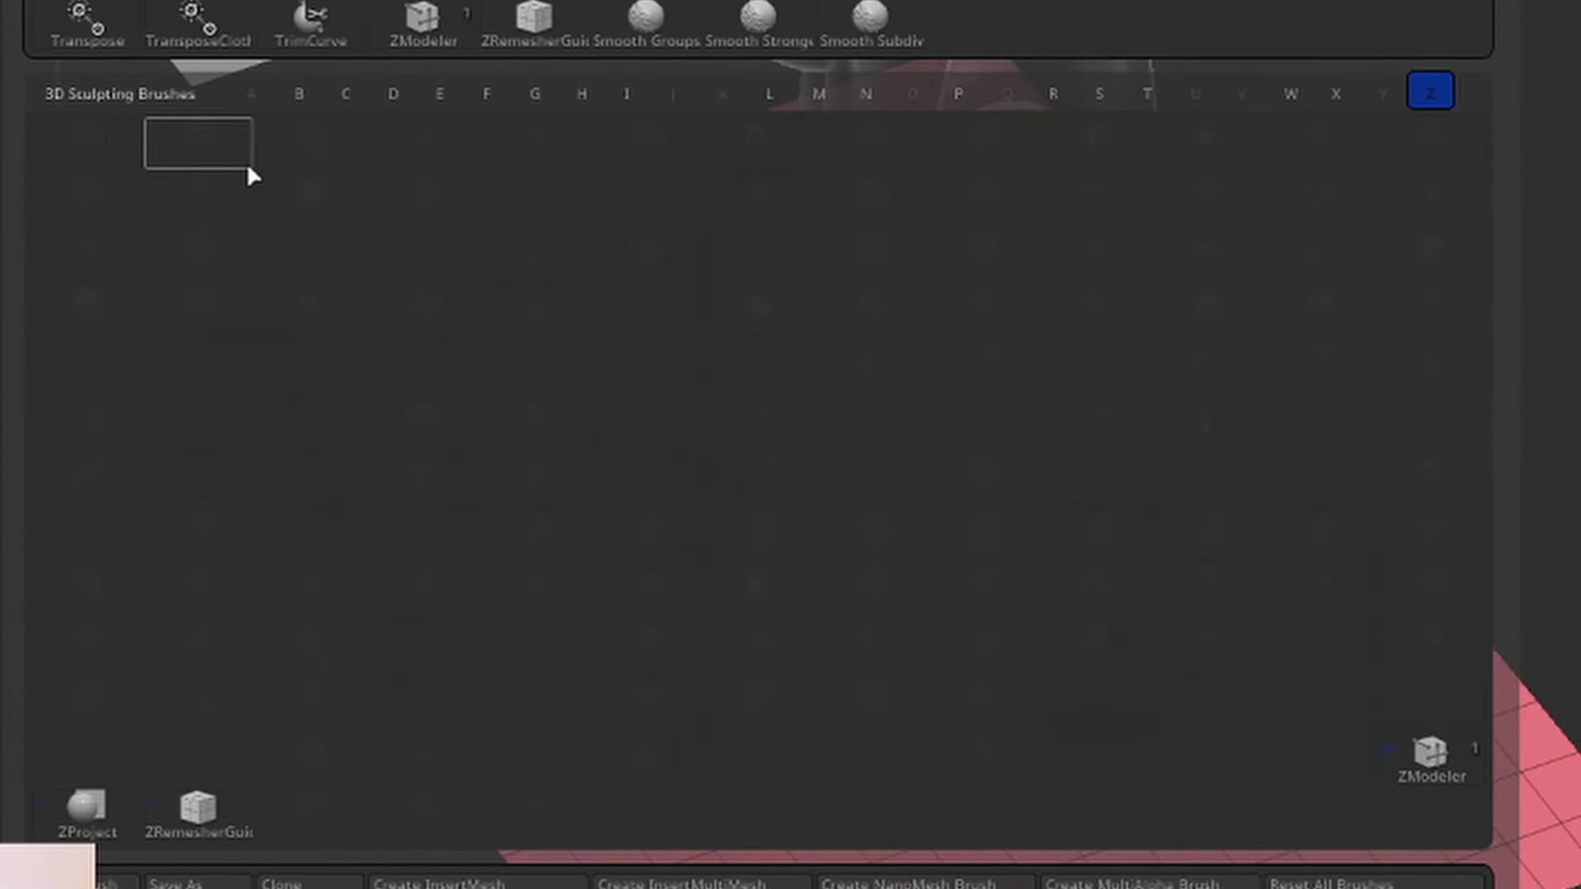
pyautogui.click(1431, 762)
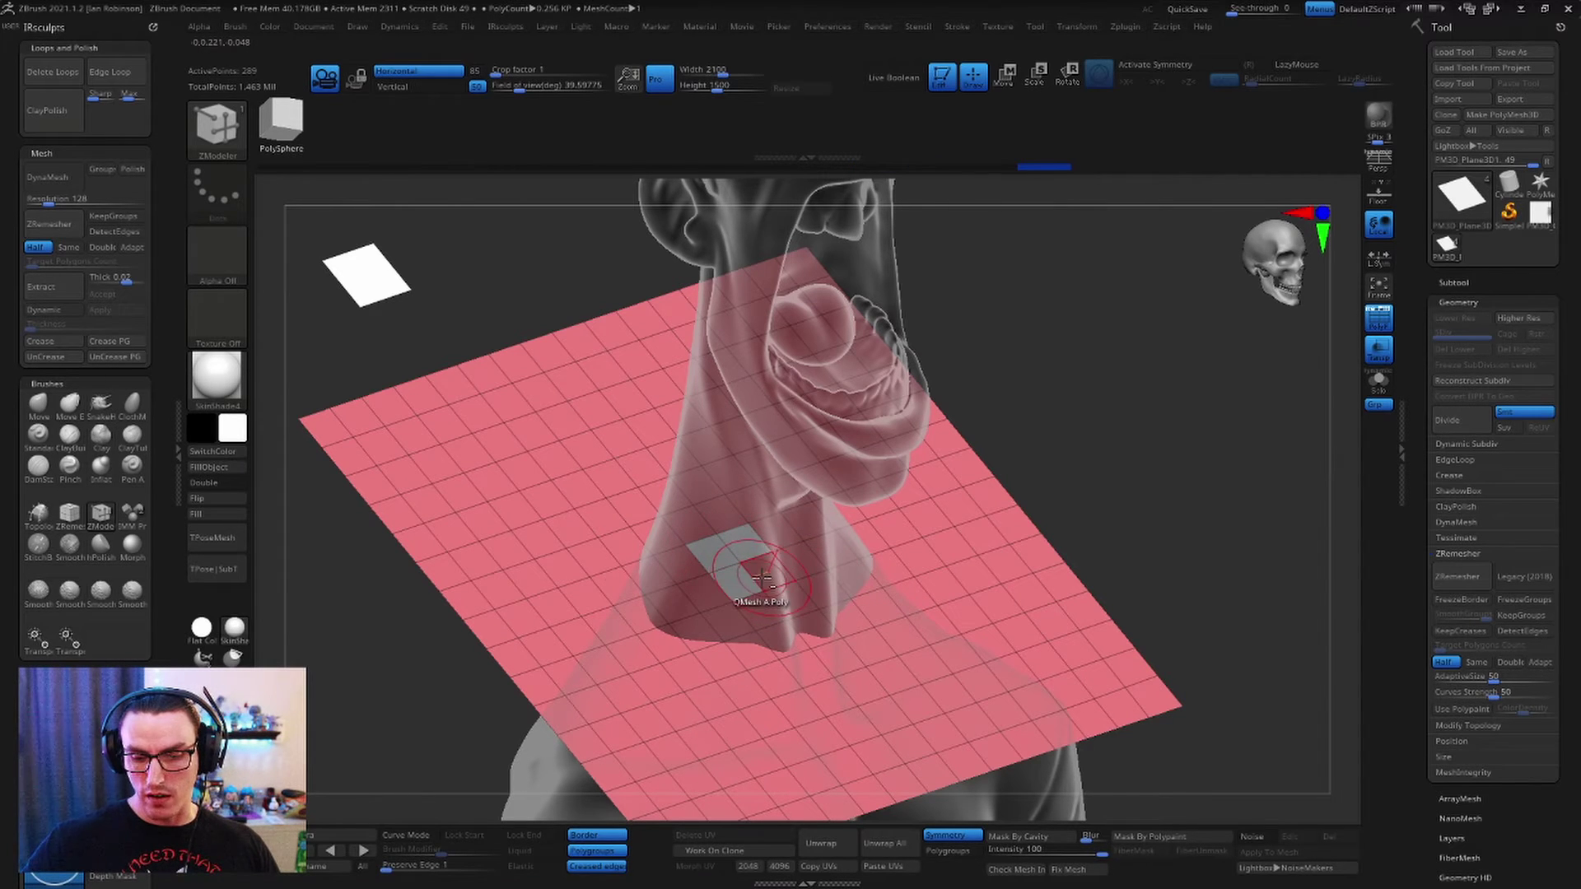
pyautogui.moveTo(762, 576); pyautogui.dragTo(1251, 474, button='right')
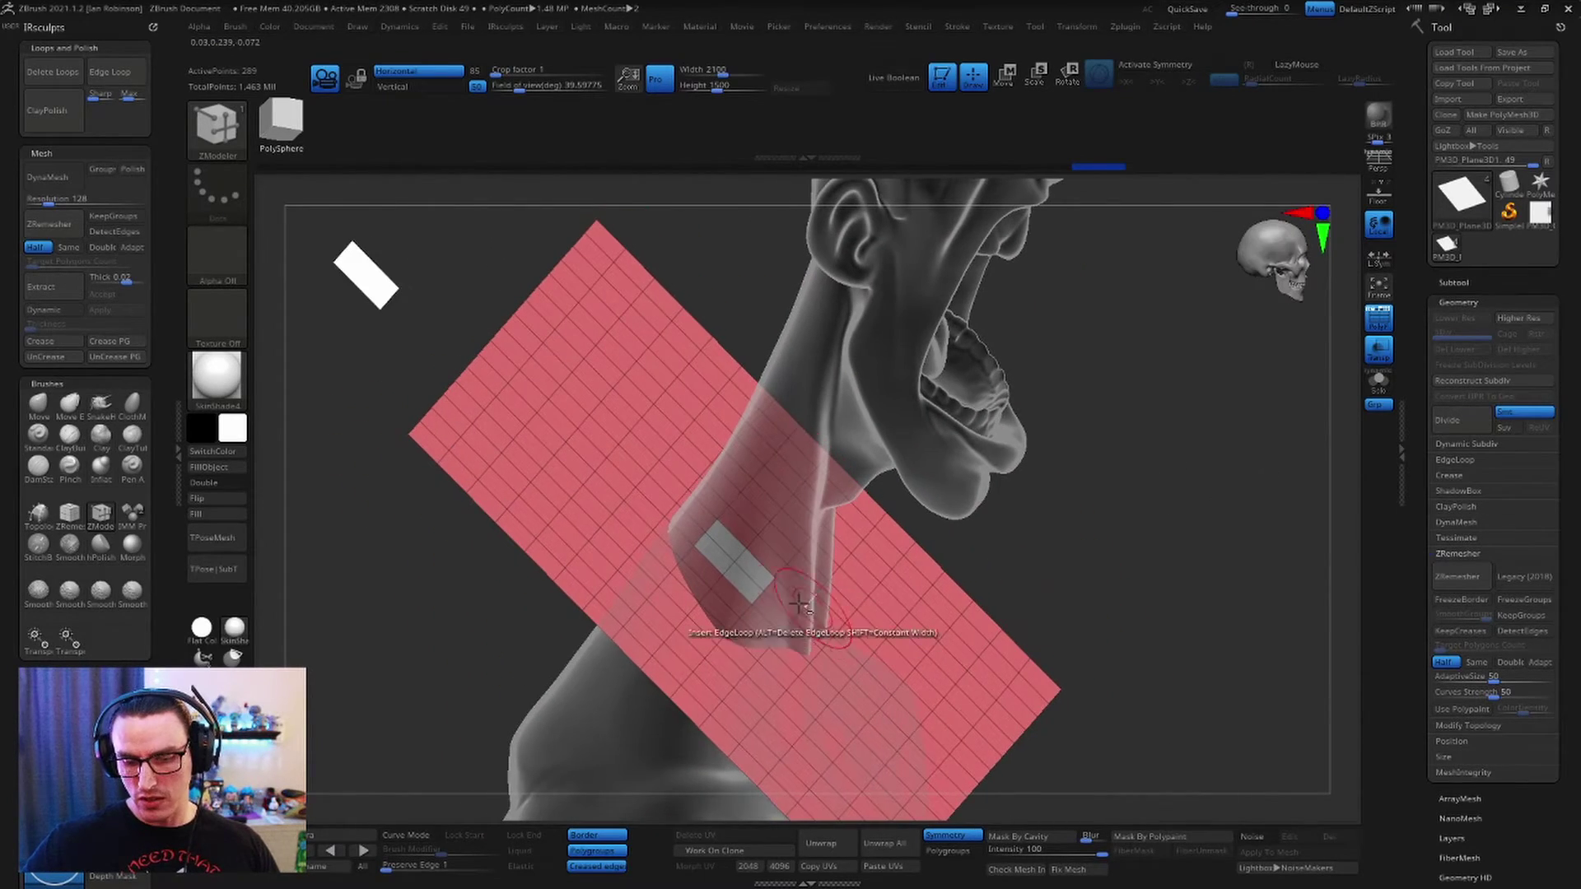
pyautogui.moveTo(800, 605); pyautogui.dragTo(741, 626)
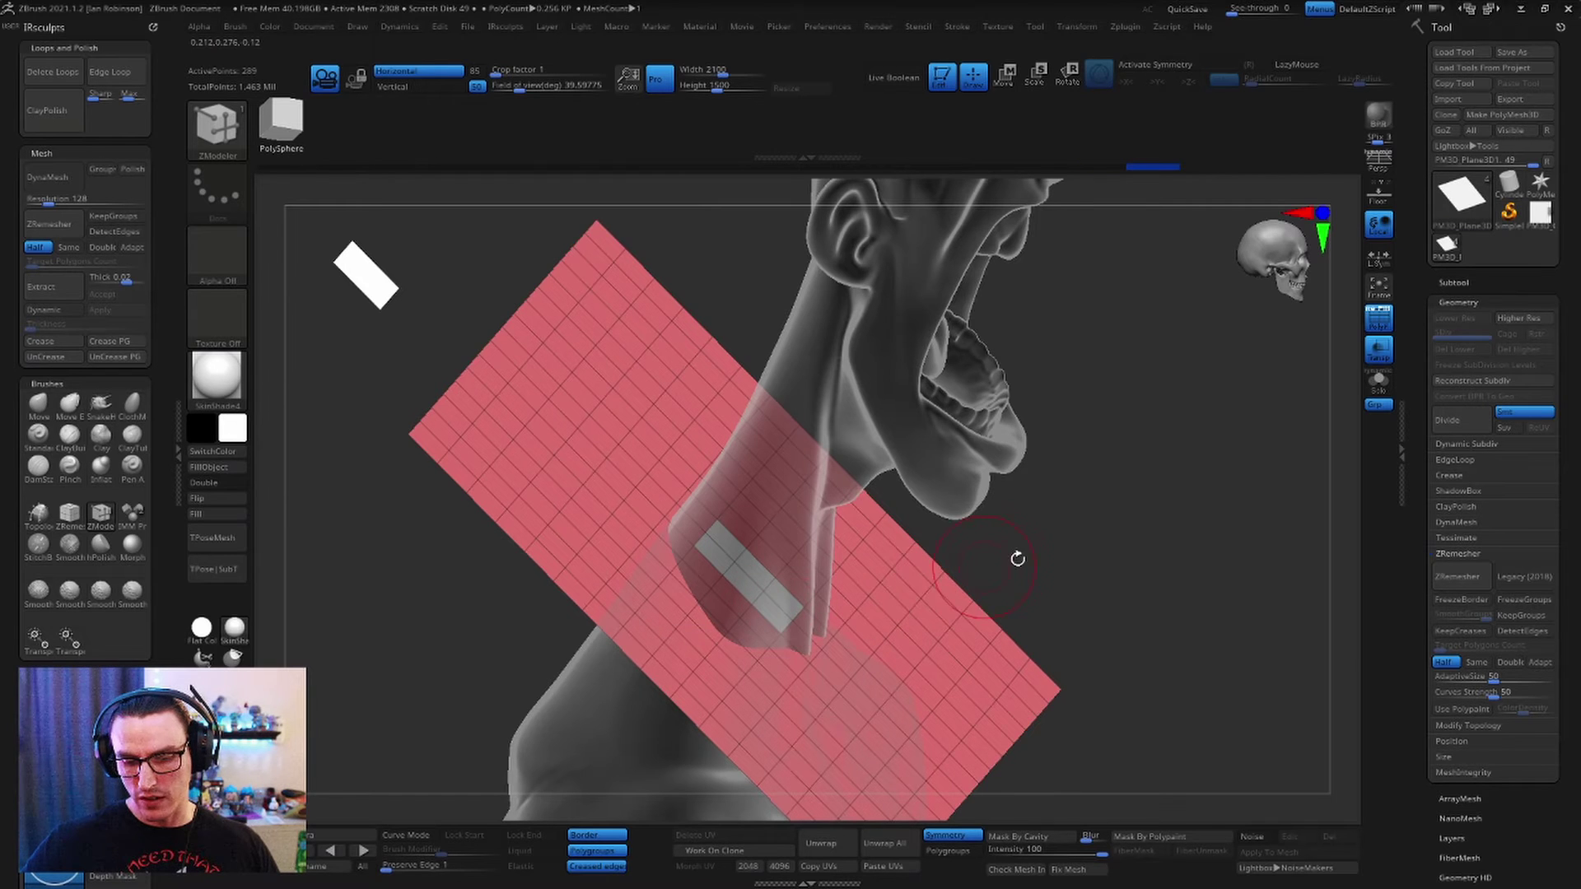
pyautogui.moveTo(1017, 559); pyautogui.dragTo(922, 576, button='right')
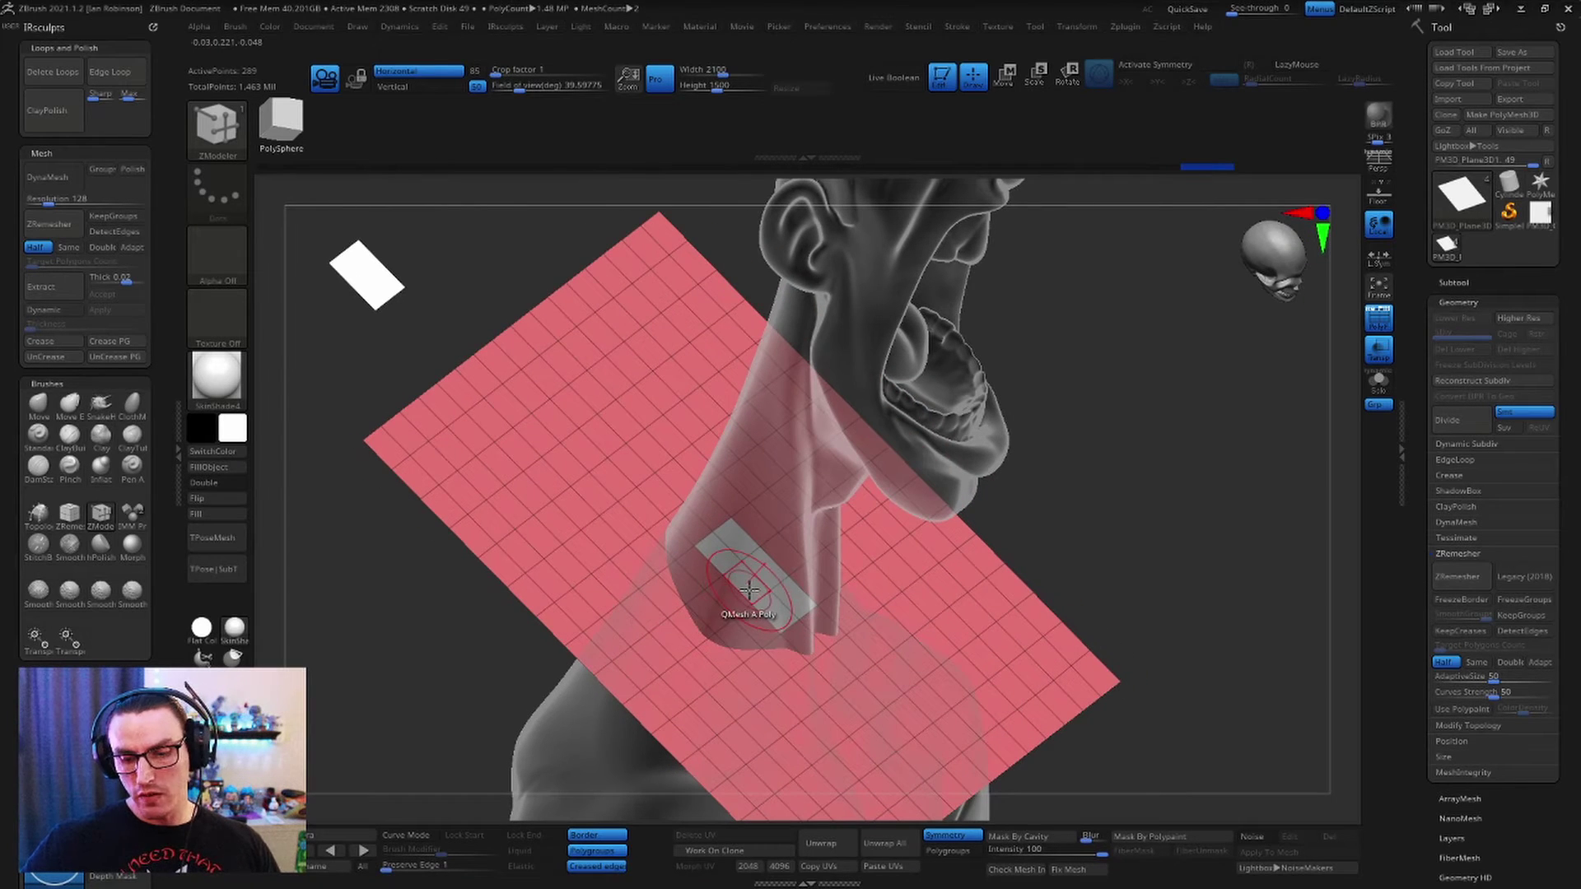
# Set ZModeler to Extrude with Polygroup All, try extruding the grey patch, then undo it.
pyautogui.press('space')
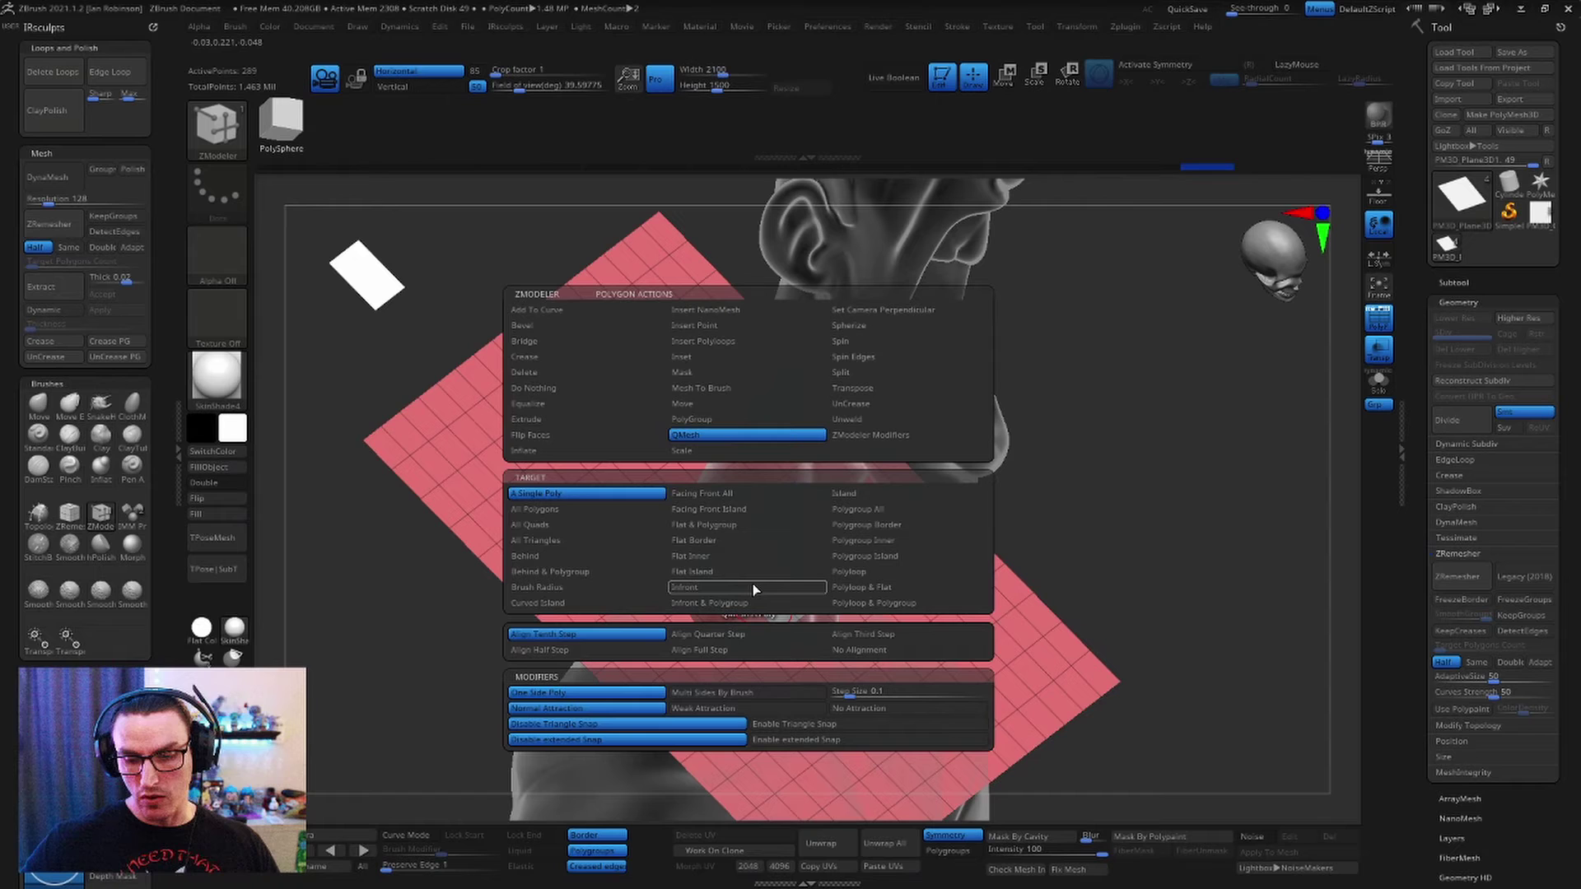
pyautogui.click(568, 420)
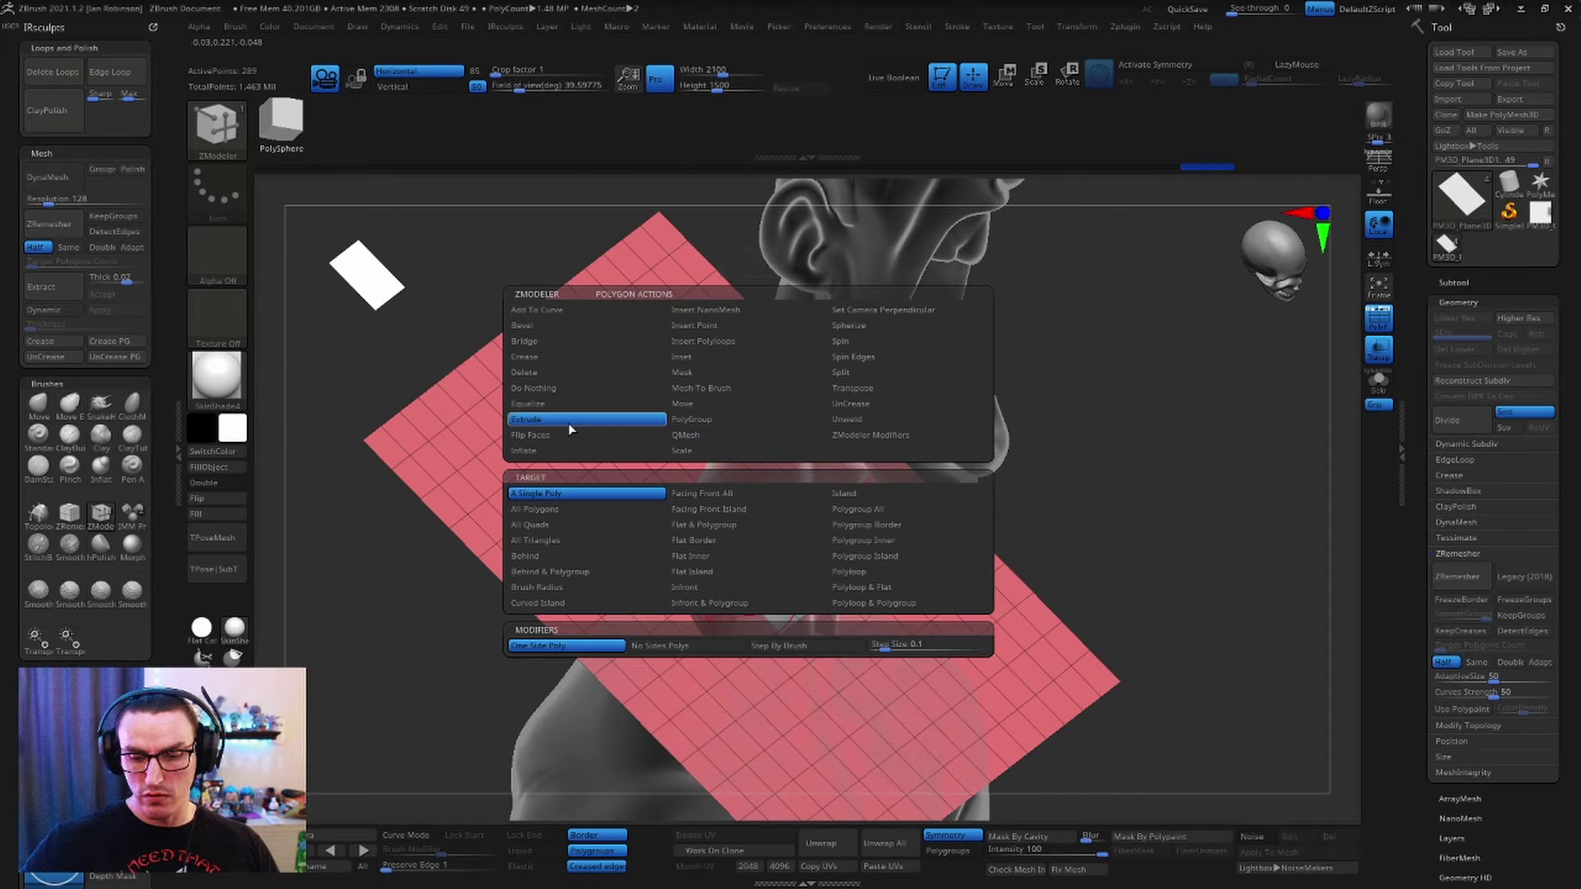
pyautogui.click(859, 510)
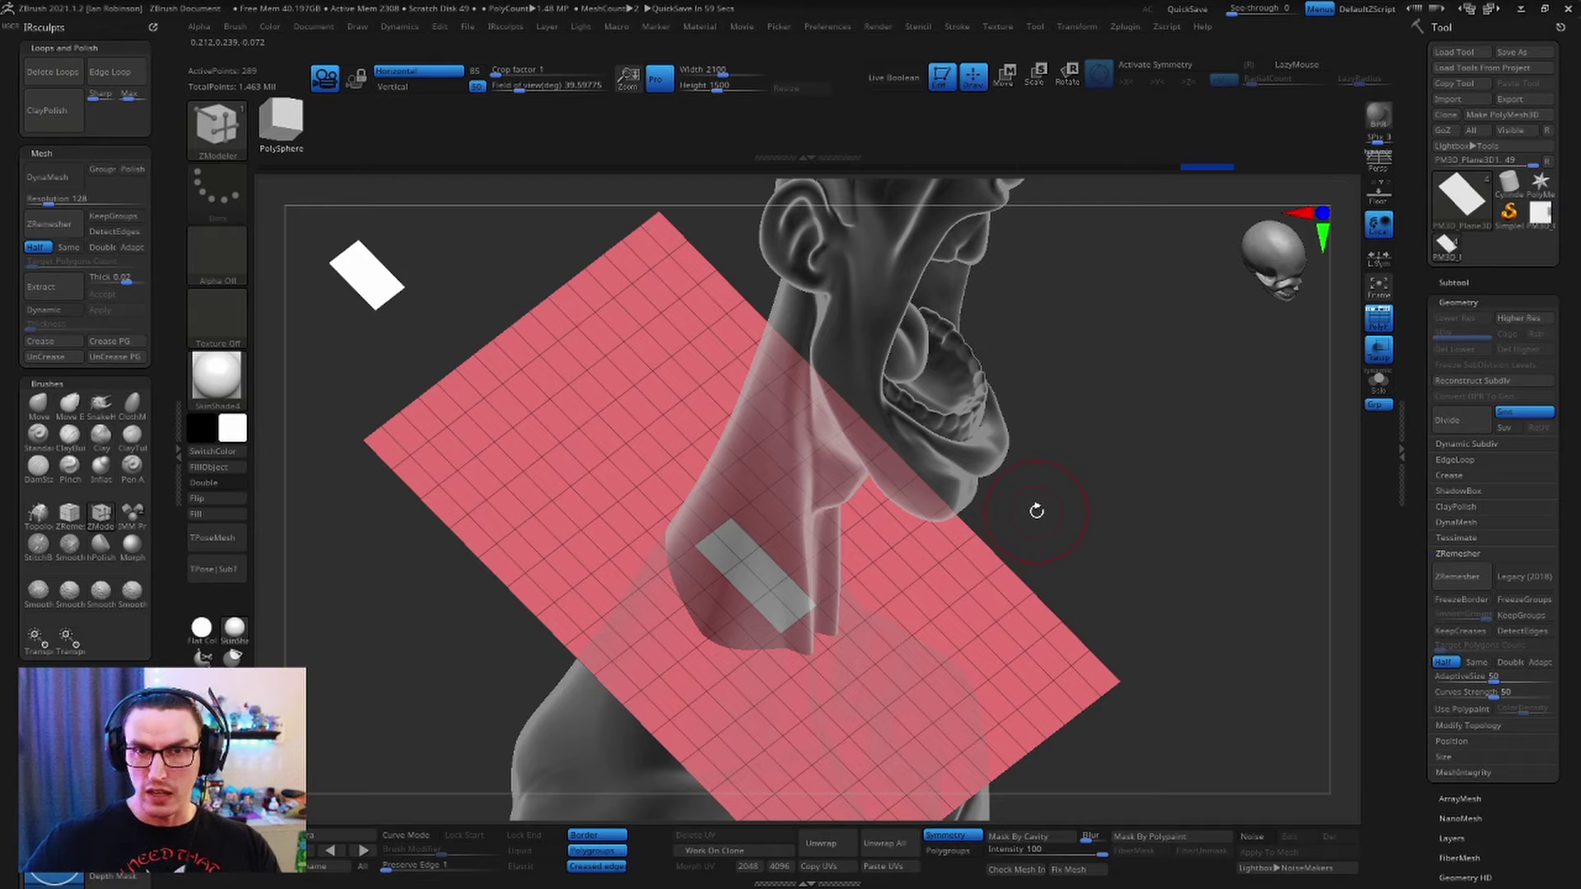
pyautogui.click(773, 570)
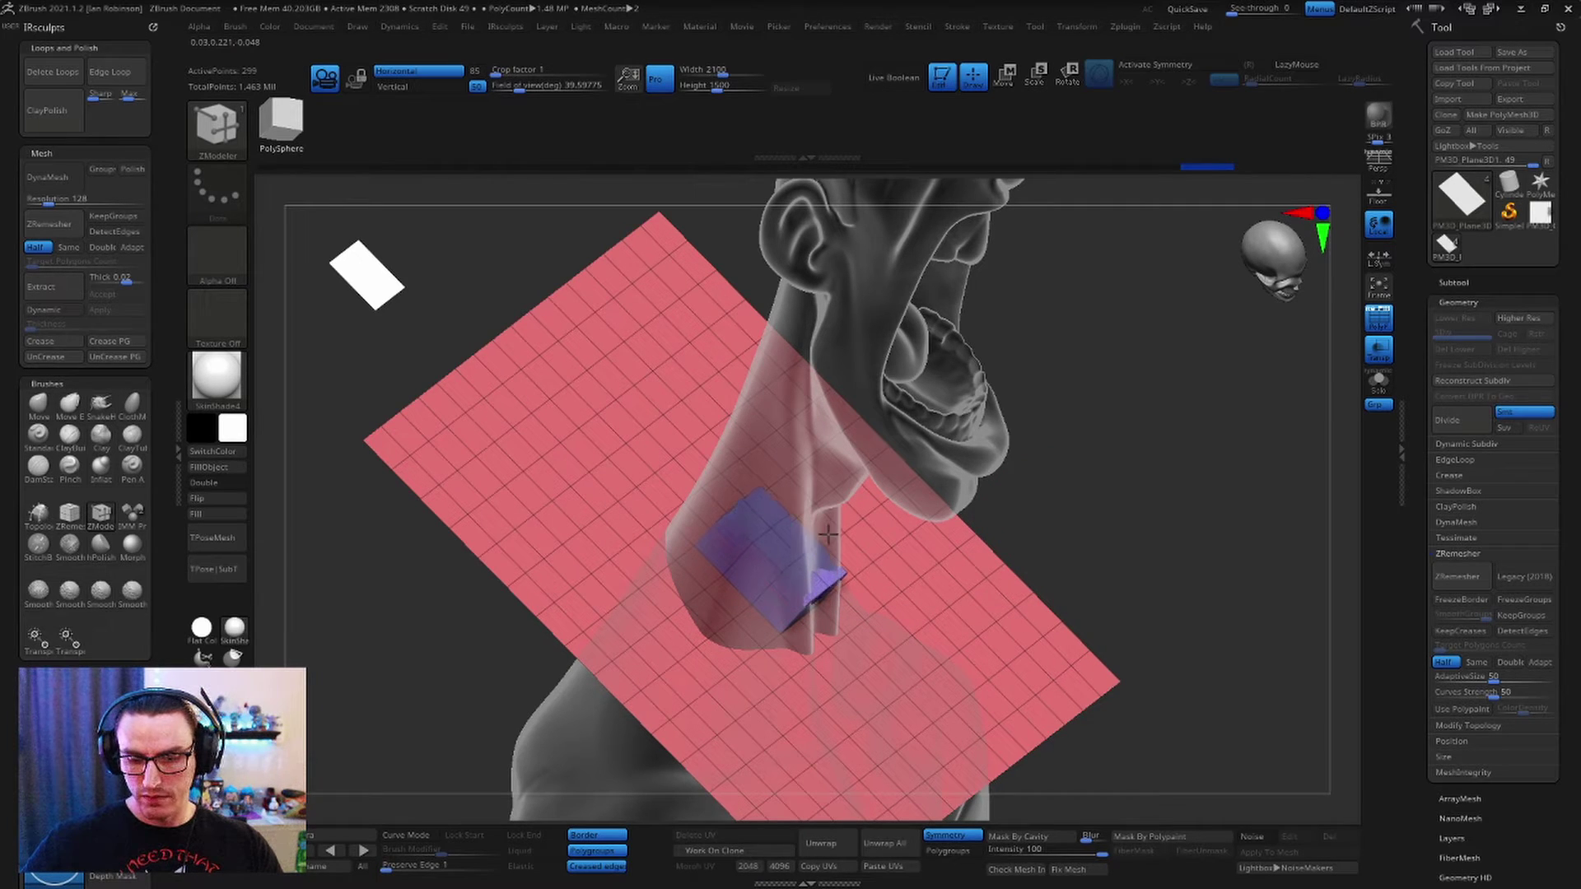
pyautogui.moveTo(1148, 495); pyautogui.dragTo(1298, 398)
pyautogui.moveTo(1210, 481); pyautogui.dragTo(1203, 519)
pyautogui.hotkey('ctrl', 'z')
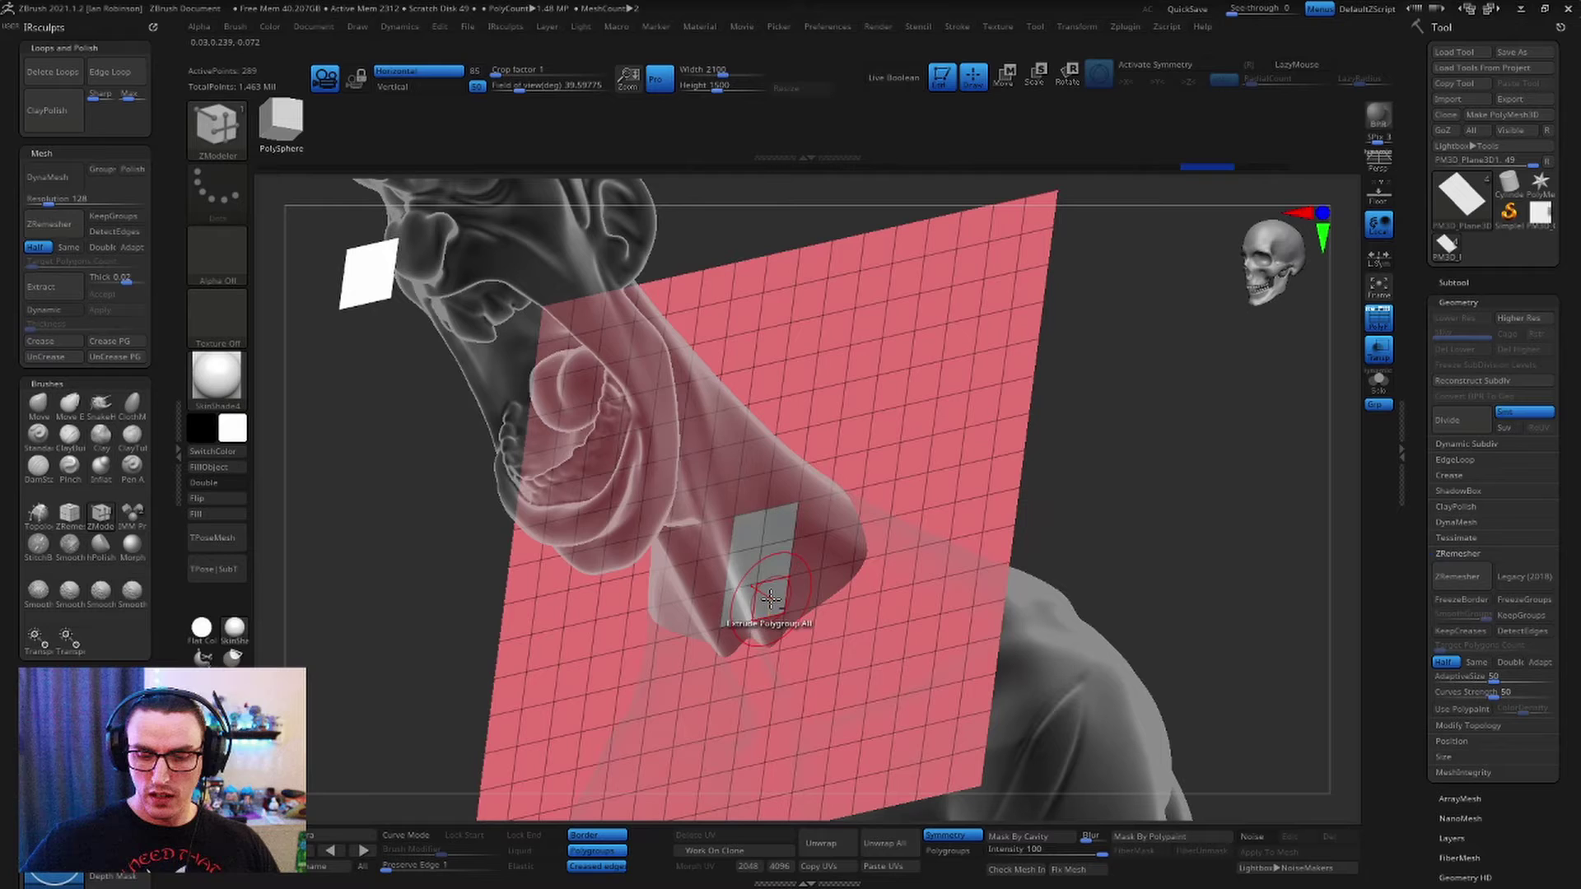
# Re-extrude the grey polygroup from a front view into a box key inside the neck.
pyautogui.moveTo(1040, 546); pyautogui.dragTo(1128, 531)
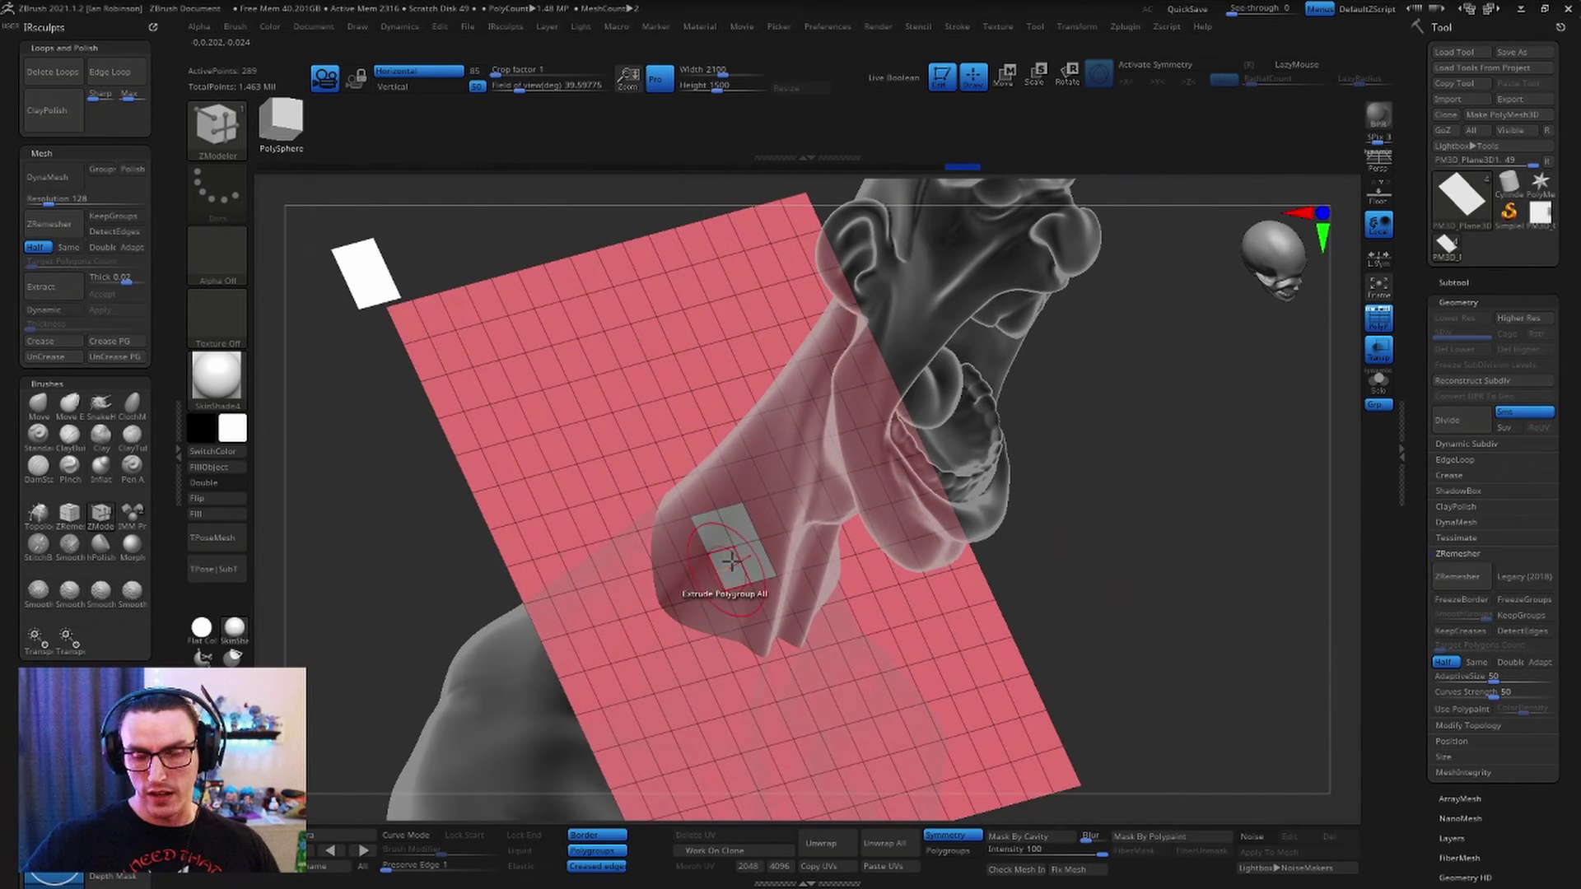
pyautogui.moveTo(724, 567); pyautogui.dragTo(754, 559)
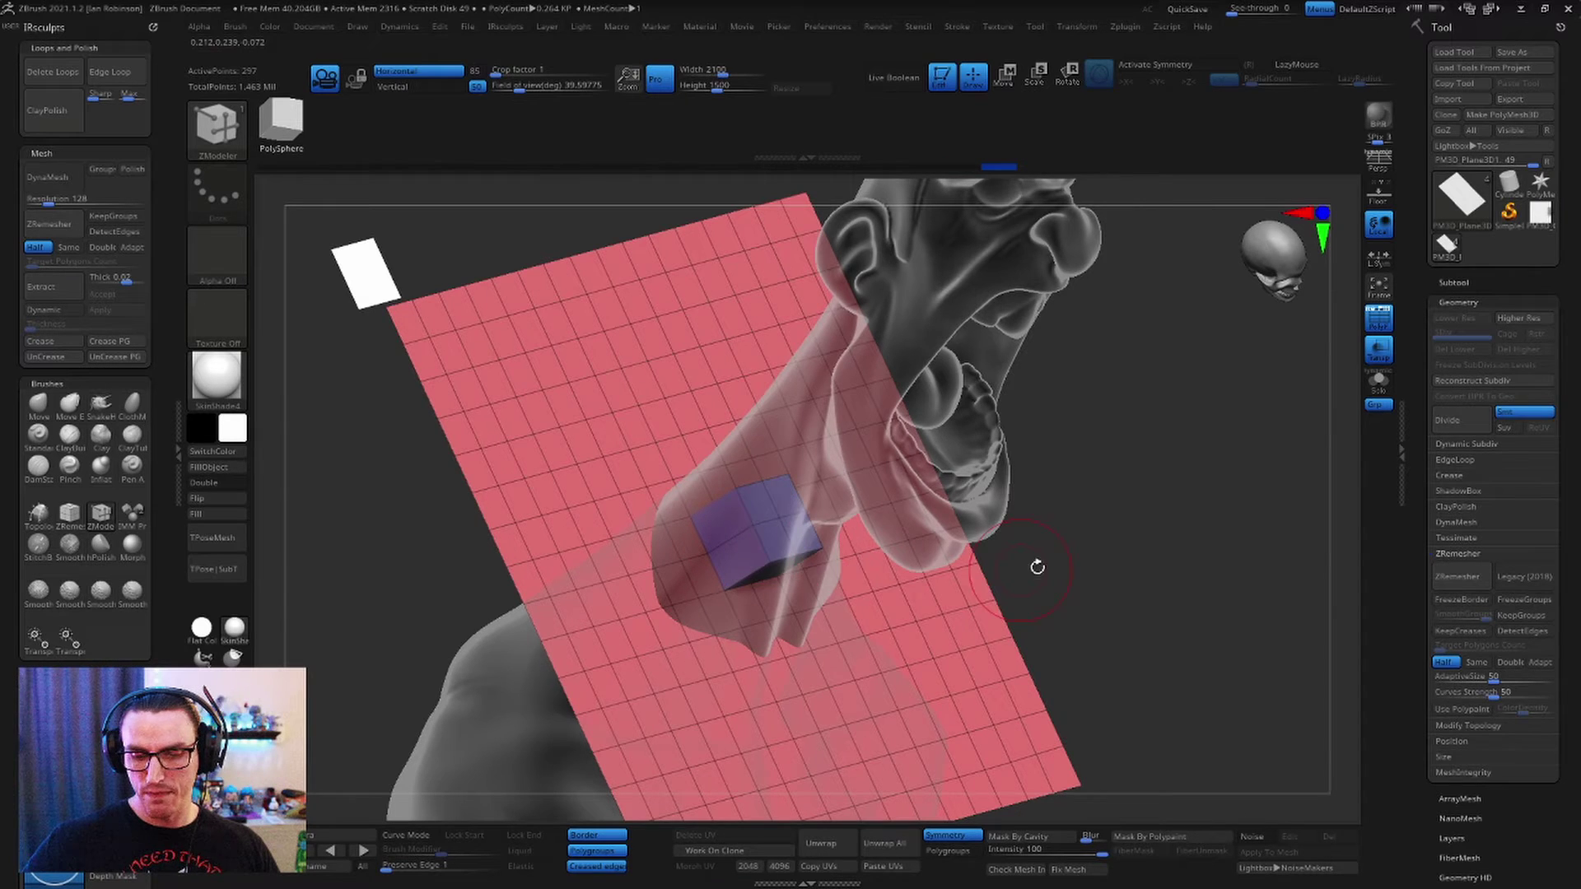
pyautogui.moveTo(1036, 566); pyautogui.dragTo(562, 690)
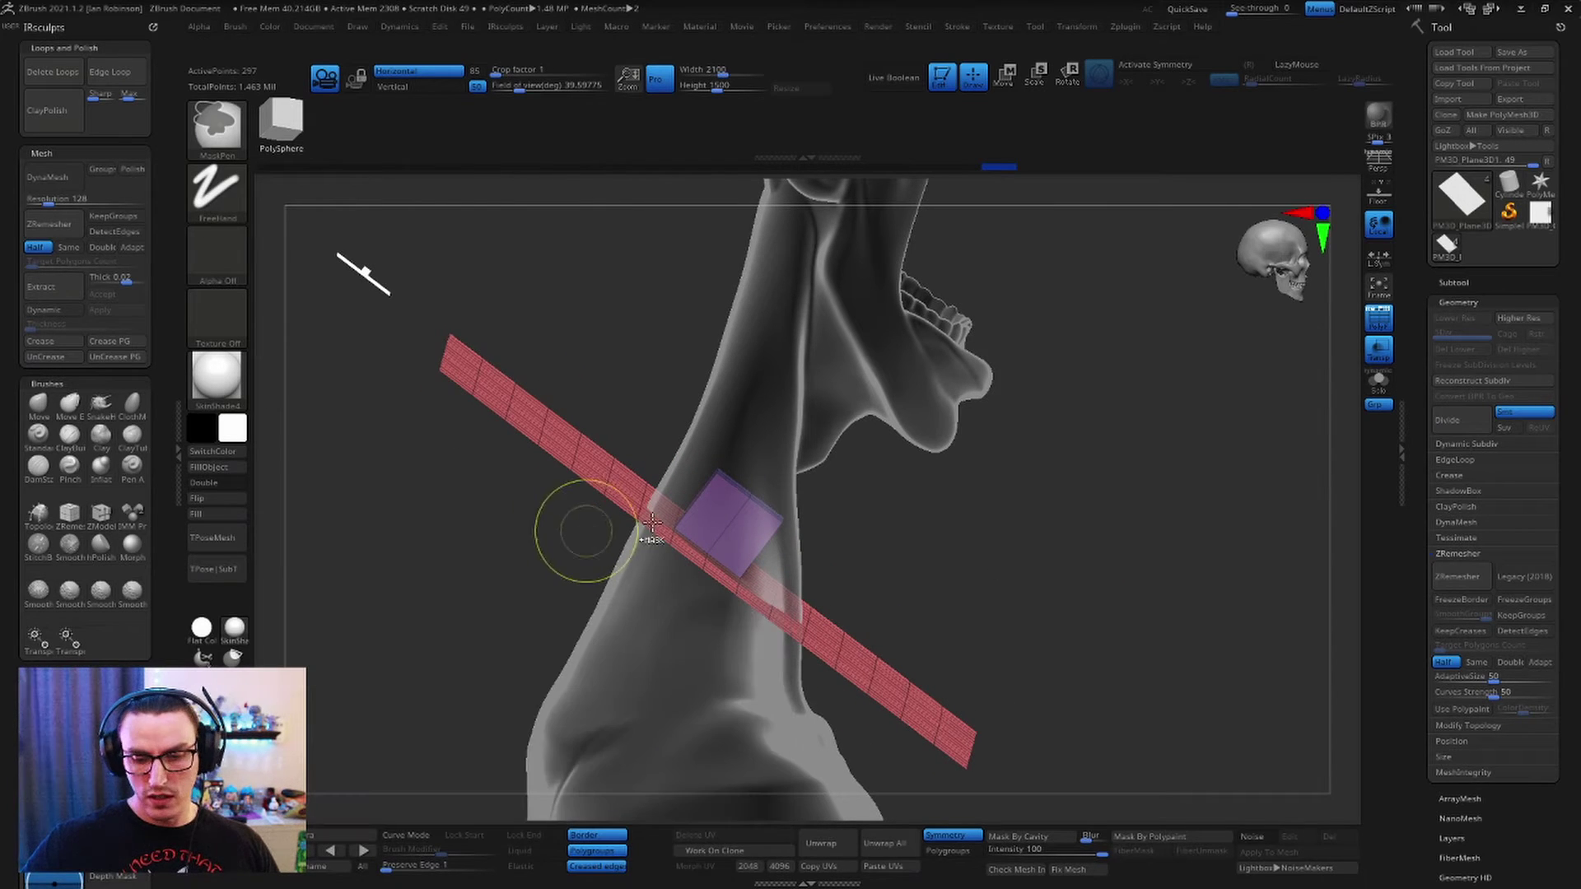
# Lasso-mask the area around the neck with the MaskLasso brush.
pyautogui.moveTo(881, 531); pyautogui.dragTo(903, 529)
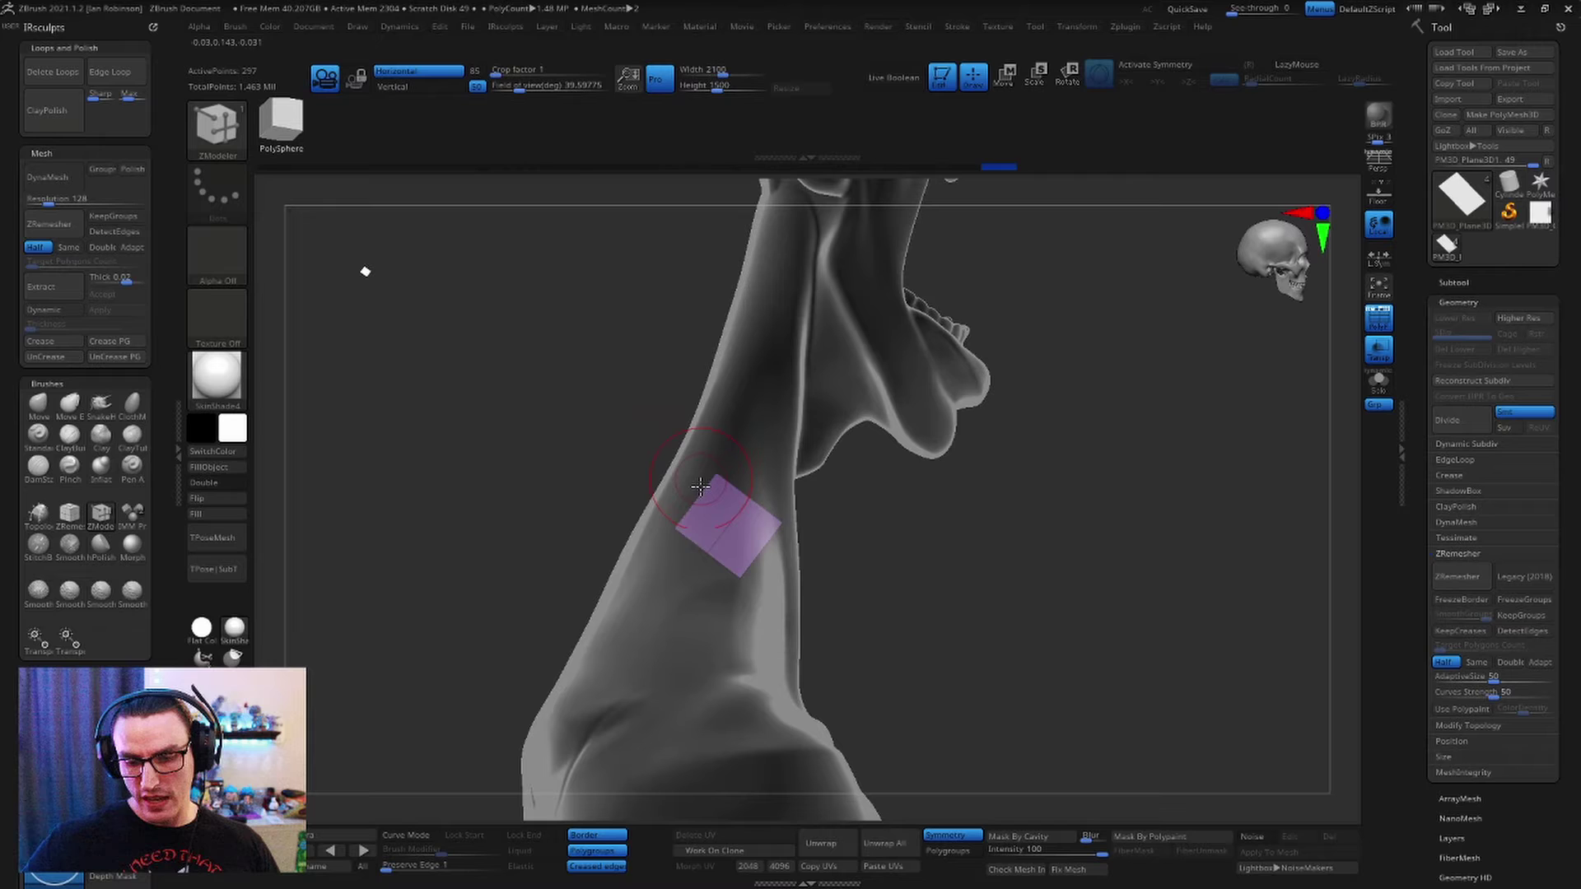
pyautogui.press('ctrl')
pyautogui.hotkey('ctrl', 'shift')
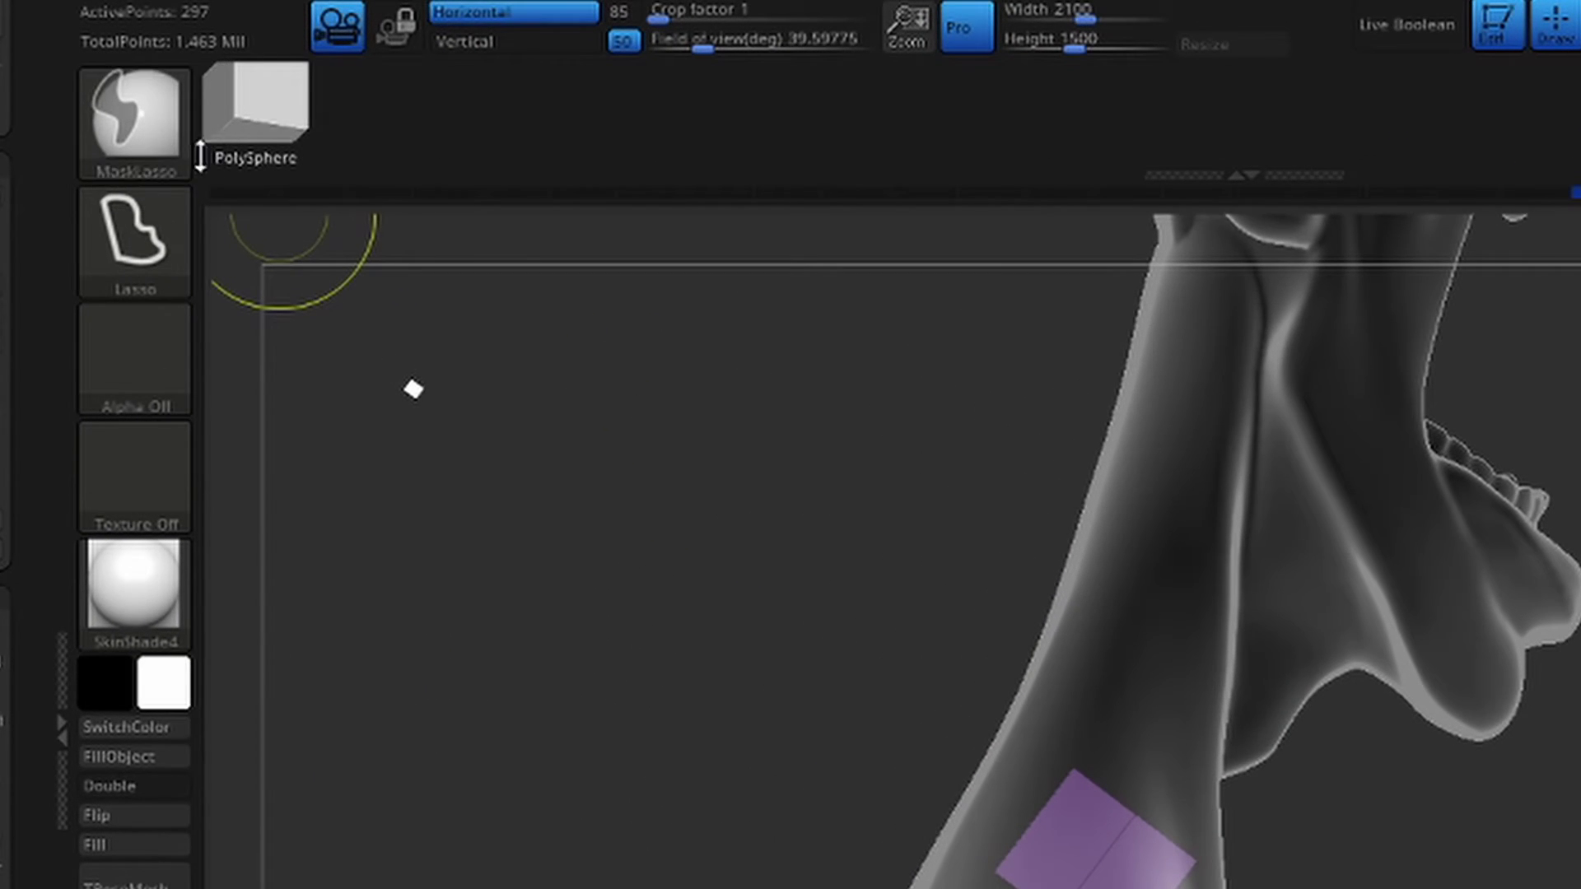
pyautogui.click(160, 127)
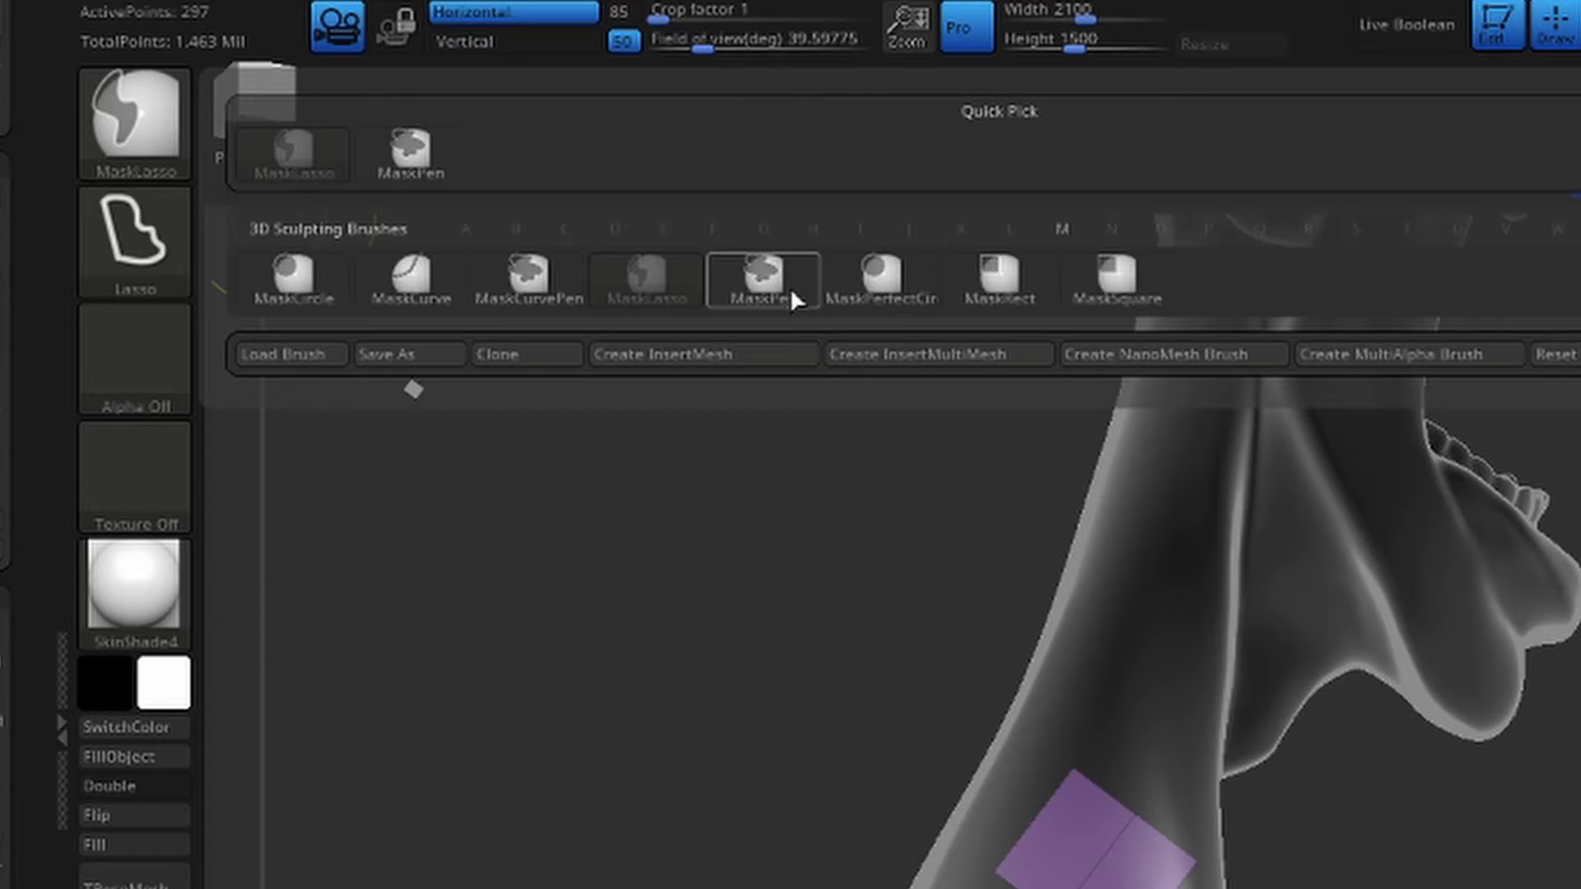
pyautogui.click(665, 284)
pyautogui.moveTo(642, 434)
pyautogui.keyDown('ctrl'); pyautogui.mouseDown()
pyautogui.moveTo(804, 437)
pyautogui.moveTo(822, 528)
pyautogui.moveTo(782, 577)
pyautogui.mouseUp(); pyautogui.keyUp('ctrl')
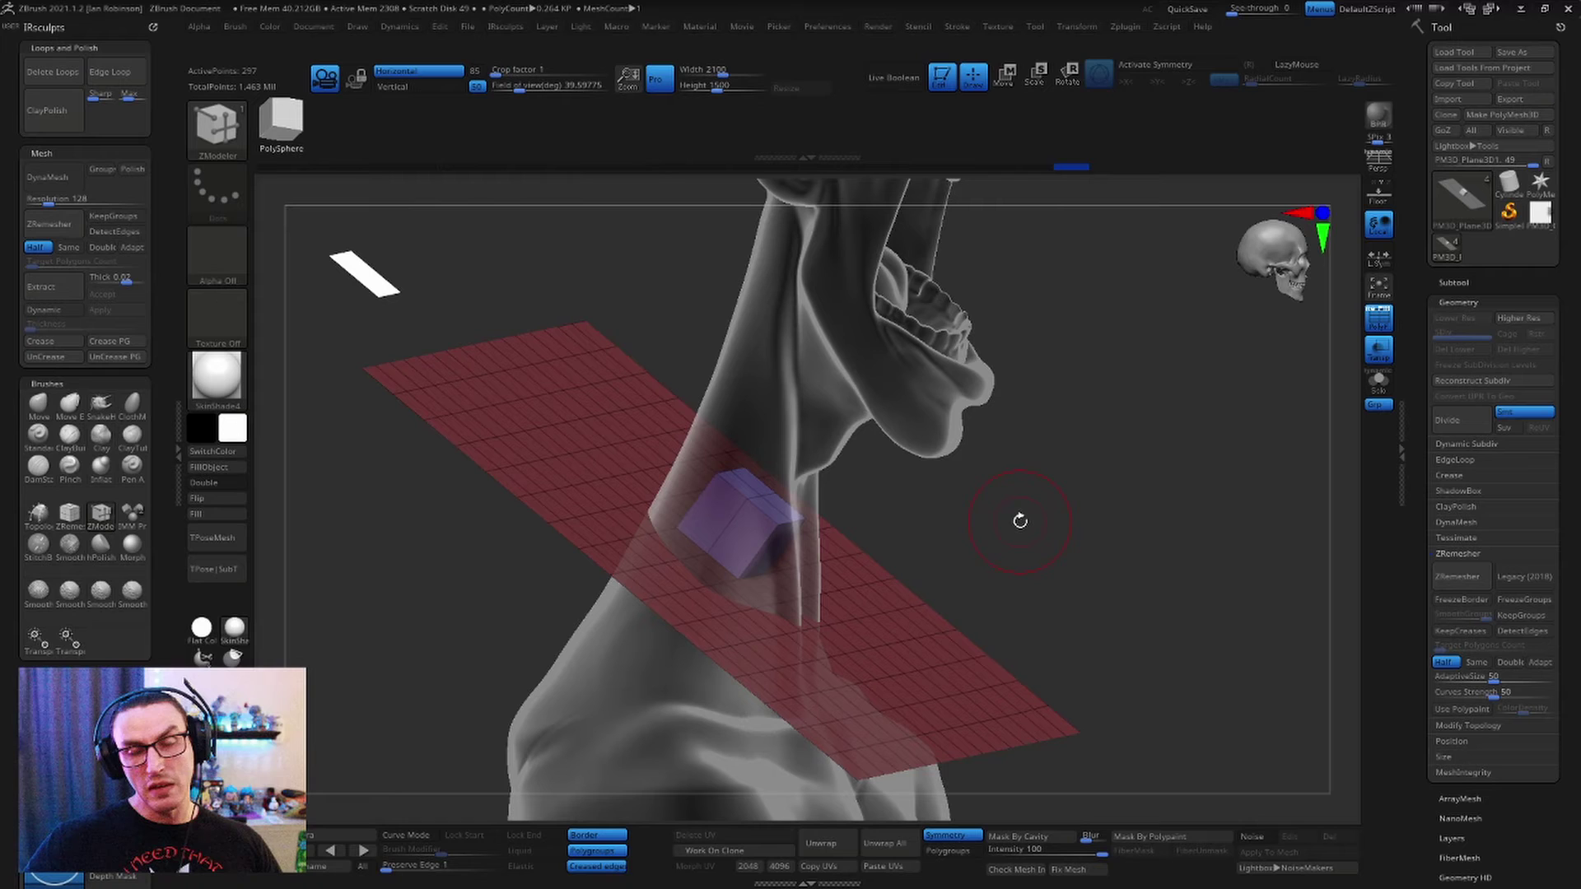
# Slide the purple key block along the red plane into the neck with the Transpose gizmo.
pyautogui.press('w')
pyautogui.moveTo(978, 522); pyautogui.dragTo(999, 561)
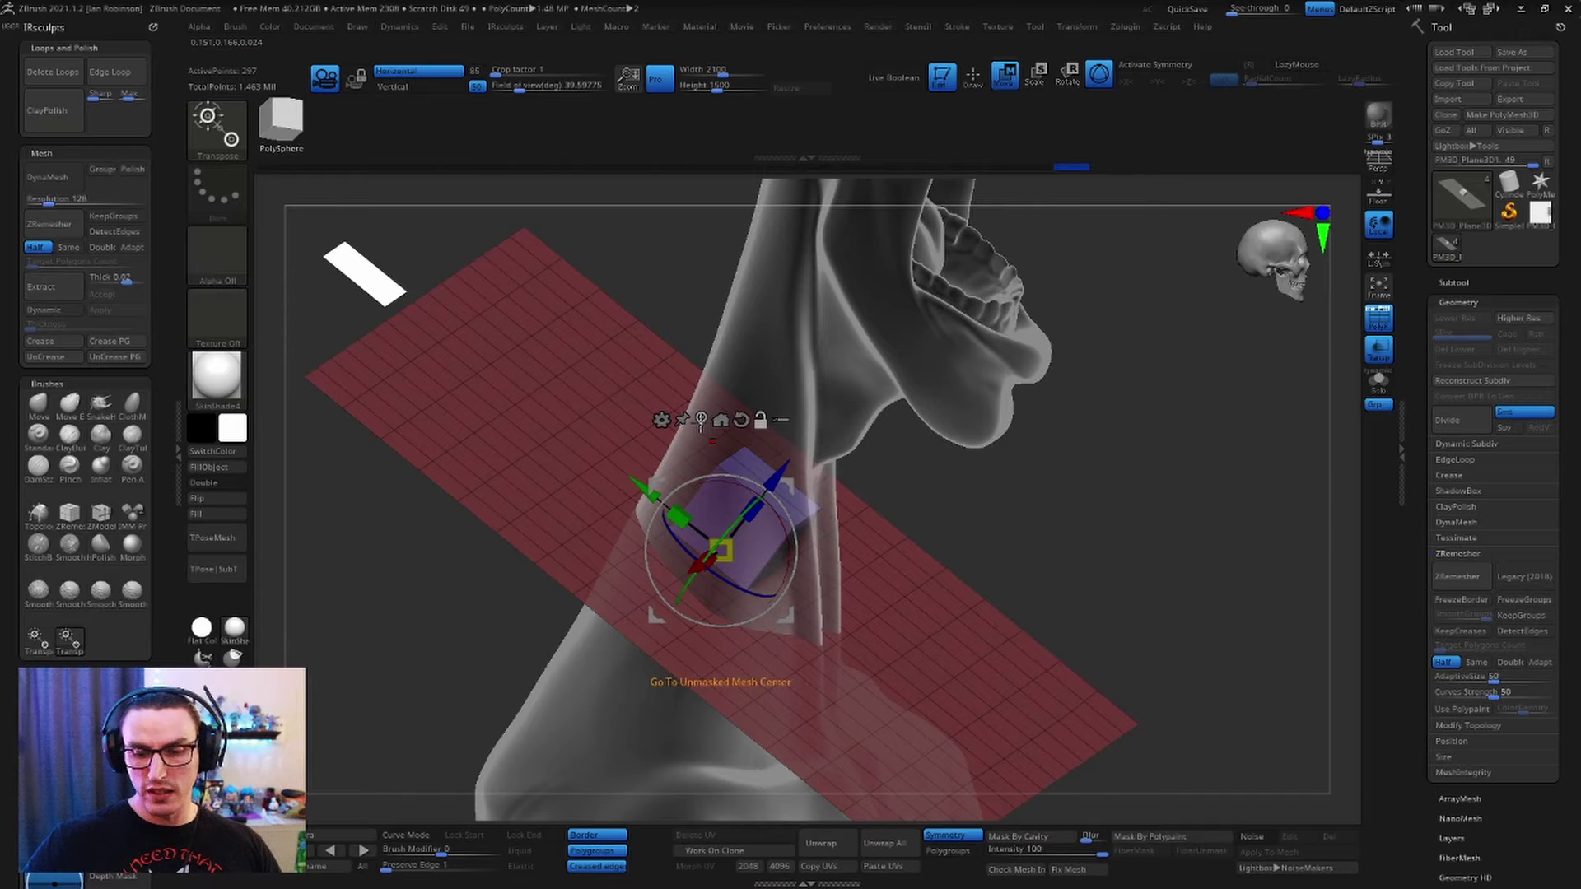
pyautogui.moveTo(720, 550); pyautogui.dragTo(770, 486)
pyautogui.moveTo(1127, 545); pyautogui.dragTo(951, 504)
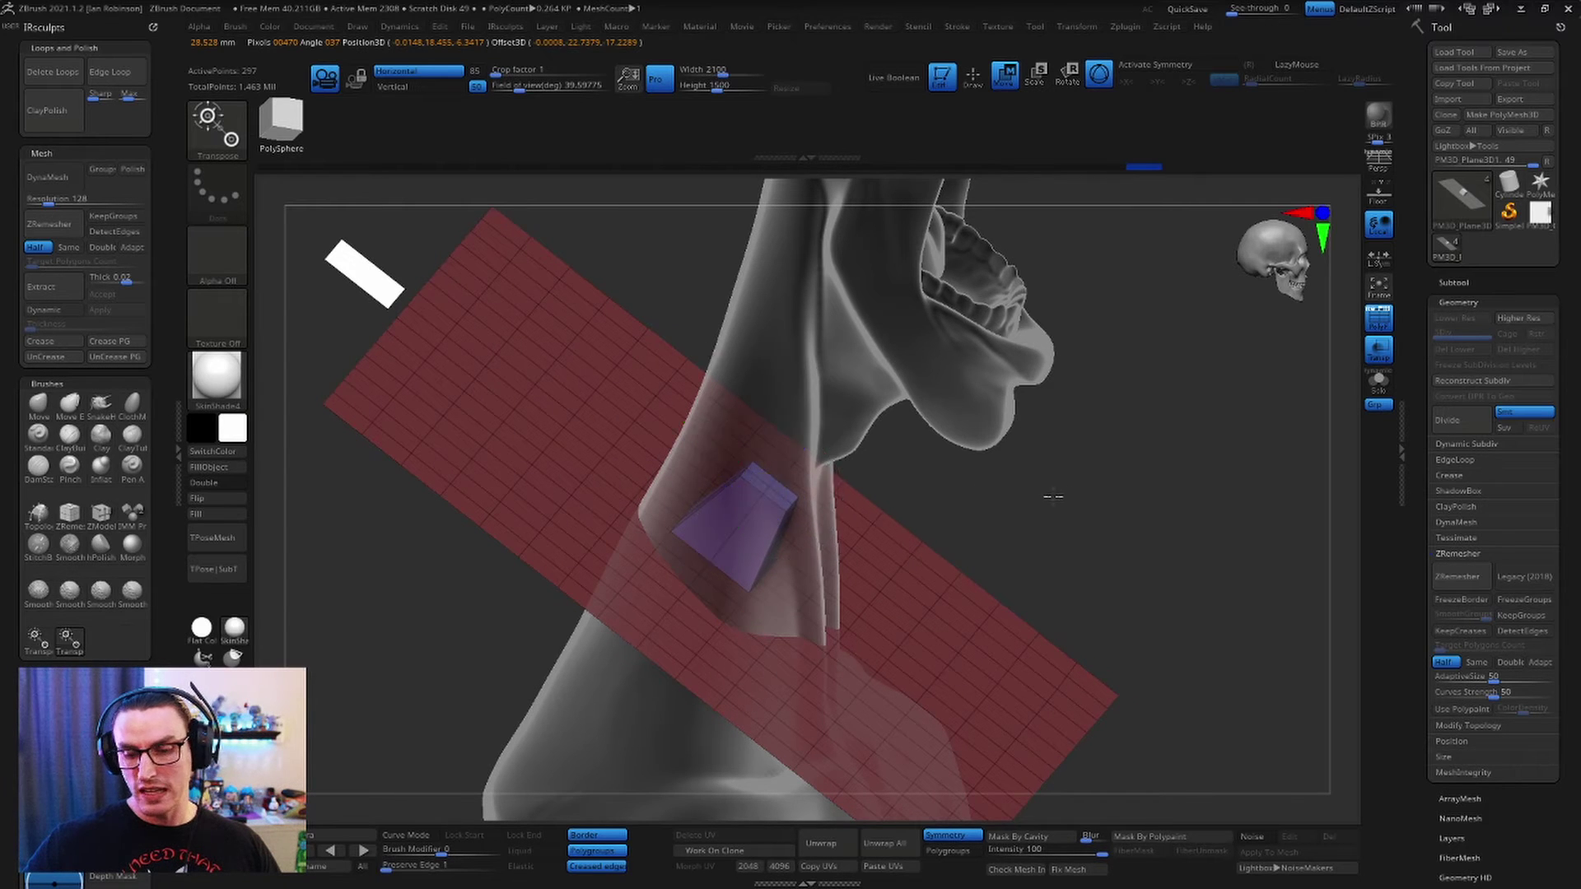
pyautogui.moveTo(1029, 510)
pyautogui.mouseDown()
pyautogui.moveTo(988, 461)
pyautogui.moveTo(1067, 495)
pyautogui.moveTo(1028, 487)
pyautogui.mouseUp()
pyautogui.press('q')
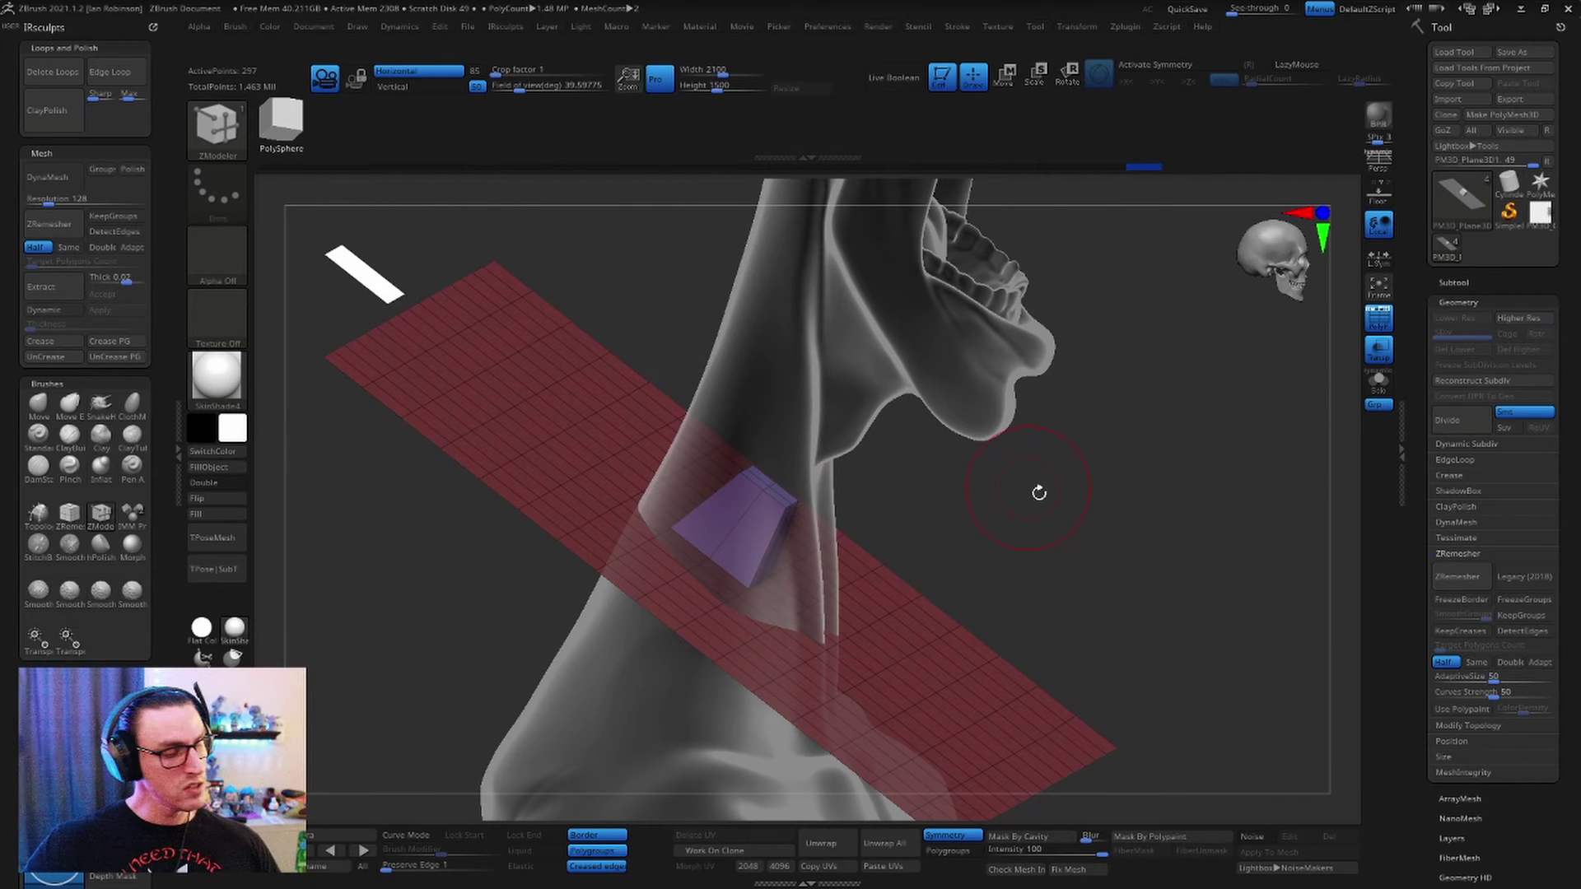
# Clear the mask and Solo the cutting plane with its key block.
pyautogui.keyDown('ctrl'); pyautogui.click(1194, 550); pyautogui.keyUp('ctrl')
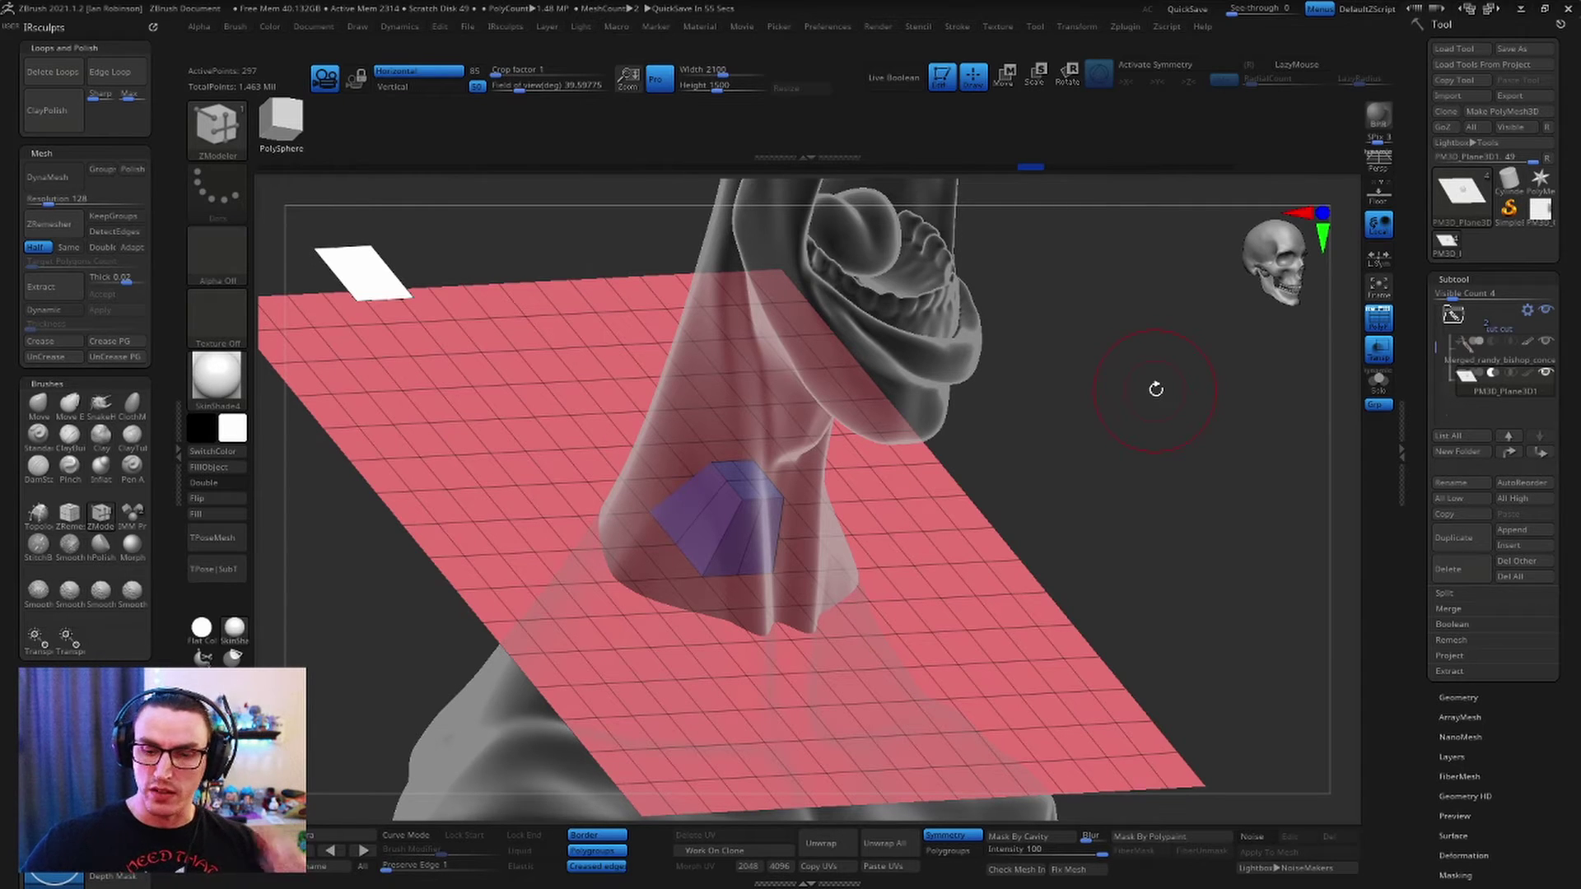
pyautogui.moveTo(1072, 445); pyautogui.dragTo(1119, 462)
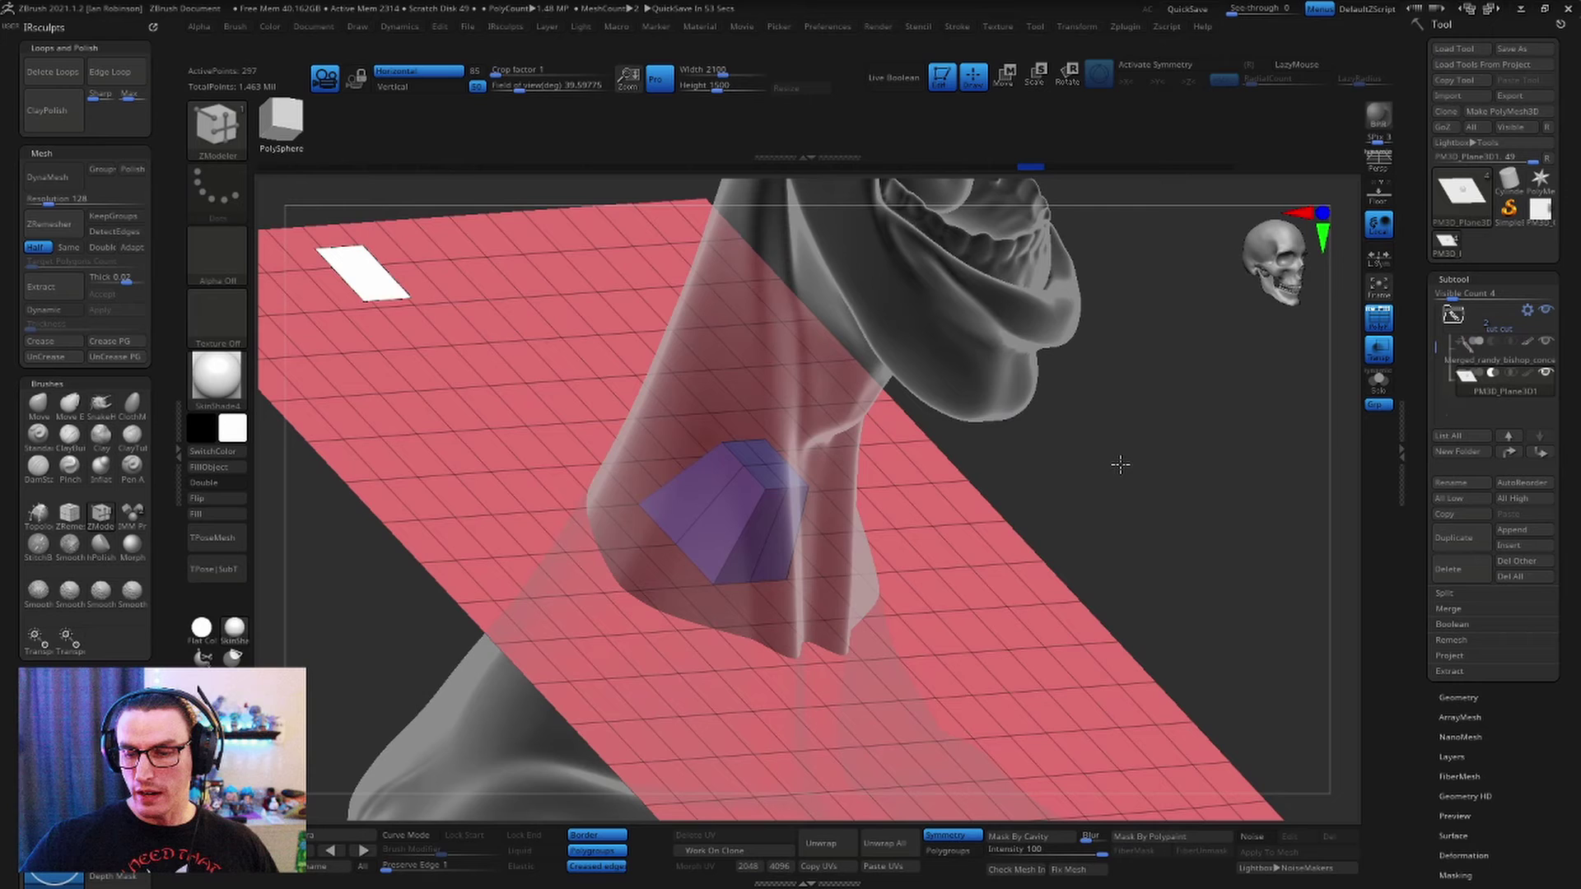
pyautogui.click(1378, 381)
pyautogui.moveTo(1222, 451); pyautogui.dragTo(1184, 470)
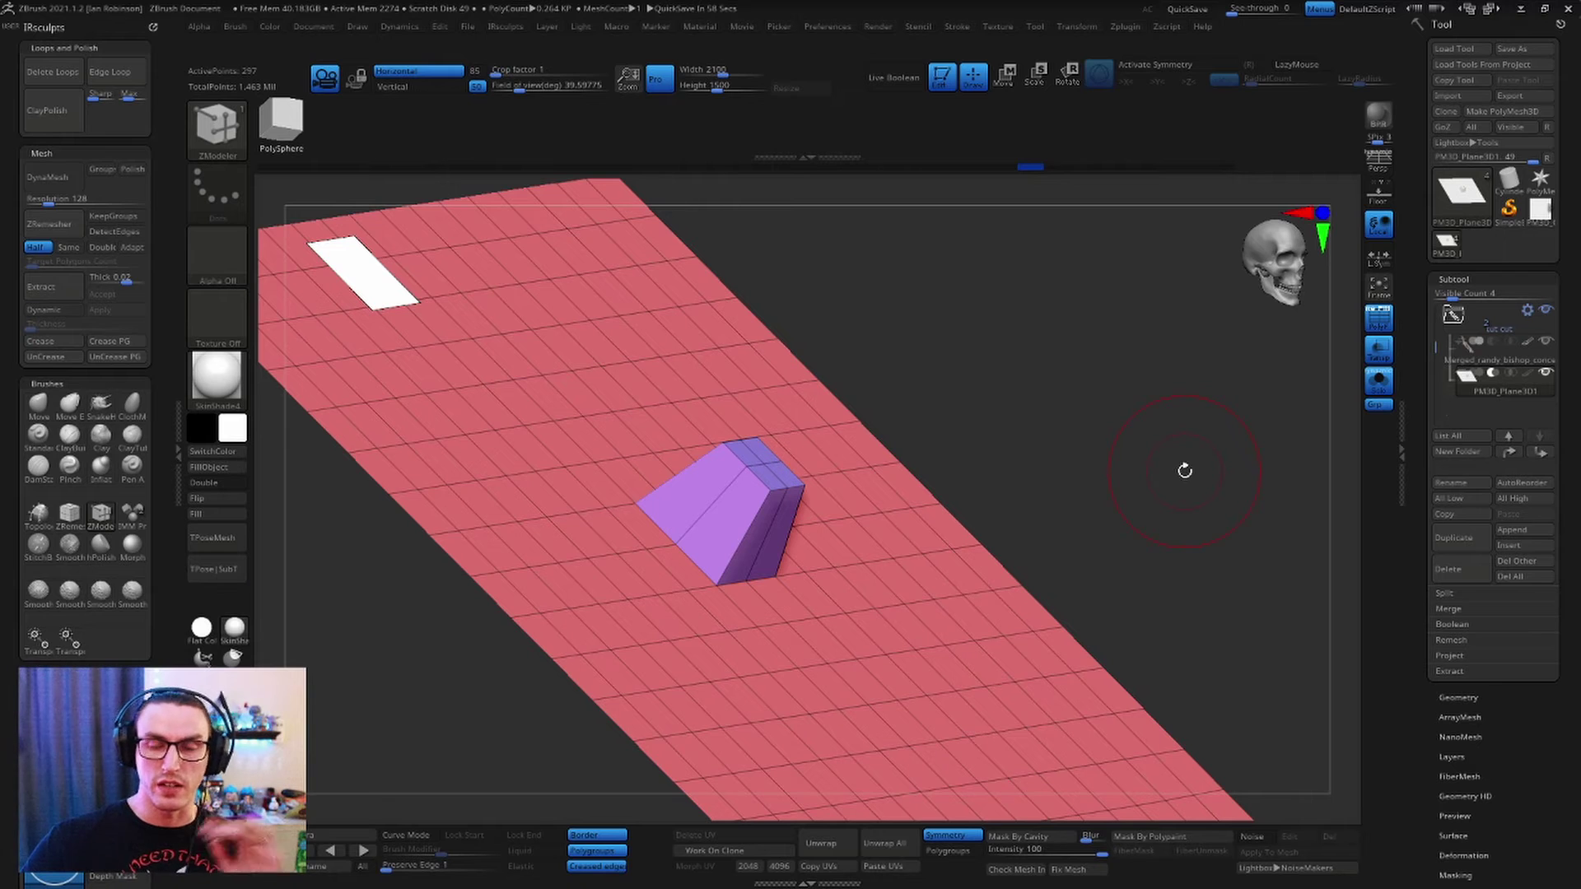
pyautogui.moveTo(1127, 416); pyautogui.dragTo(329, 259)
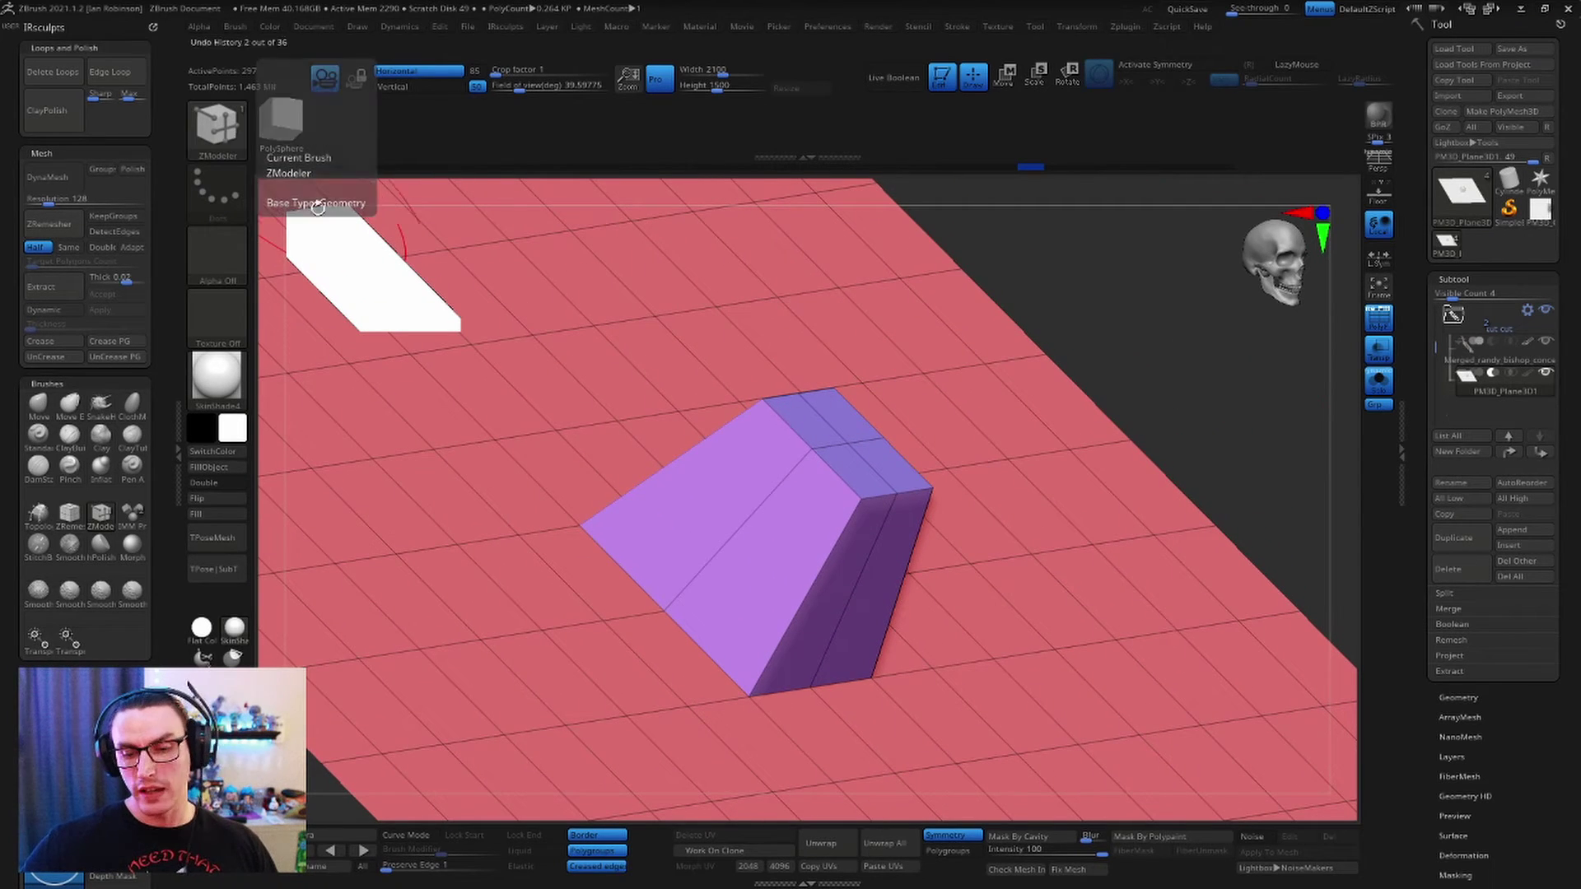
# Insert two ZModeler edge loops across the key block's sides.
pyautogui.click(784, 481)
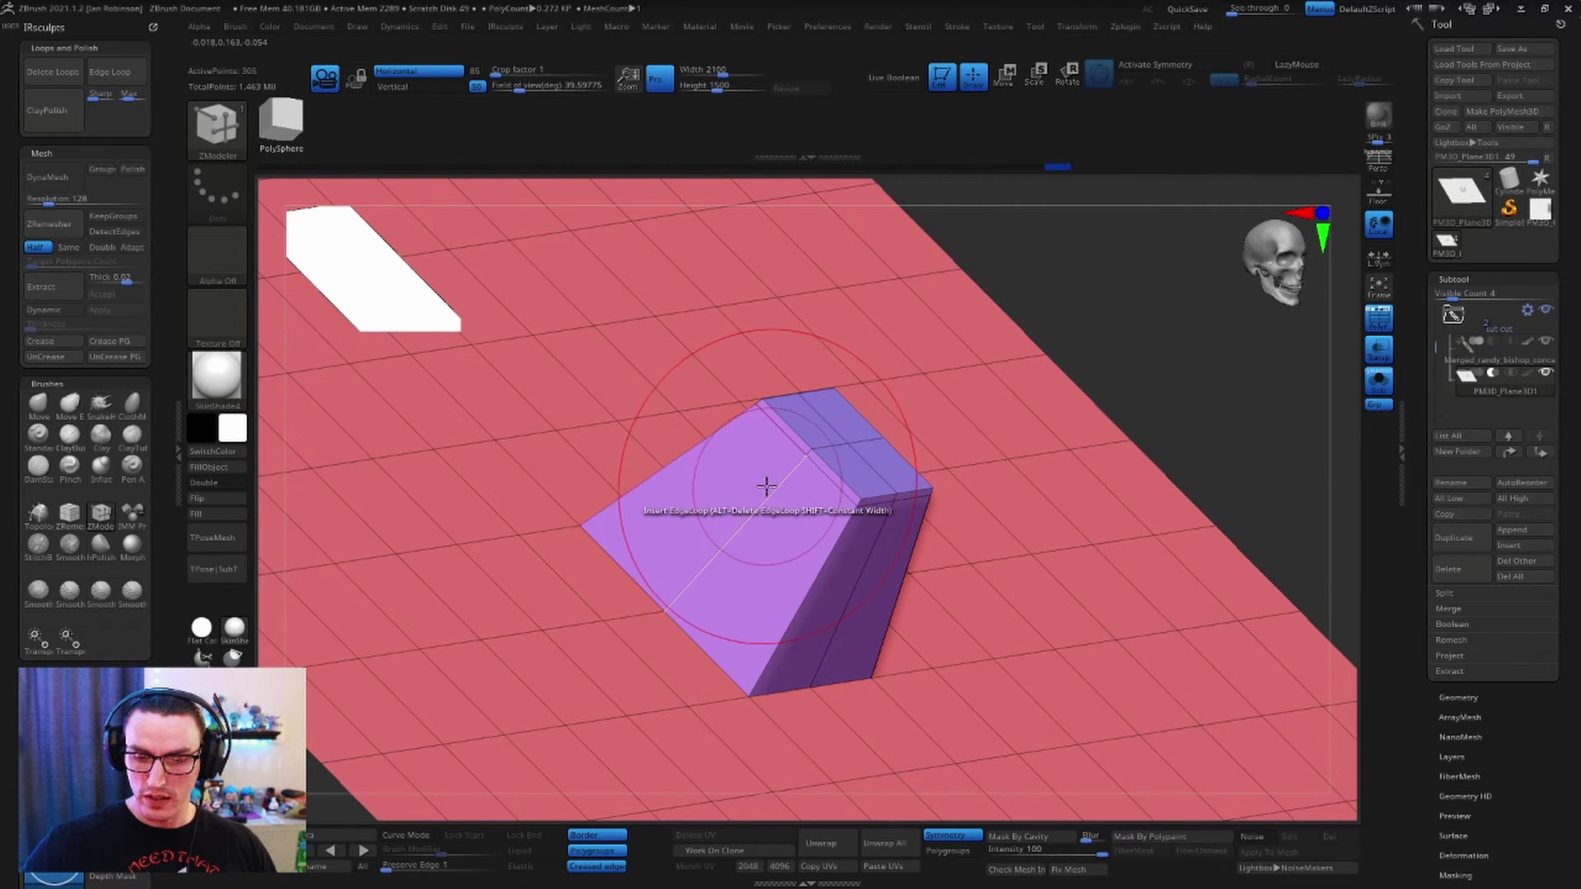
pyautogui.click(743, 522)
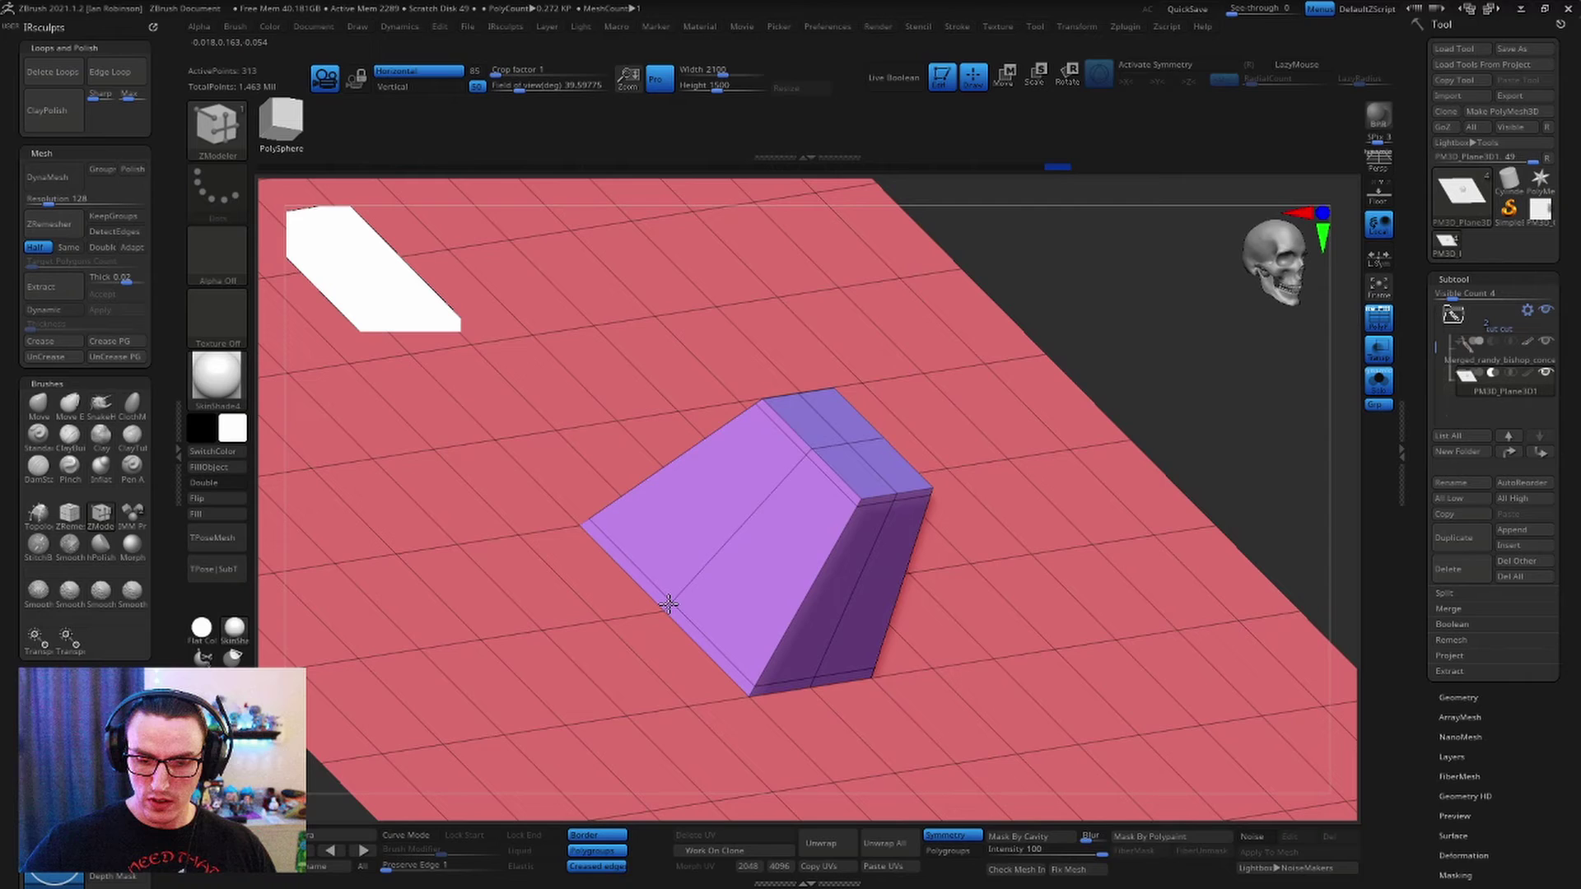
pyautogui.moveTo(1054, 437)
pyautogui.mouseDown()
pyautogui.moveTo(1164, 381)
pyautogui.moveTo(864, 416)
pyautogui.mouseUp()
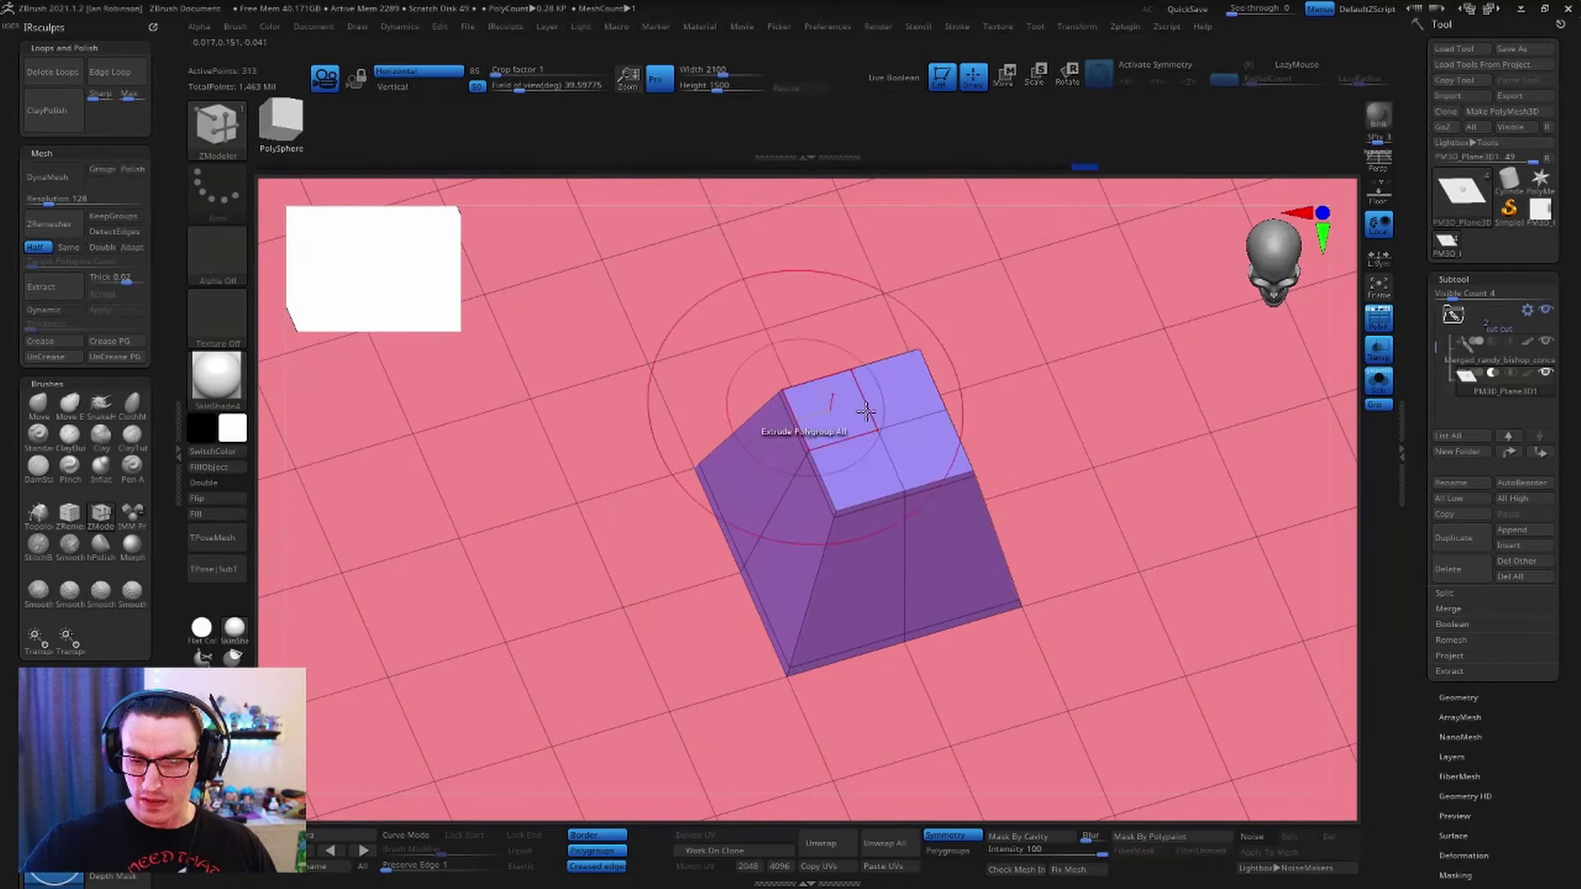
# Add several more edge loops around the block's top face and sides.
pyautogui.click(913, 415)
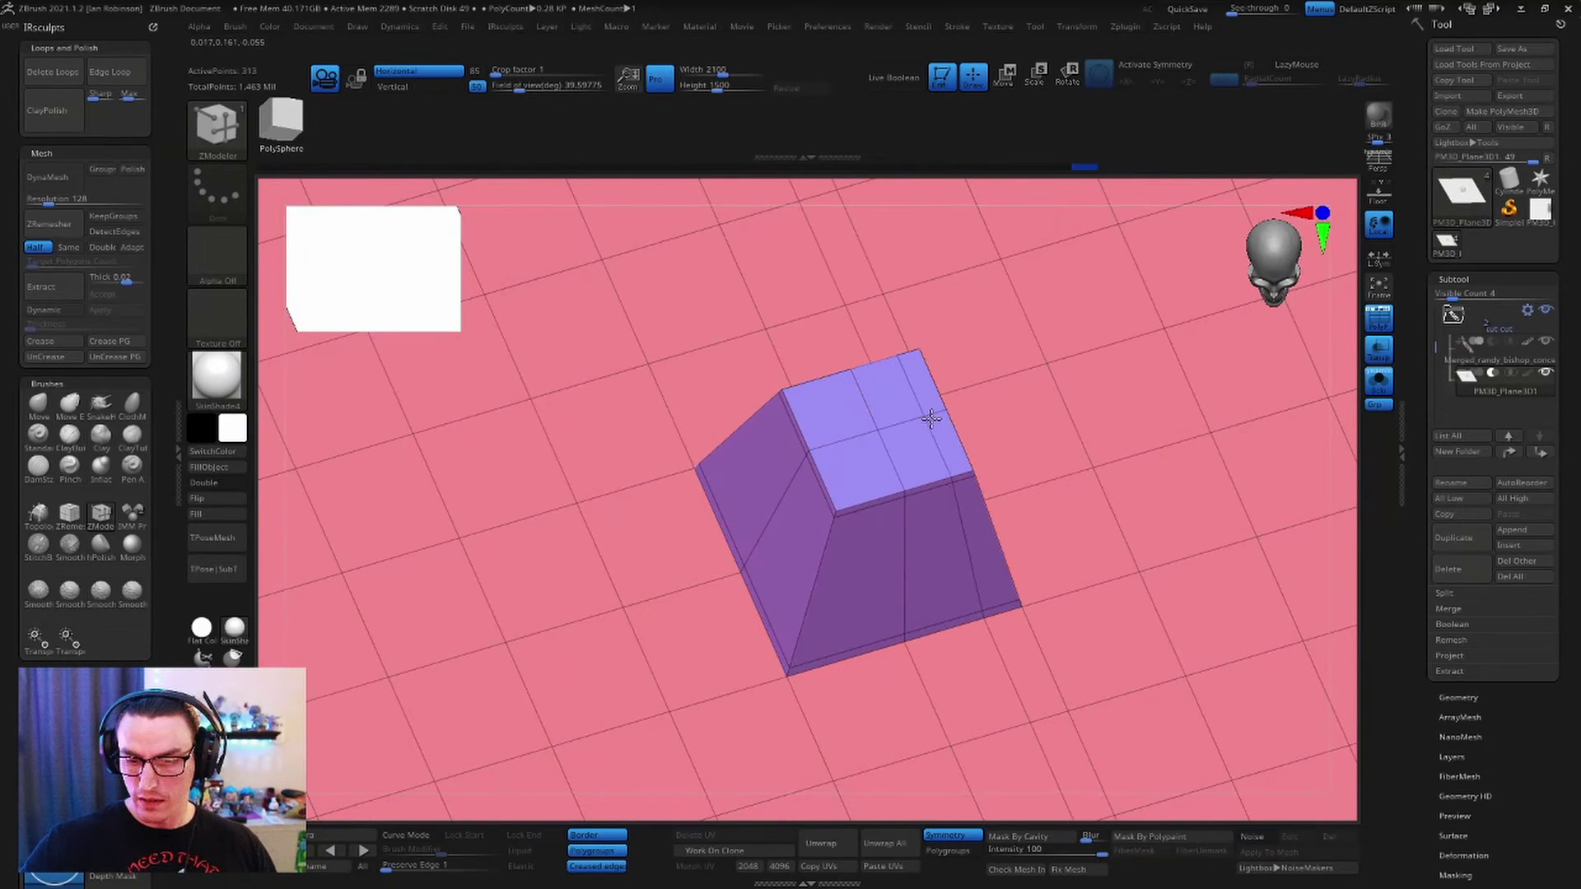
pyautogui.click(834, 444)
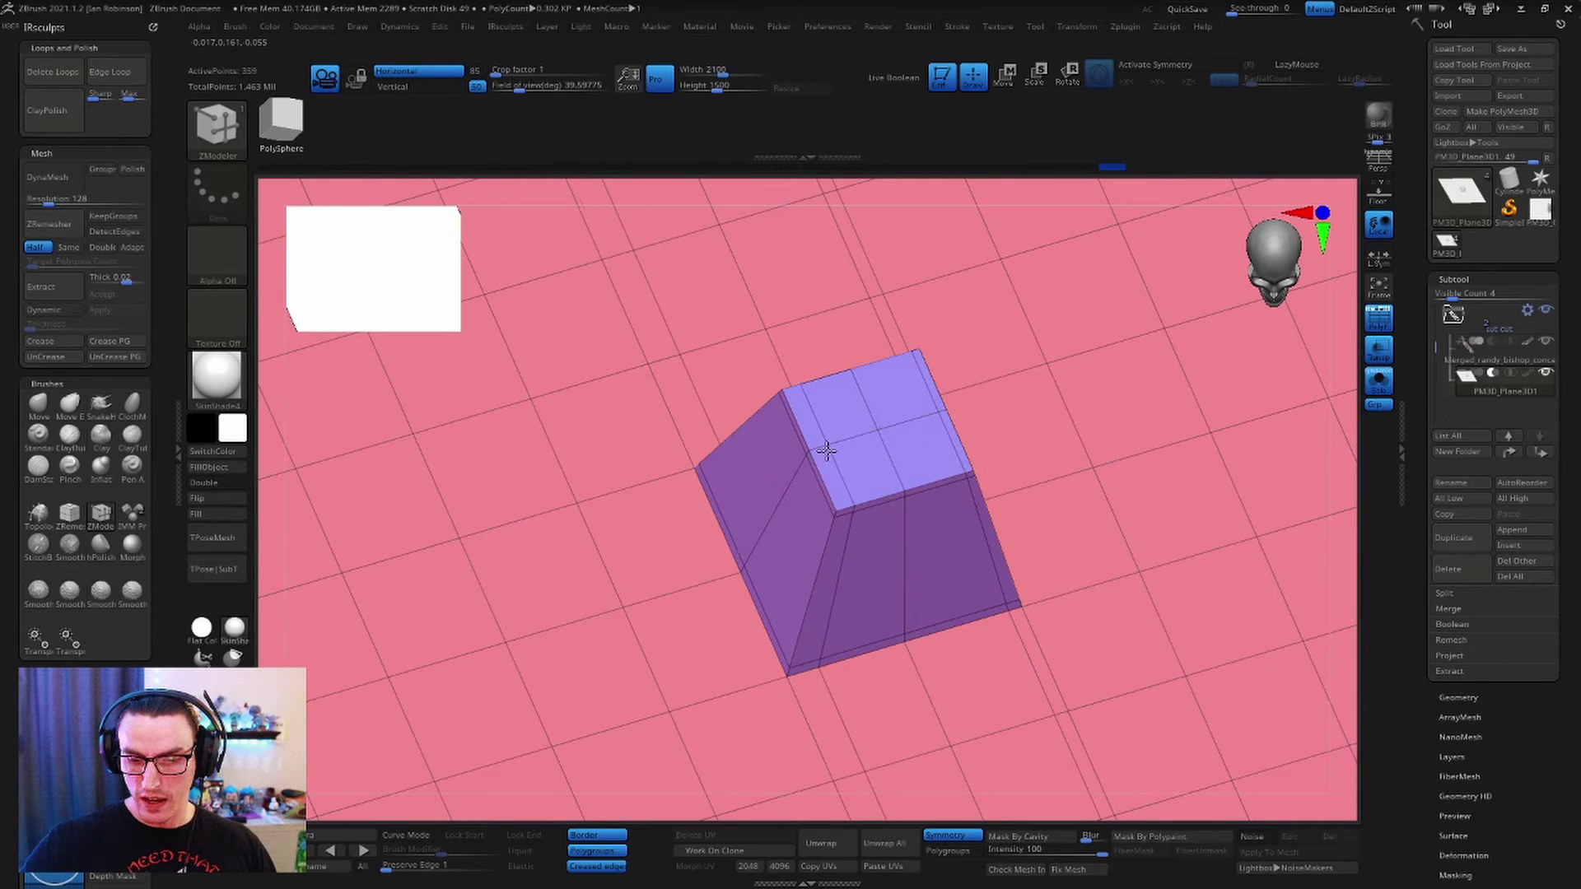
pyautogui.click(899, 477)
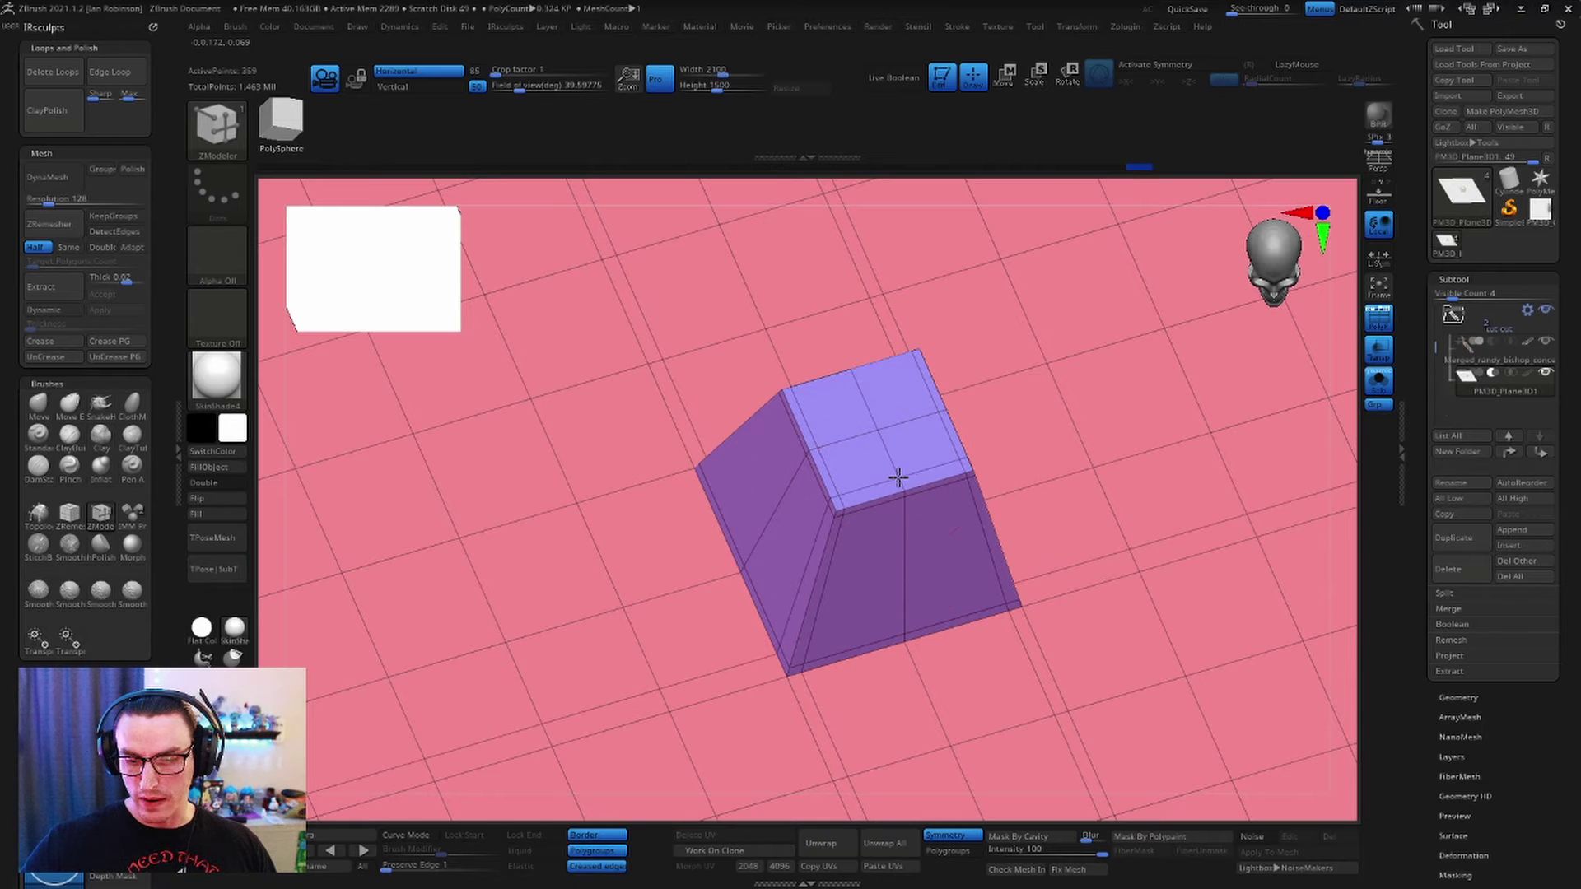
pyautogui.click(866, 403)
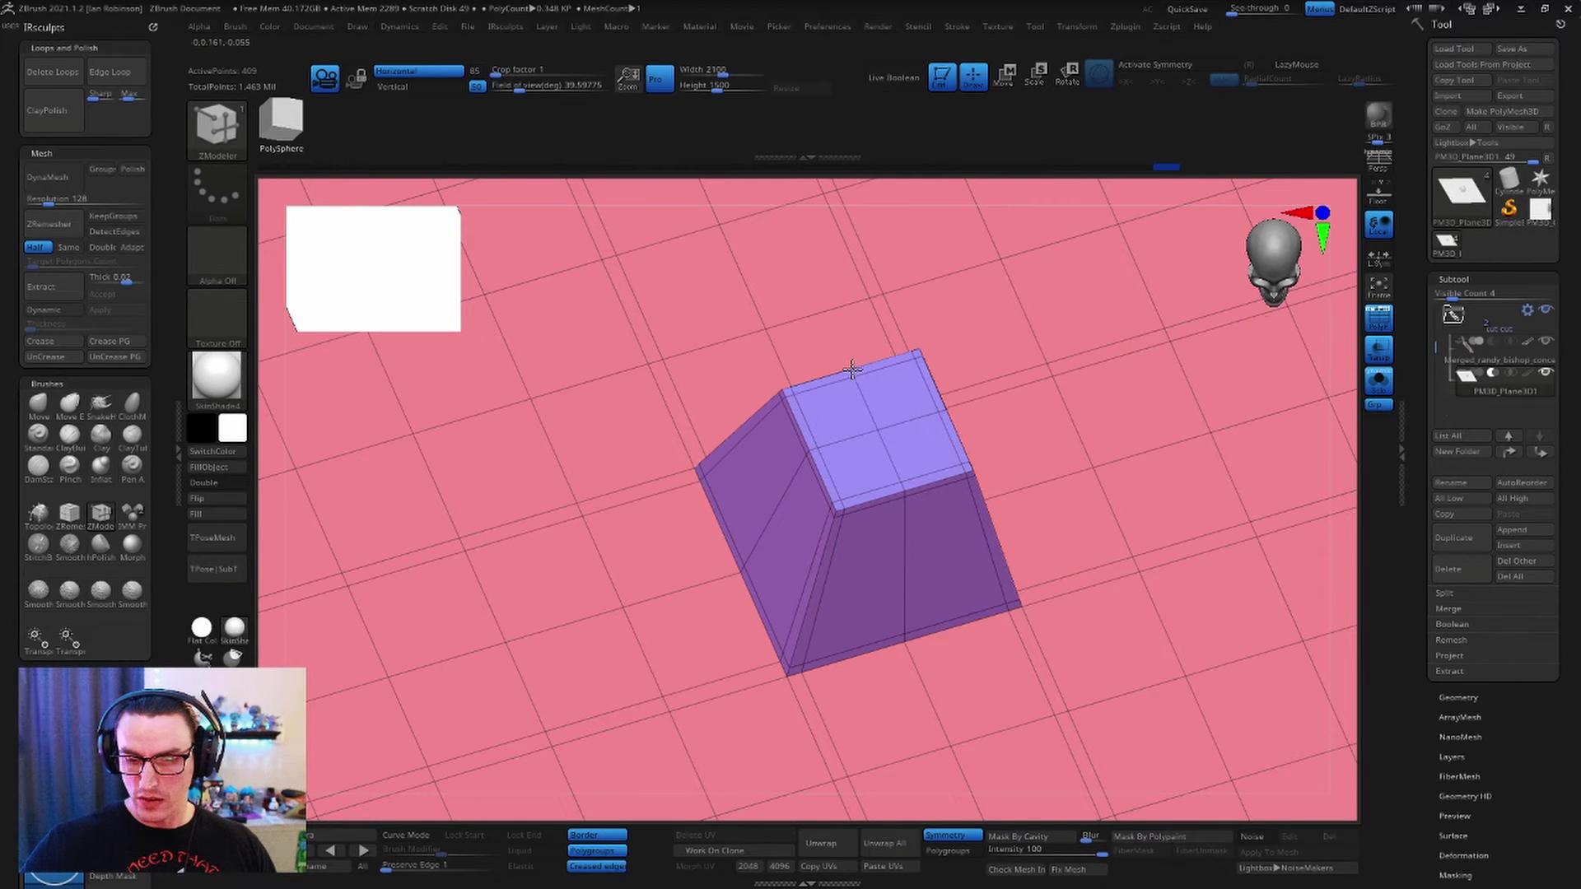
pyautogui.click(673, 476)
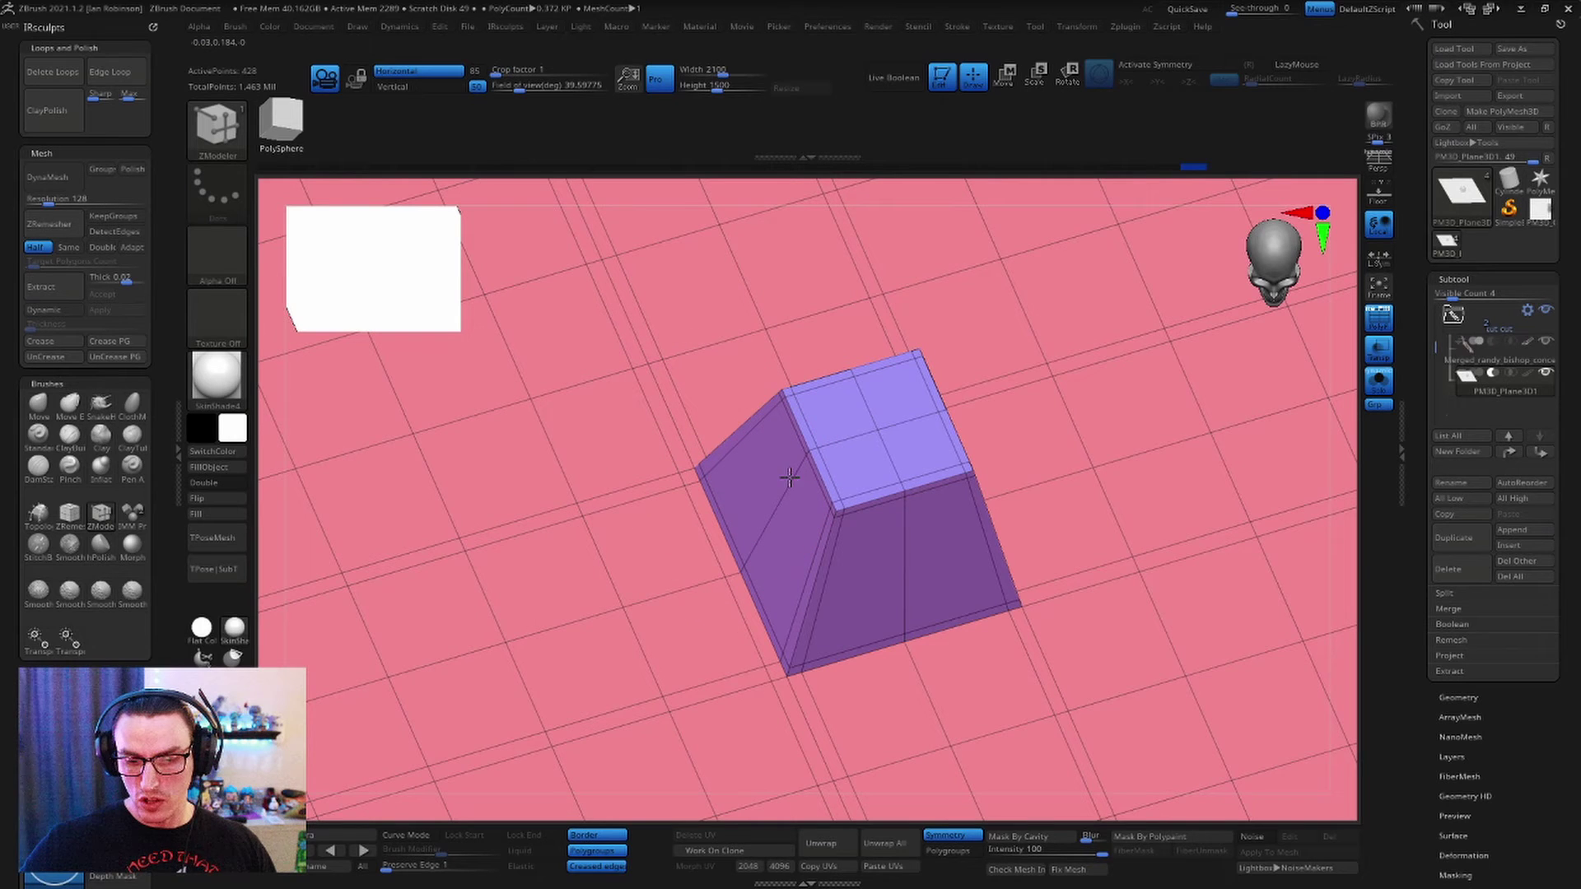
pyautogui.click(965, 403)
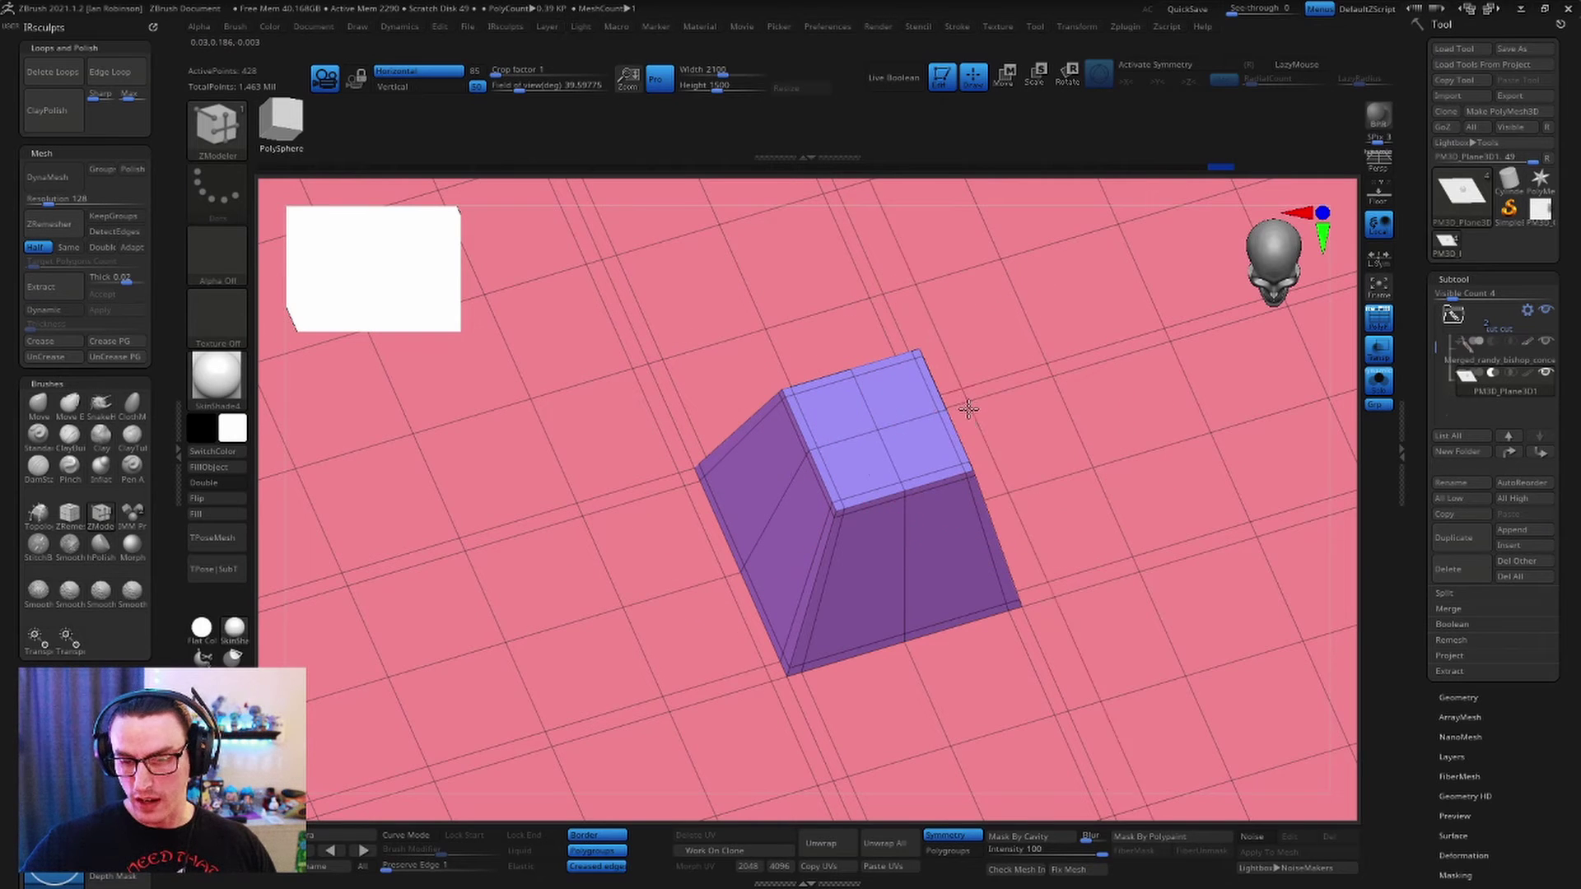
pyautogui.click(943, 341)
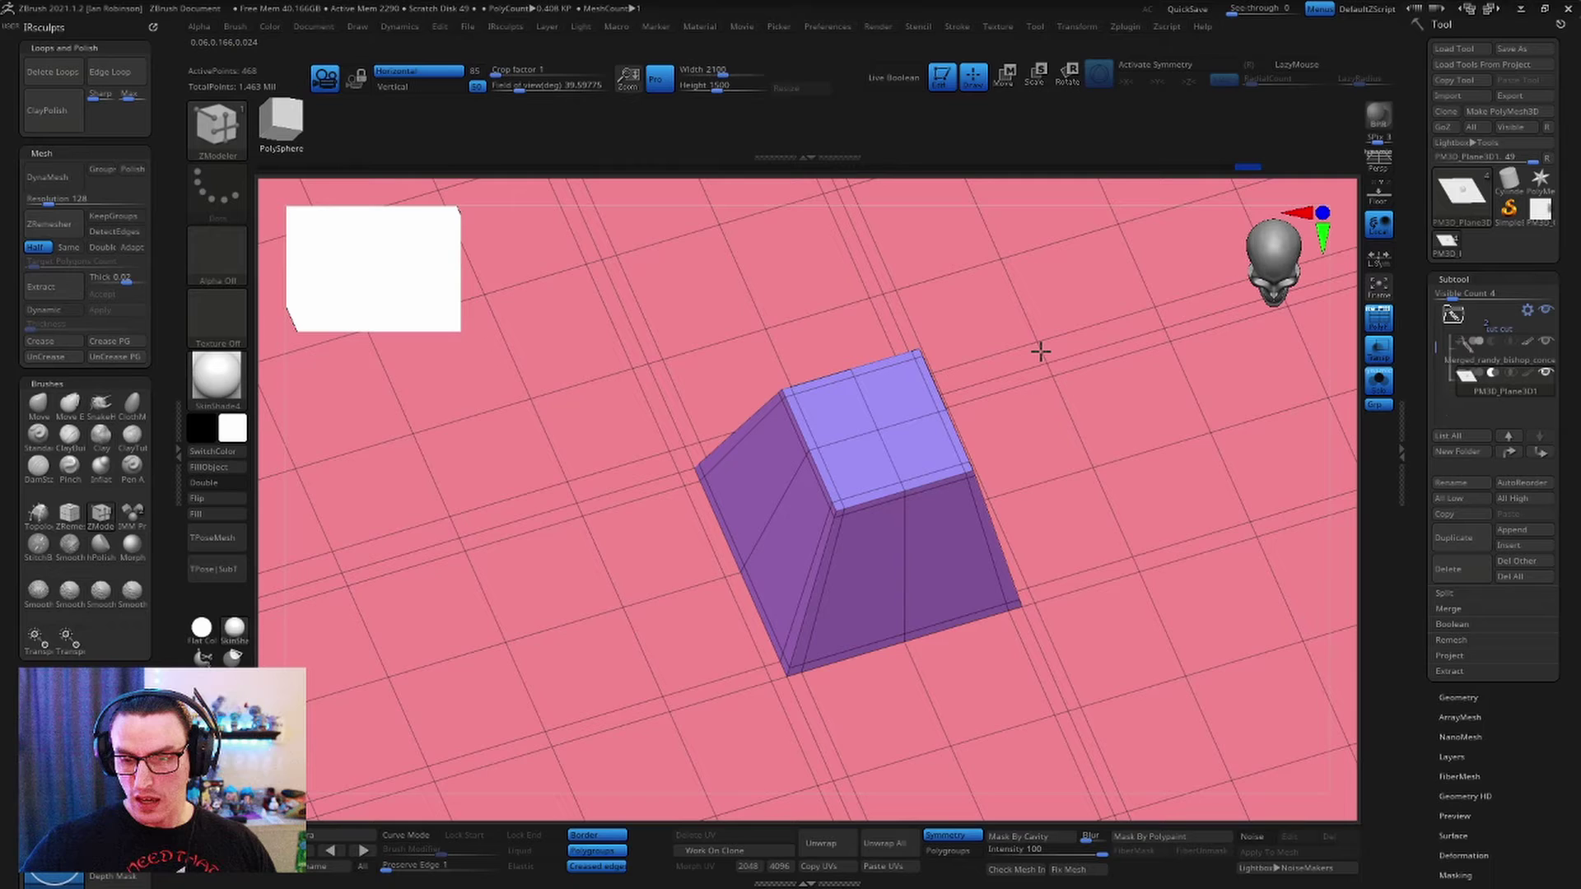
pyautogui.click(1148, 619)
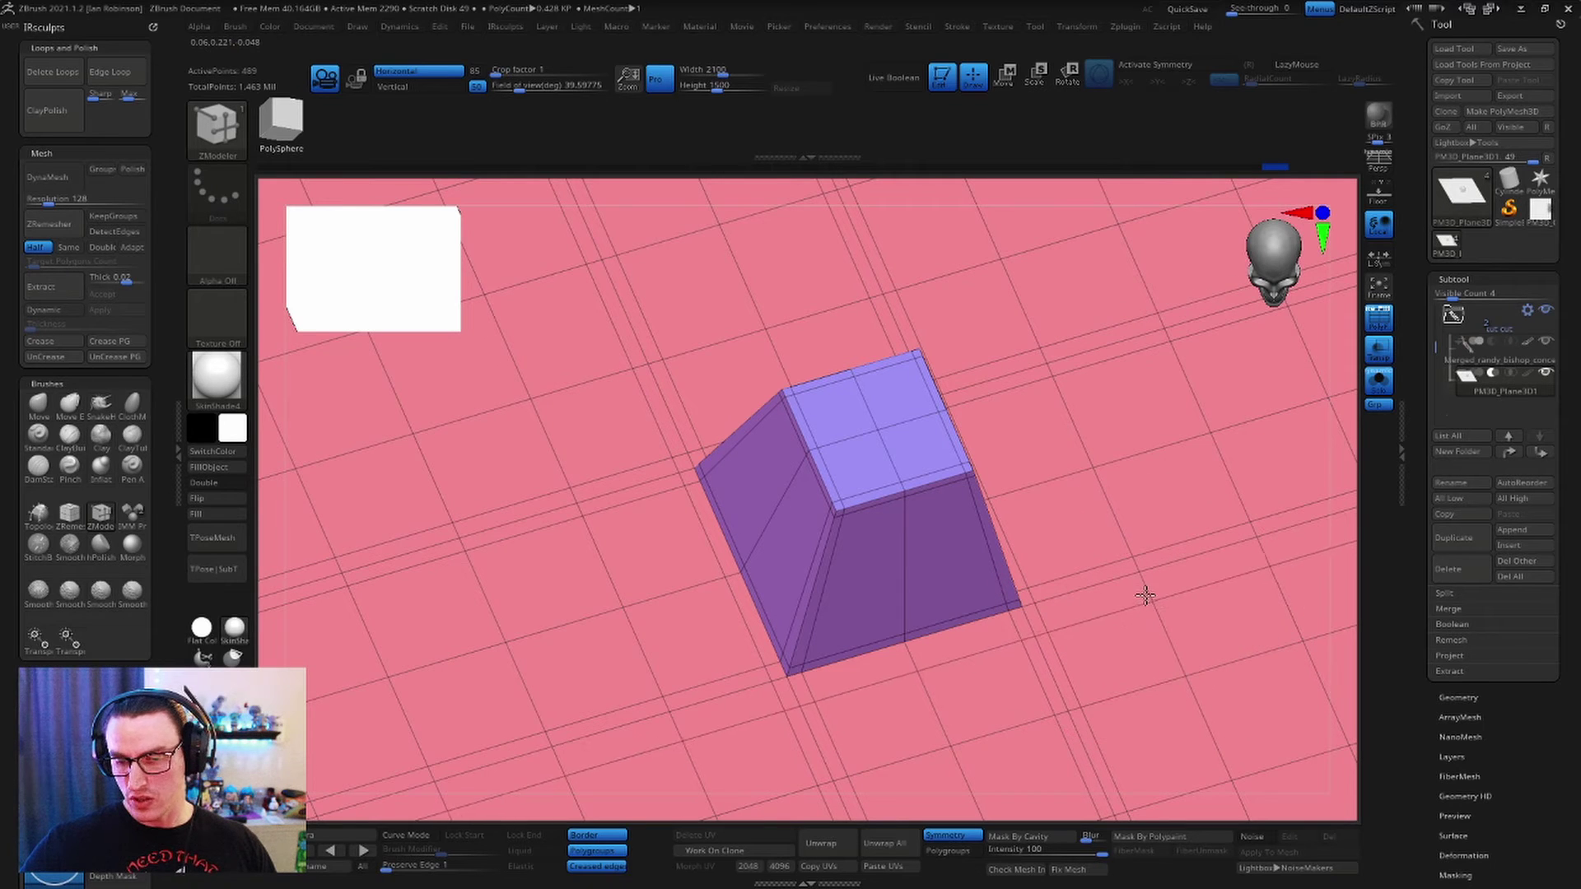
# Enable Dynamic Subdiv with D, turn off PolyF, and switch on Double-sided rendering.
pyautogui.moveTo(1326, 487); pyautogui.dragTo(1077, 471)
pyautogui.press('d')
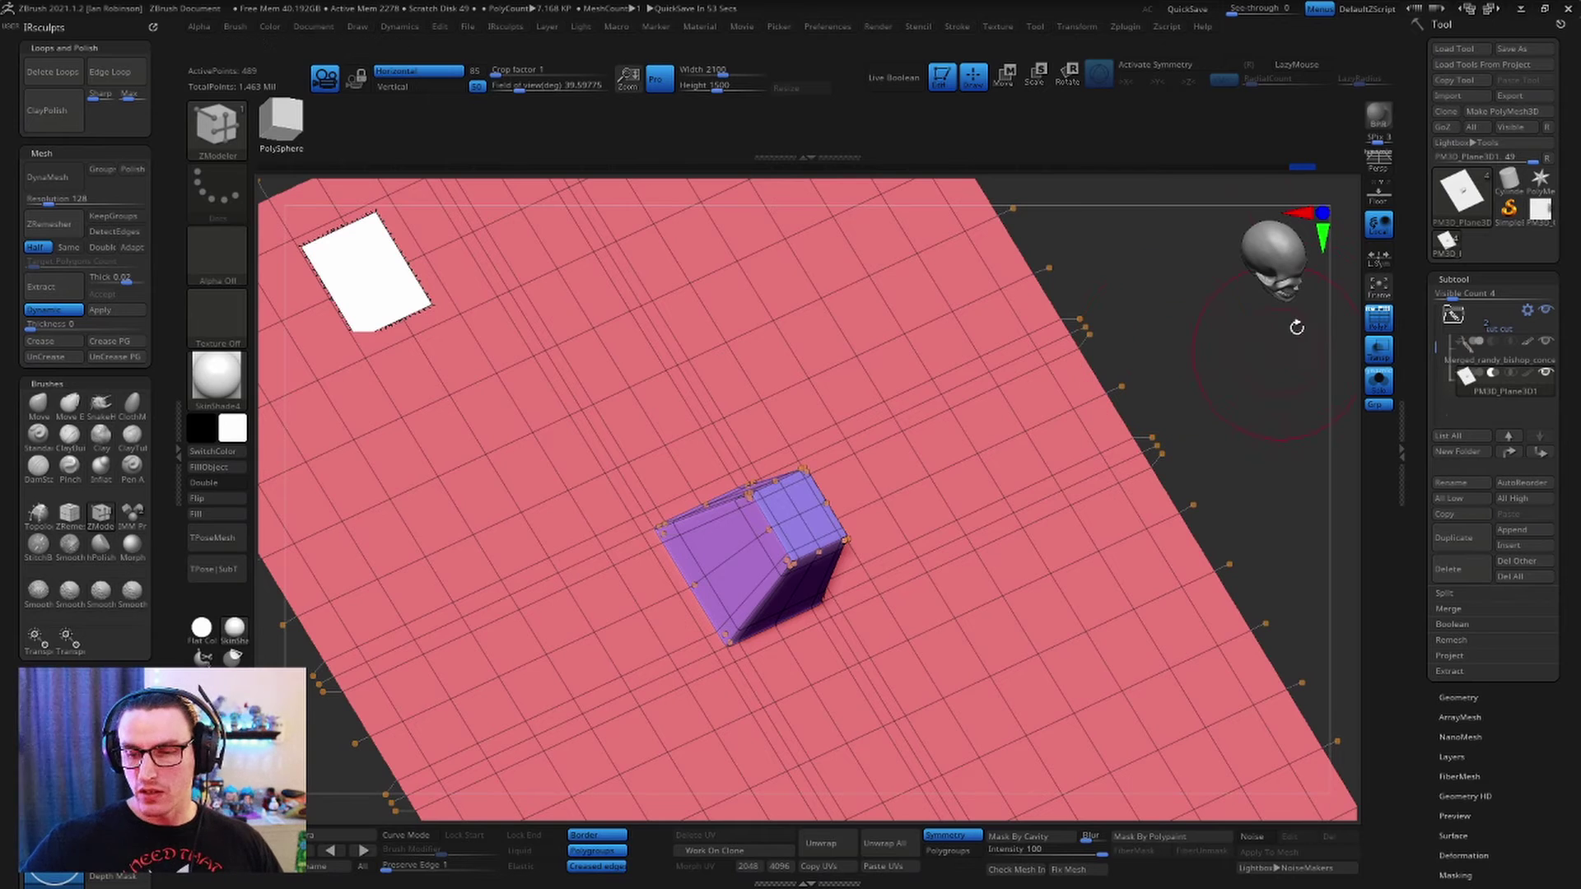
pyautogui.moveTo(1296, 327); pyautogui.dragTo(1214, 395)
pyautogui.click(1381, 324)
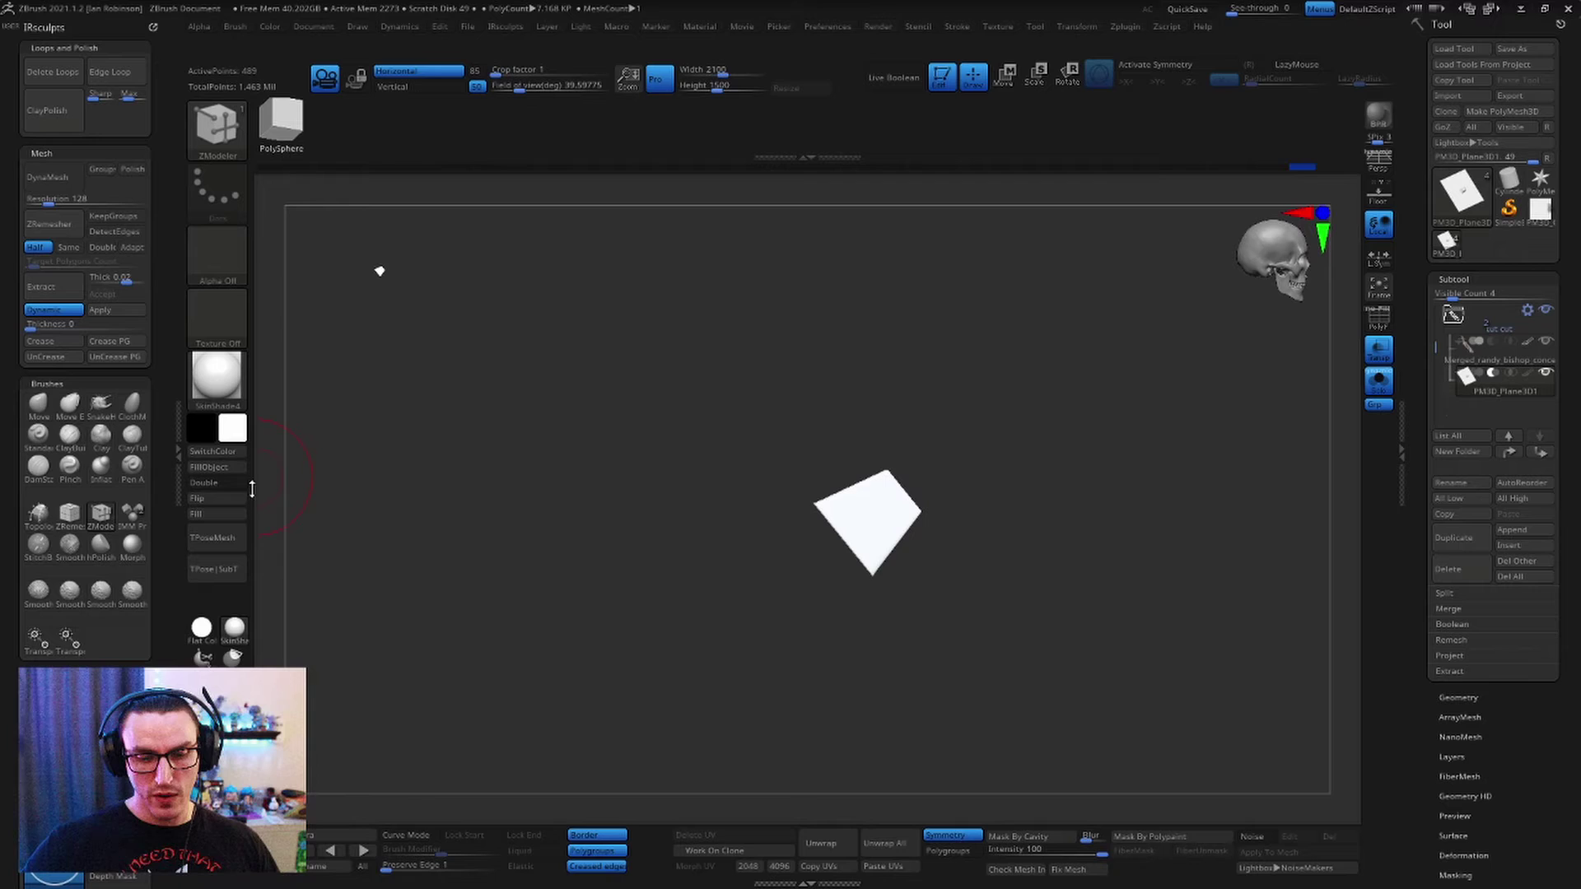
pyautogui.click(215, 483)
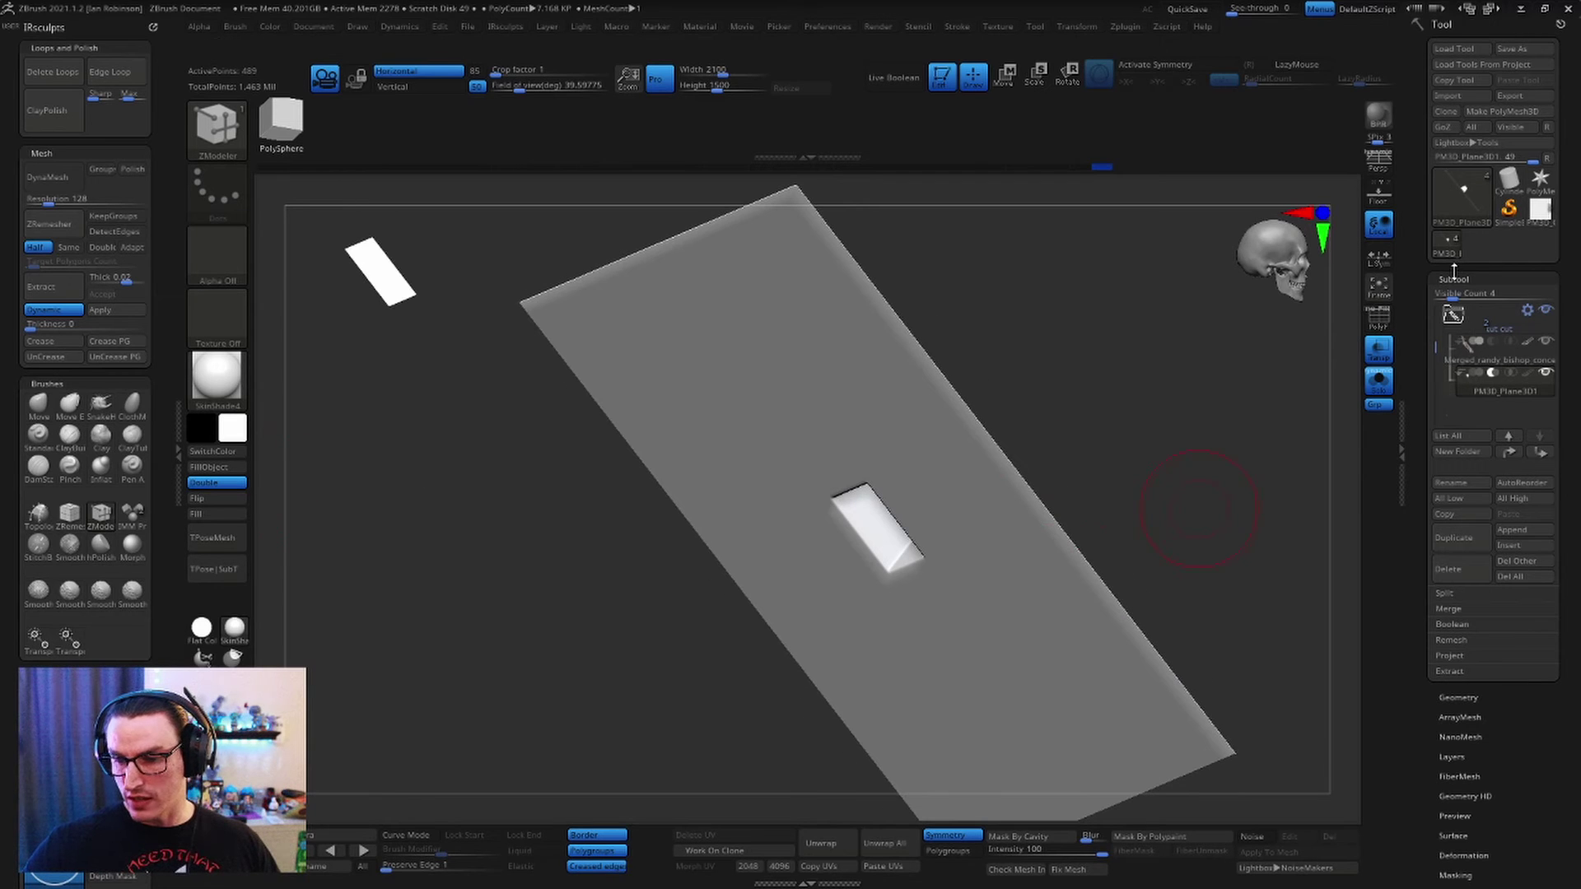
# In Tool > Display Properties, toggle Double off and on, then inspect the plane and block.
pyautogui.click(1454, 277)
pyautogui.click(1473, 694)
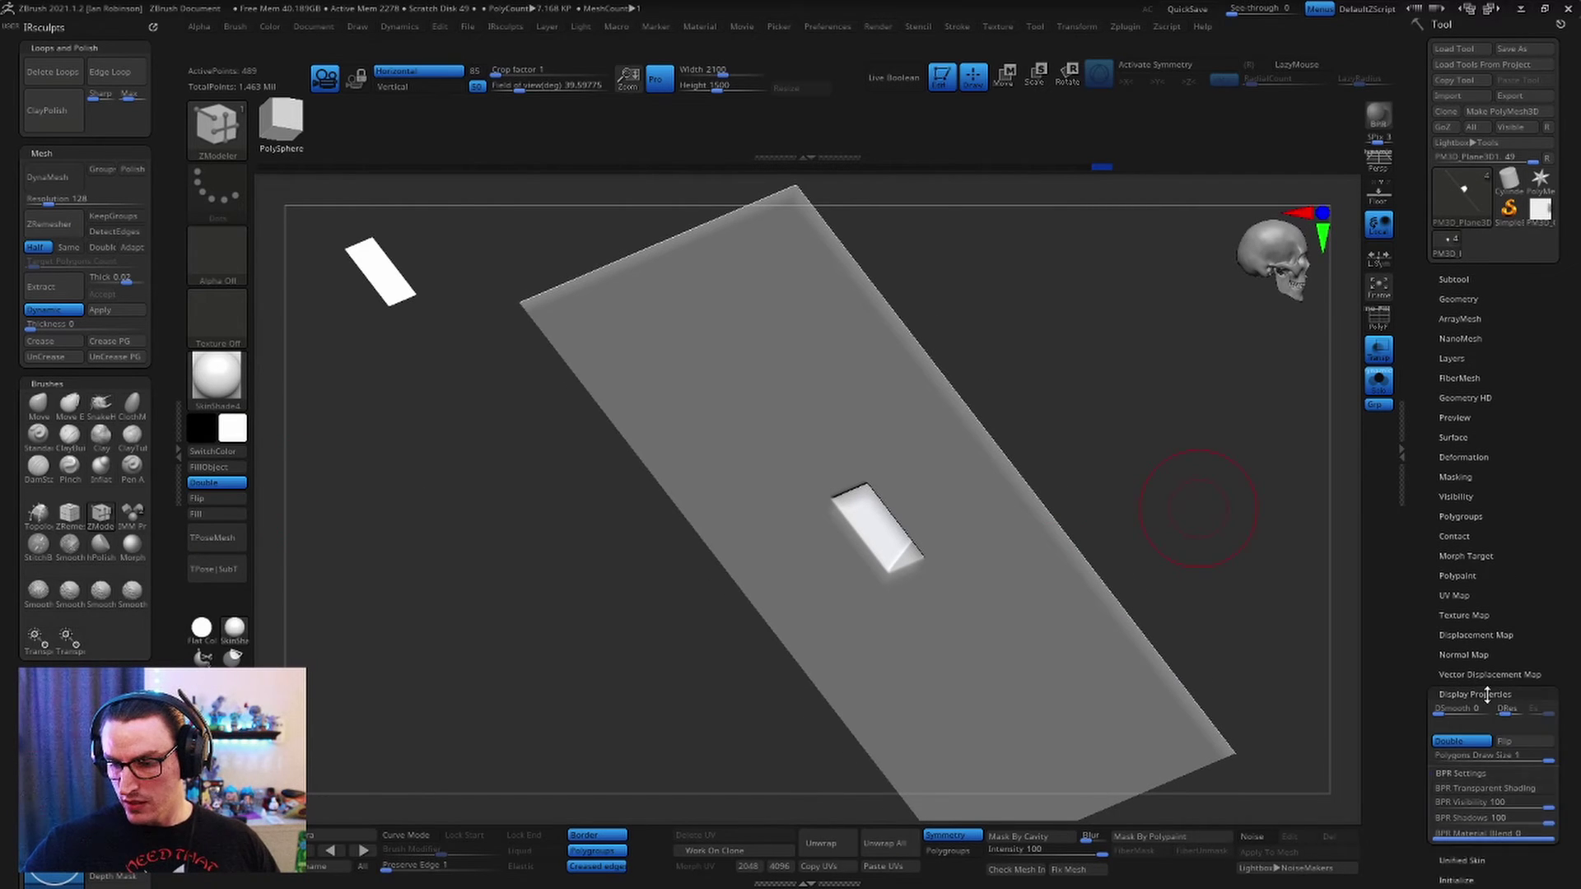
pyautogui.scroll(-3, 1577, 723)
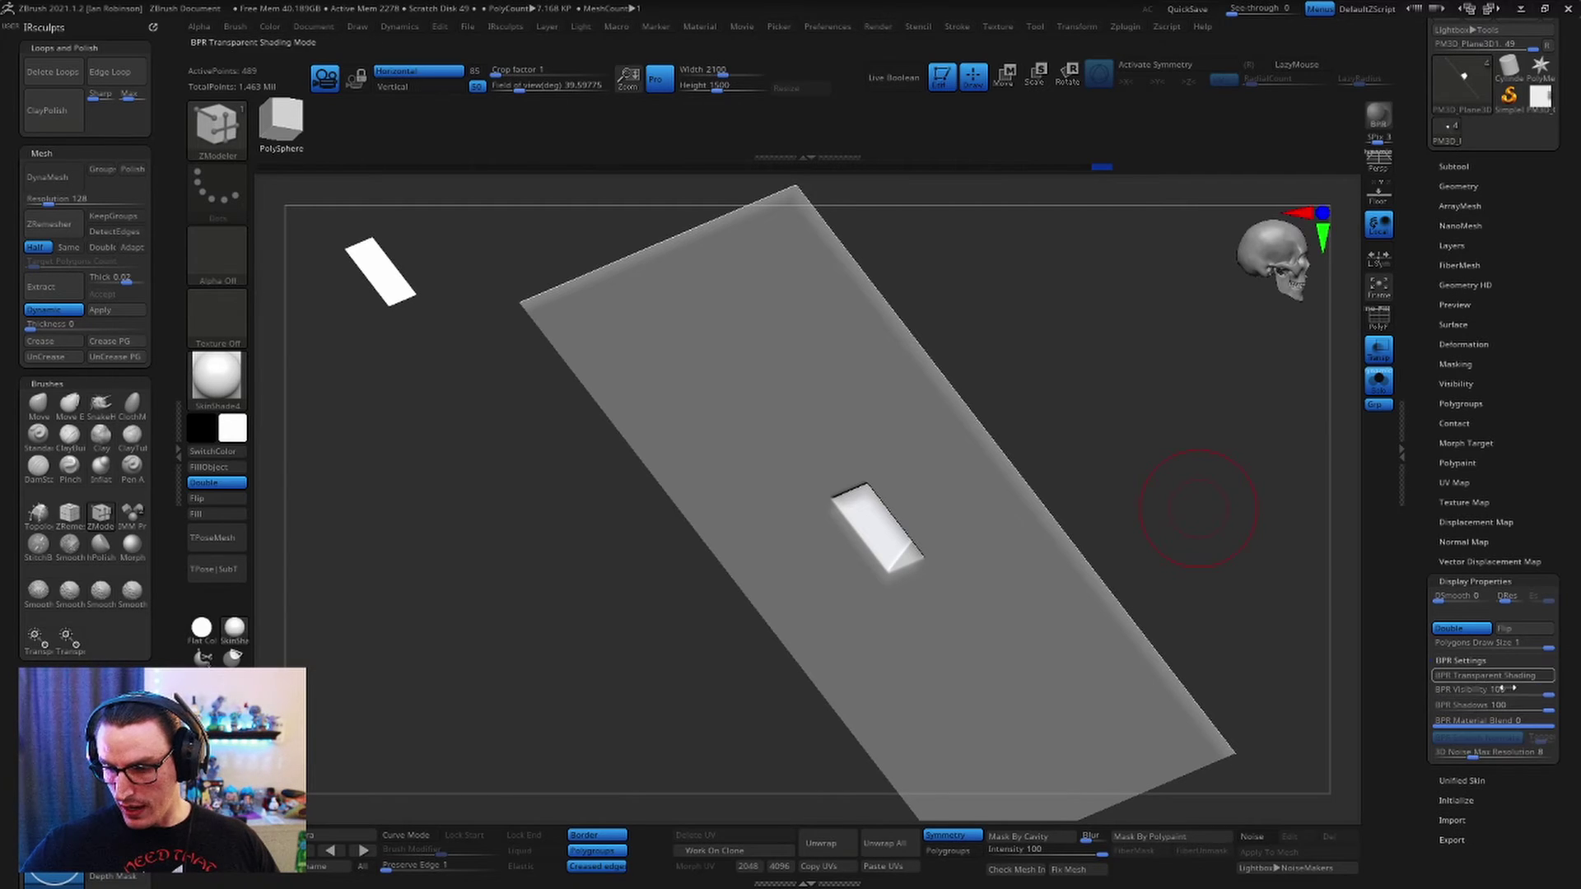
pyautogui.click(1482, 629)
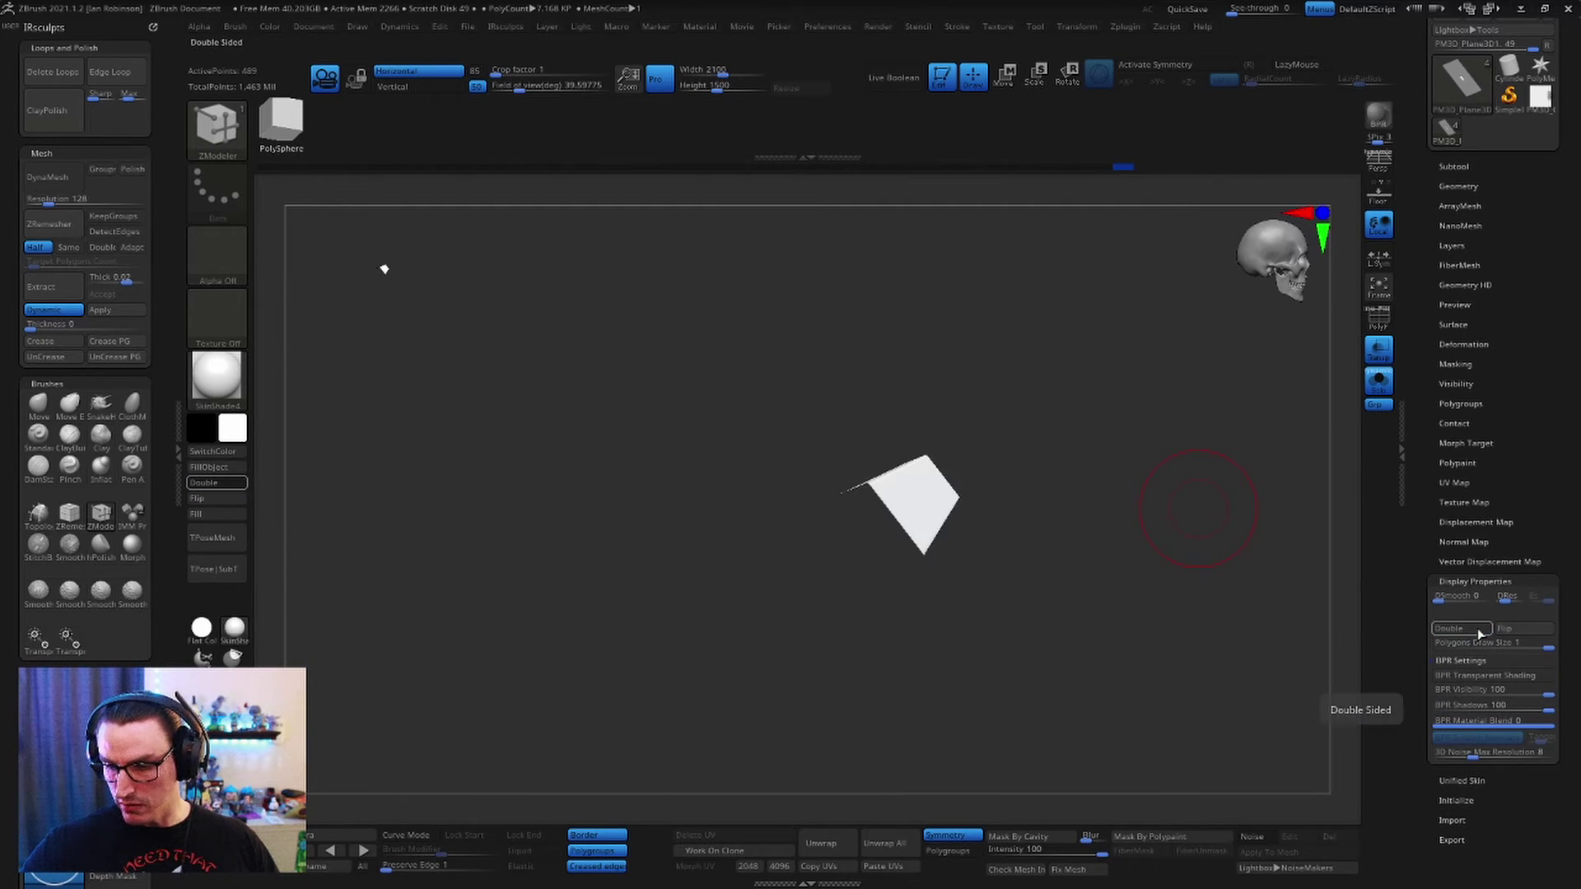
pyautogui.click(1481, 629)
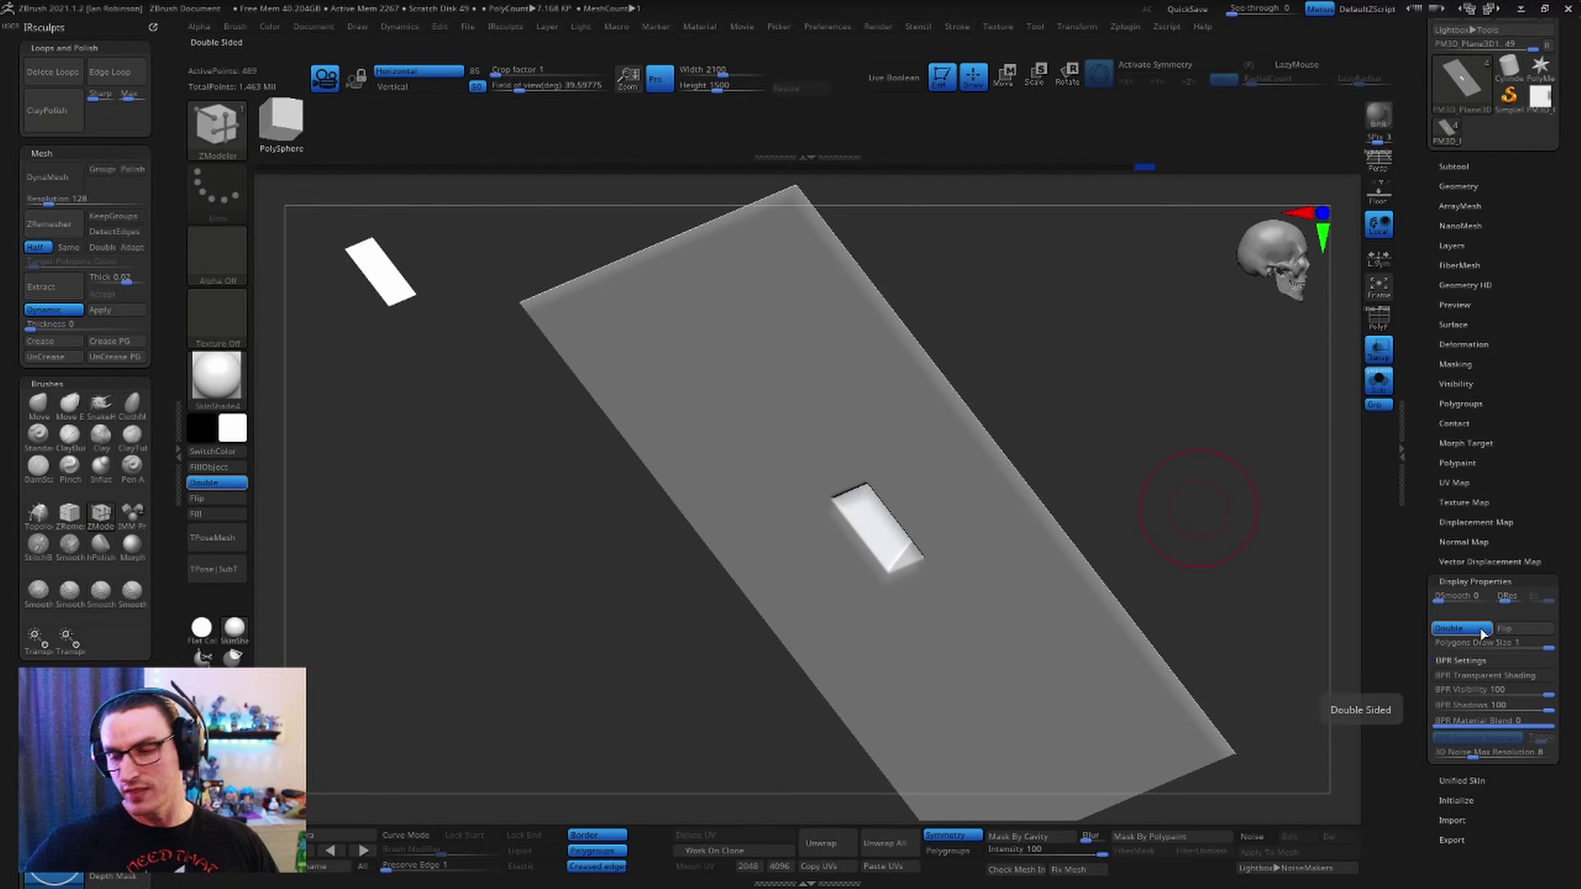
pyautogui.click(1481, 629)
pyautogui.click(1481, 629)
pyautogui.moveTo(1248, 537)
pyautogui.mouseDown()
pyautogui.moveTo(1178, 568)
pyautogui.moveTo(1137, 517)
pyautogui.moveTo(1196, 448)
pyautogui.moveTo(988, 529)
pyautogui.mouseUp()
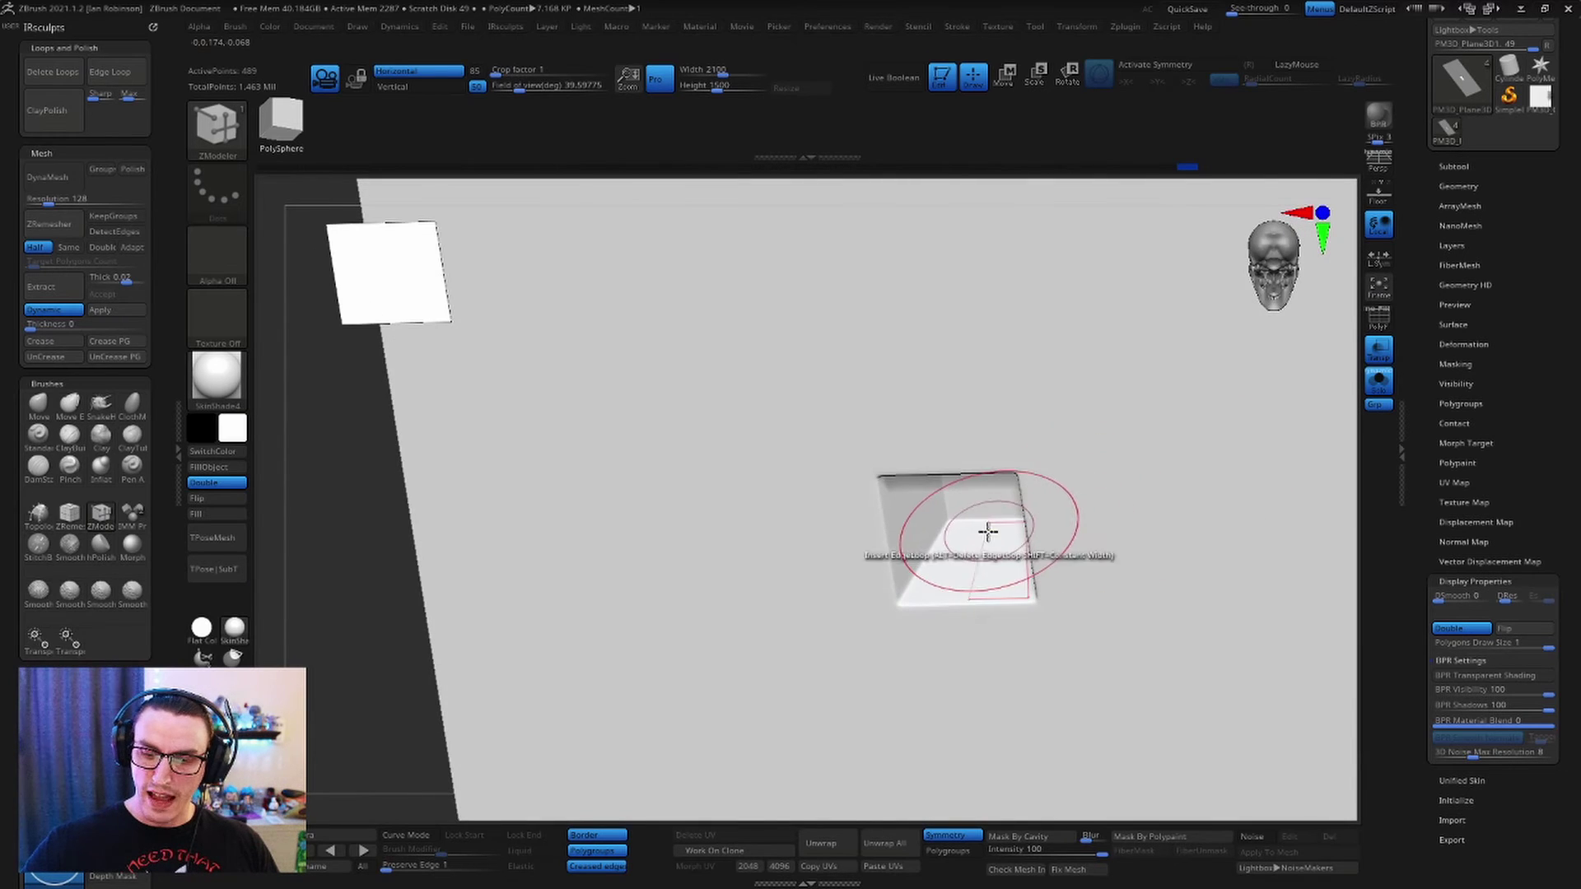
pyautogui.moveTo(1312, 452); pyautogui.dragTo(1175, 484)
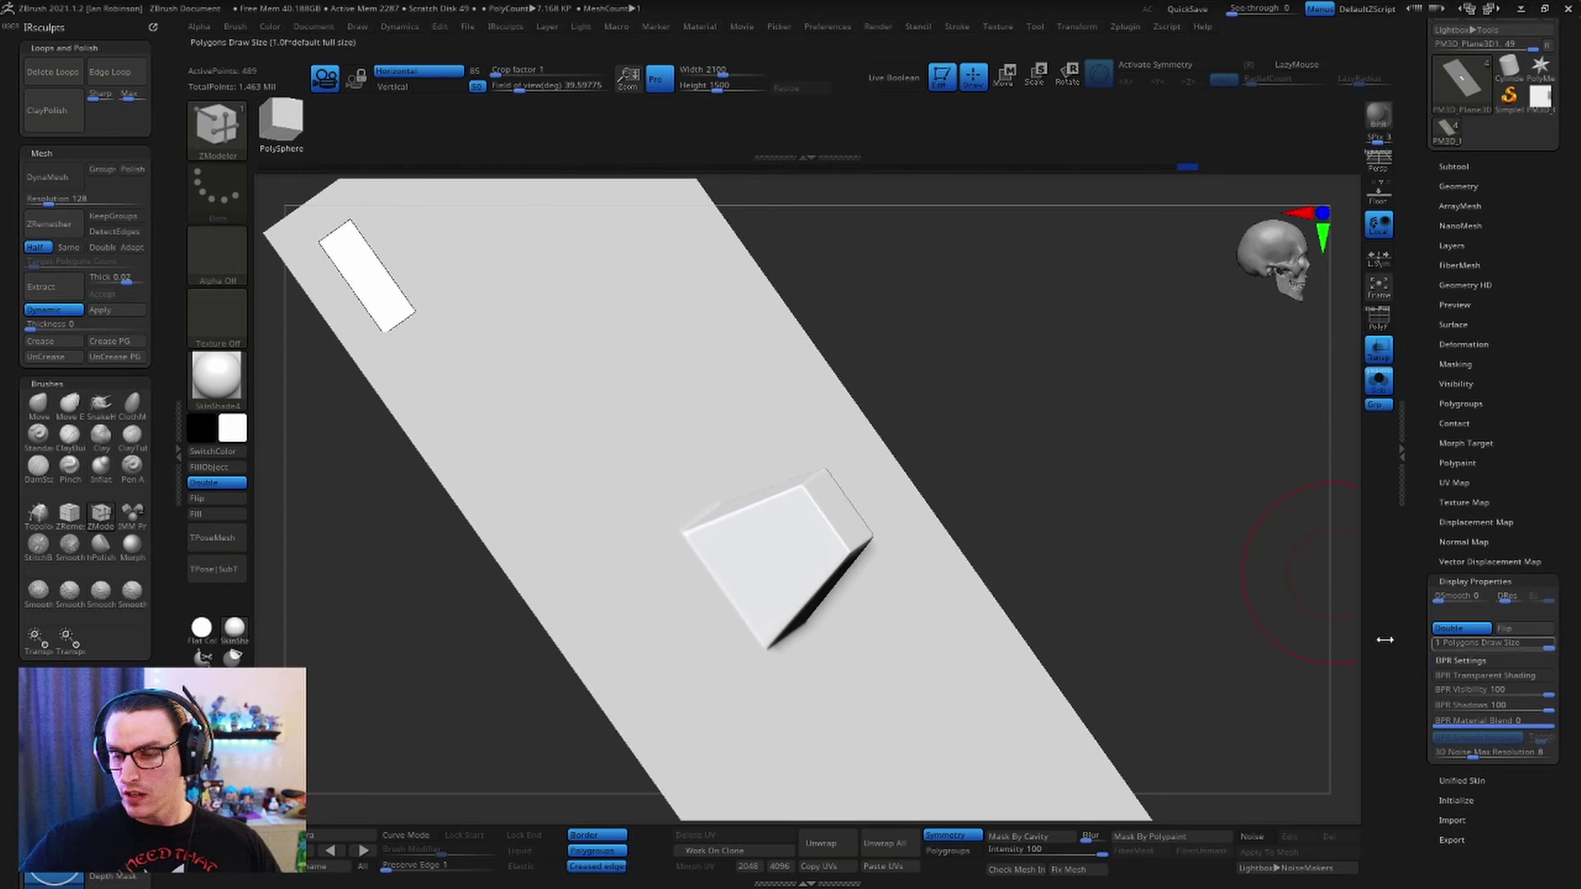
pyautogui.moveTo(1156, 543); pyautogui.dragTo(1111, 445)
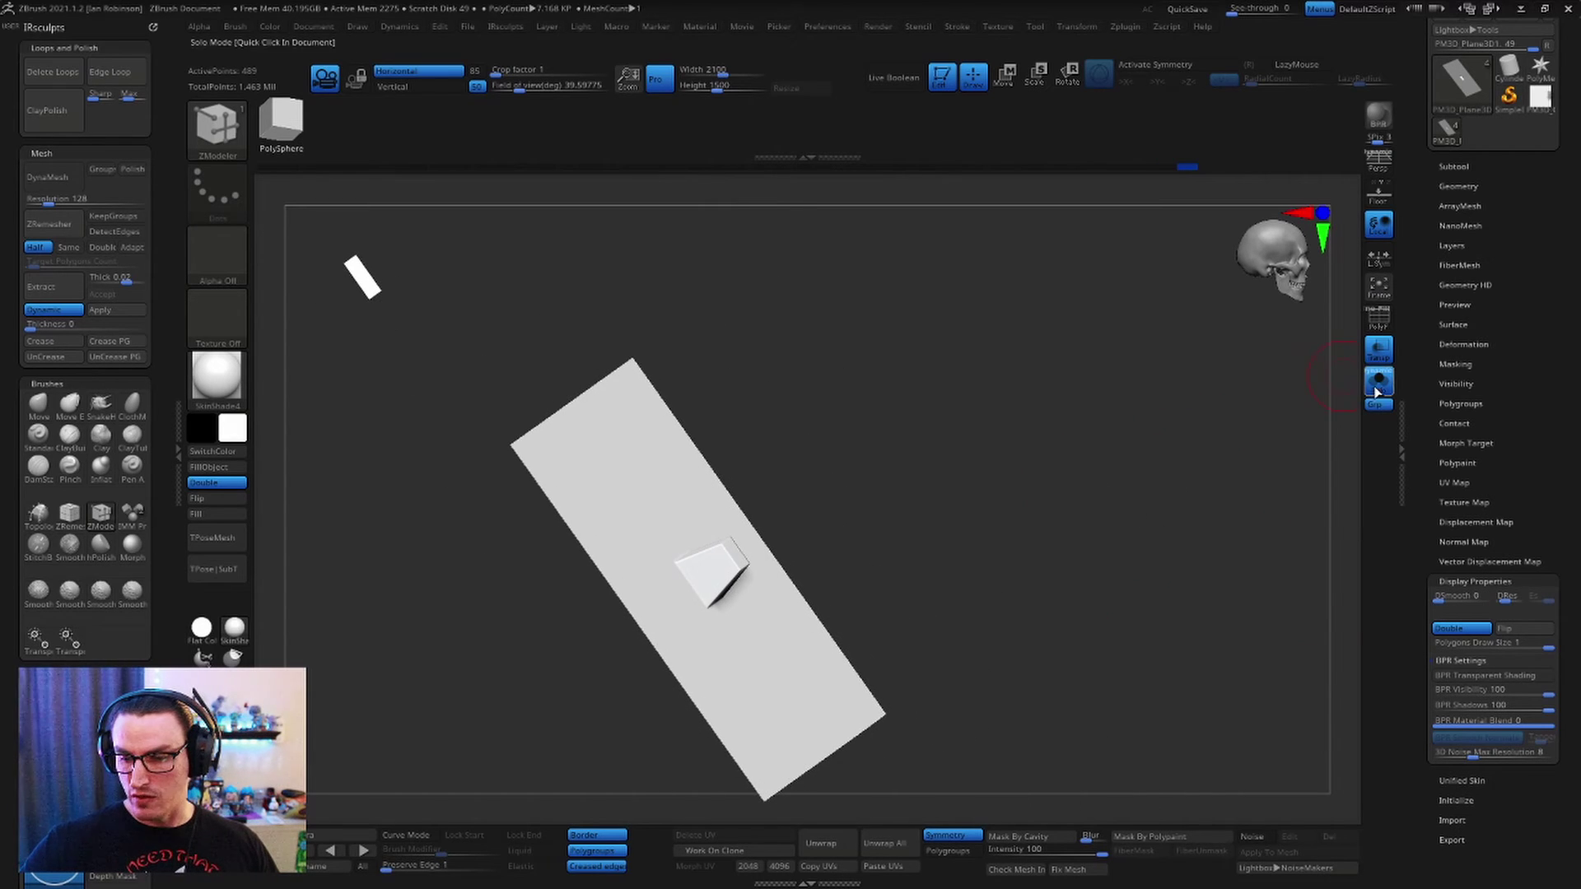
# Show all subtools with the head opaque, and expose Geometry's Dynamic Subdiv Thickness settings.
pyautogui.click(1377, 384)
pyautogui.moveTo(1129, 565); pyautogui.dragTo(1317, 362)
pyautogui.click(1378, 347)
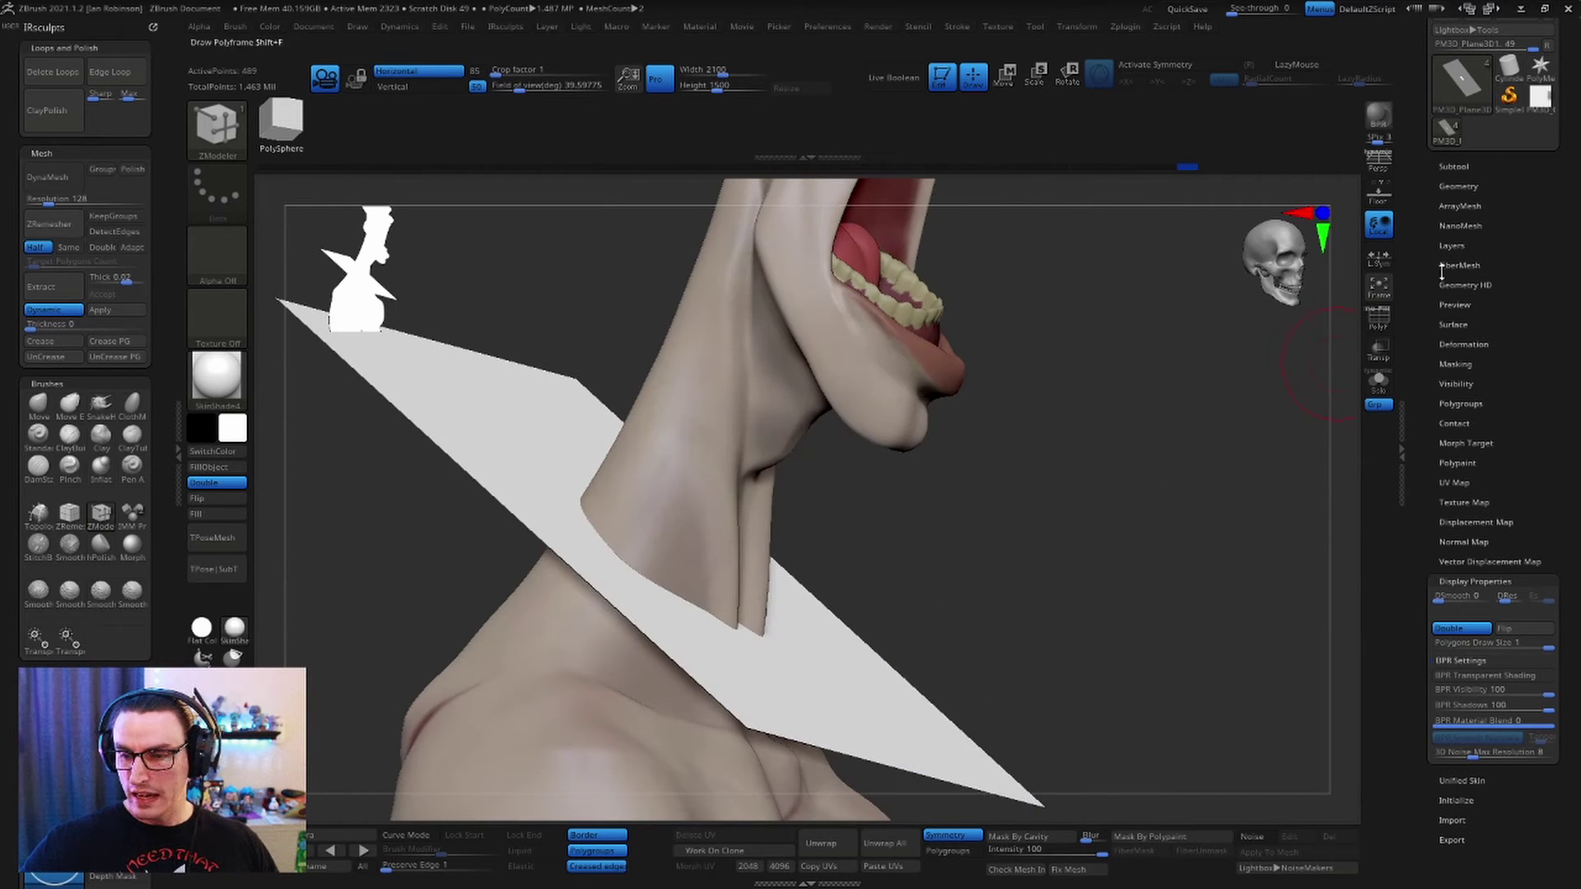
pyautogui.click(1466, 187)
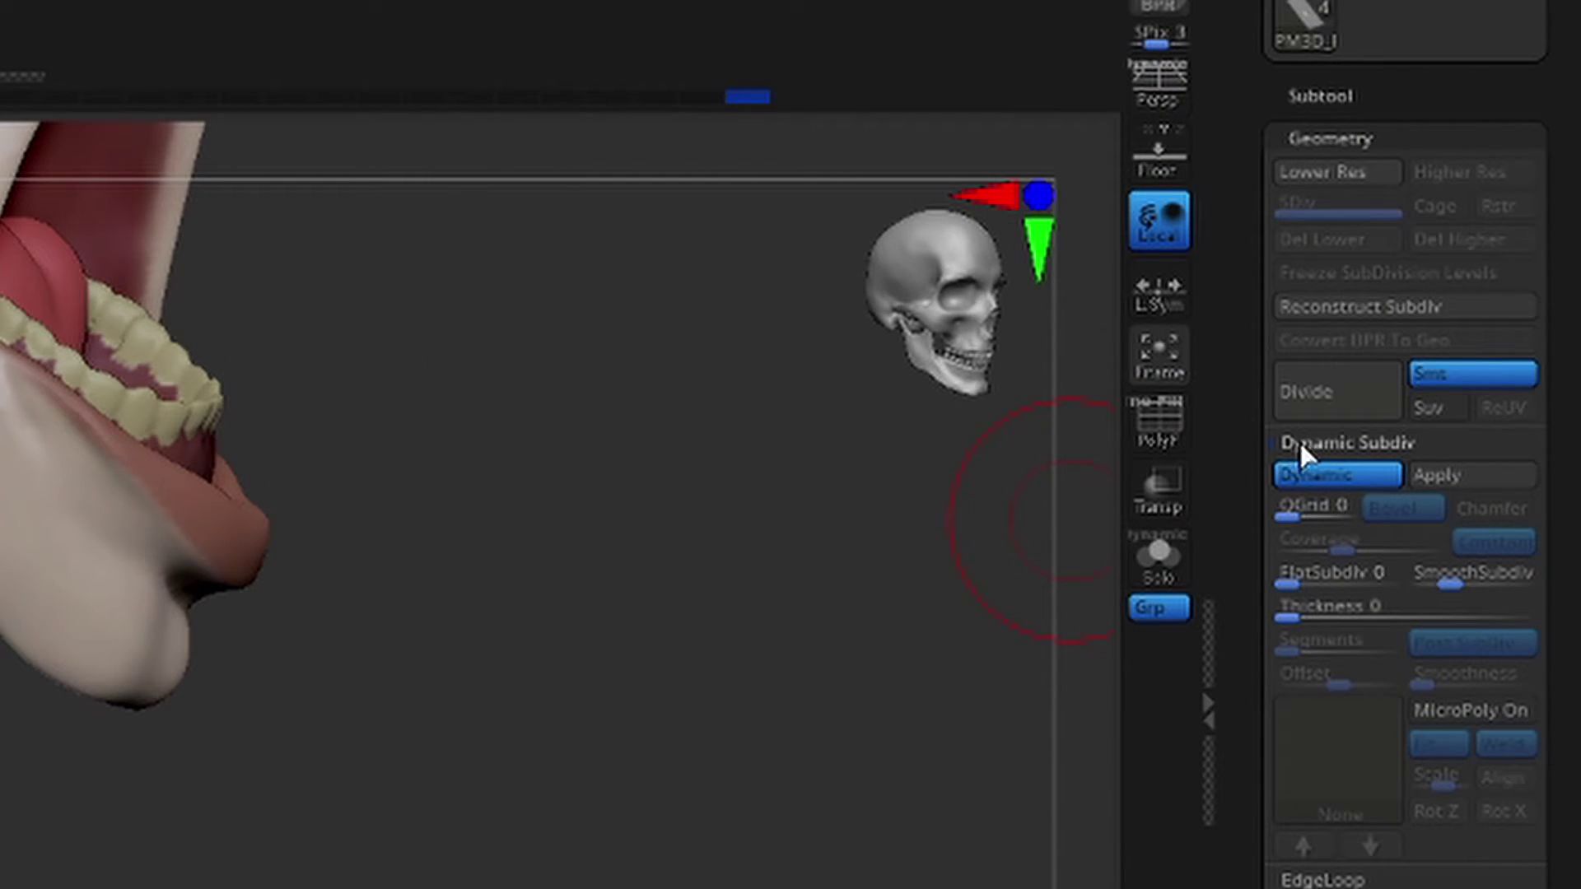
pyautogui.click(1326, 444)
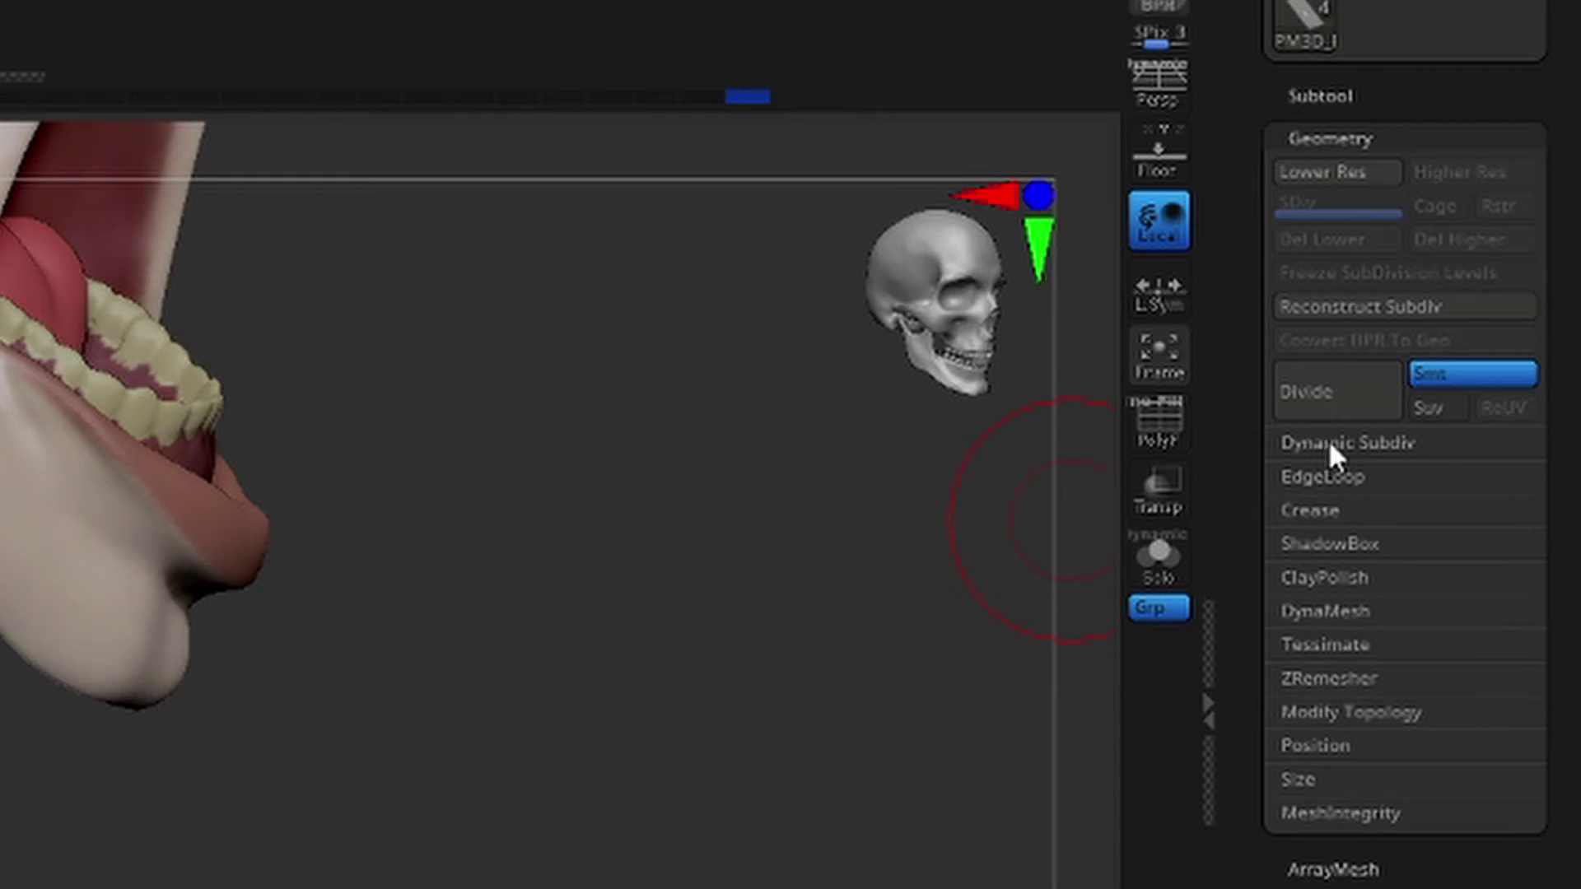
pyautogui.click(1333, 448)
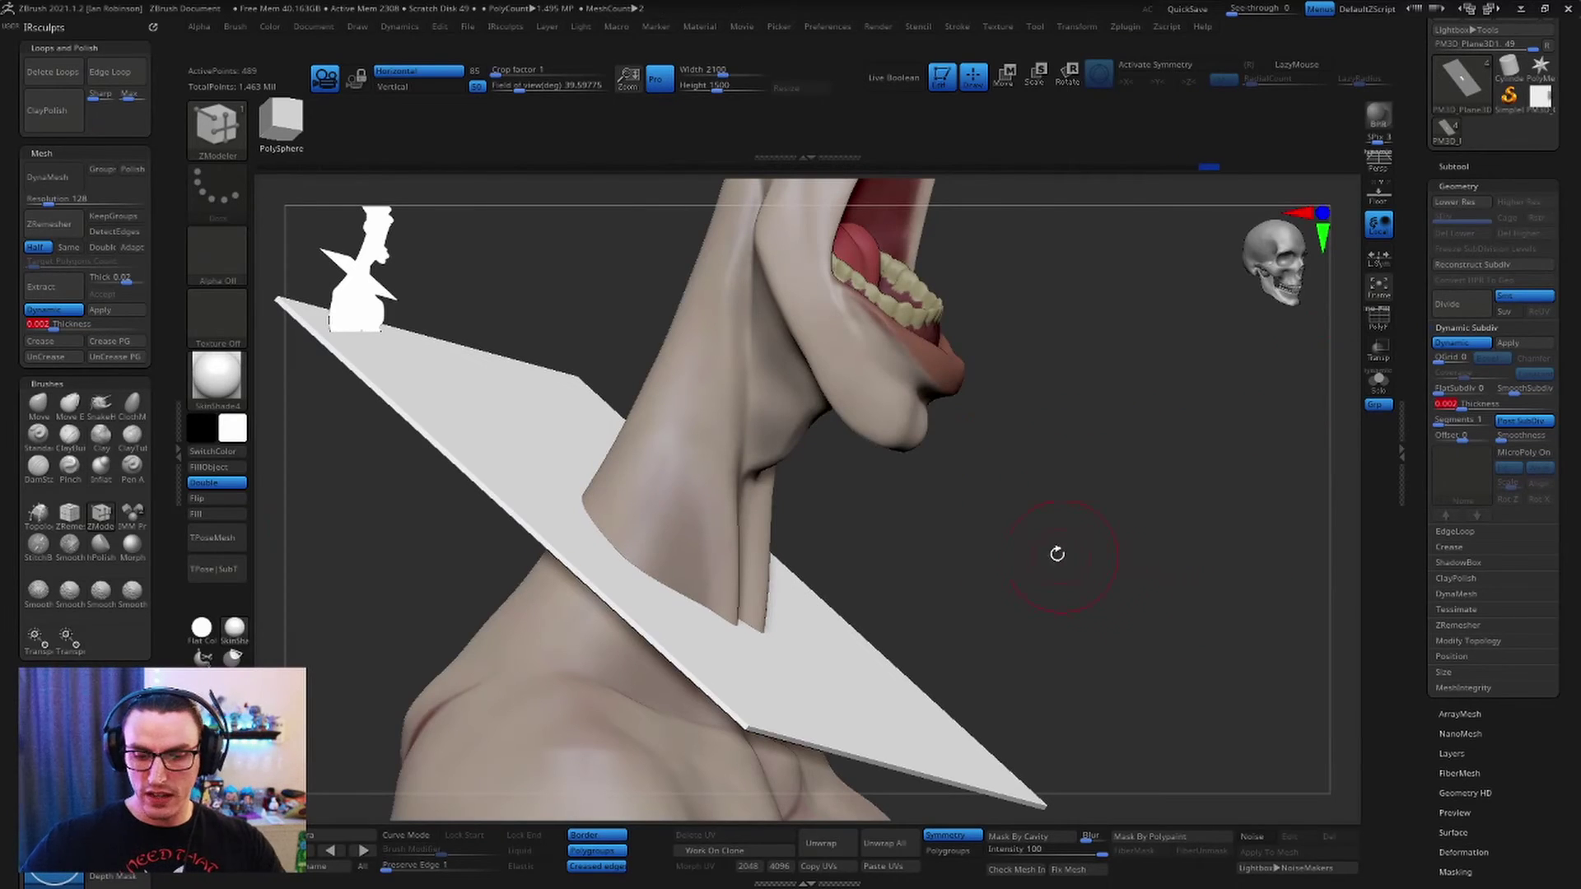
# Confirm the thickness, compare Dynamic Subdiv off and on, then Apply to bake 14,658 points.
pyautogui.press('Return')
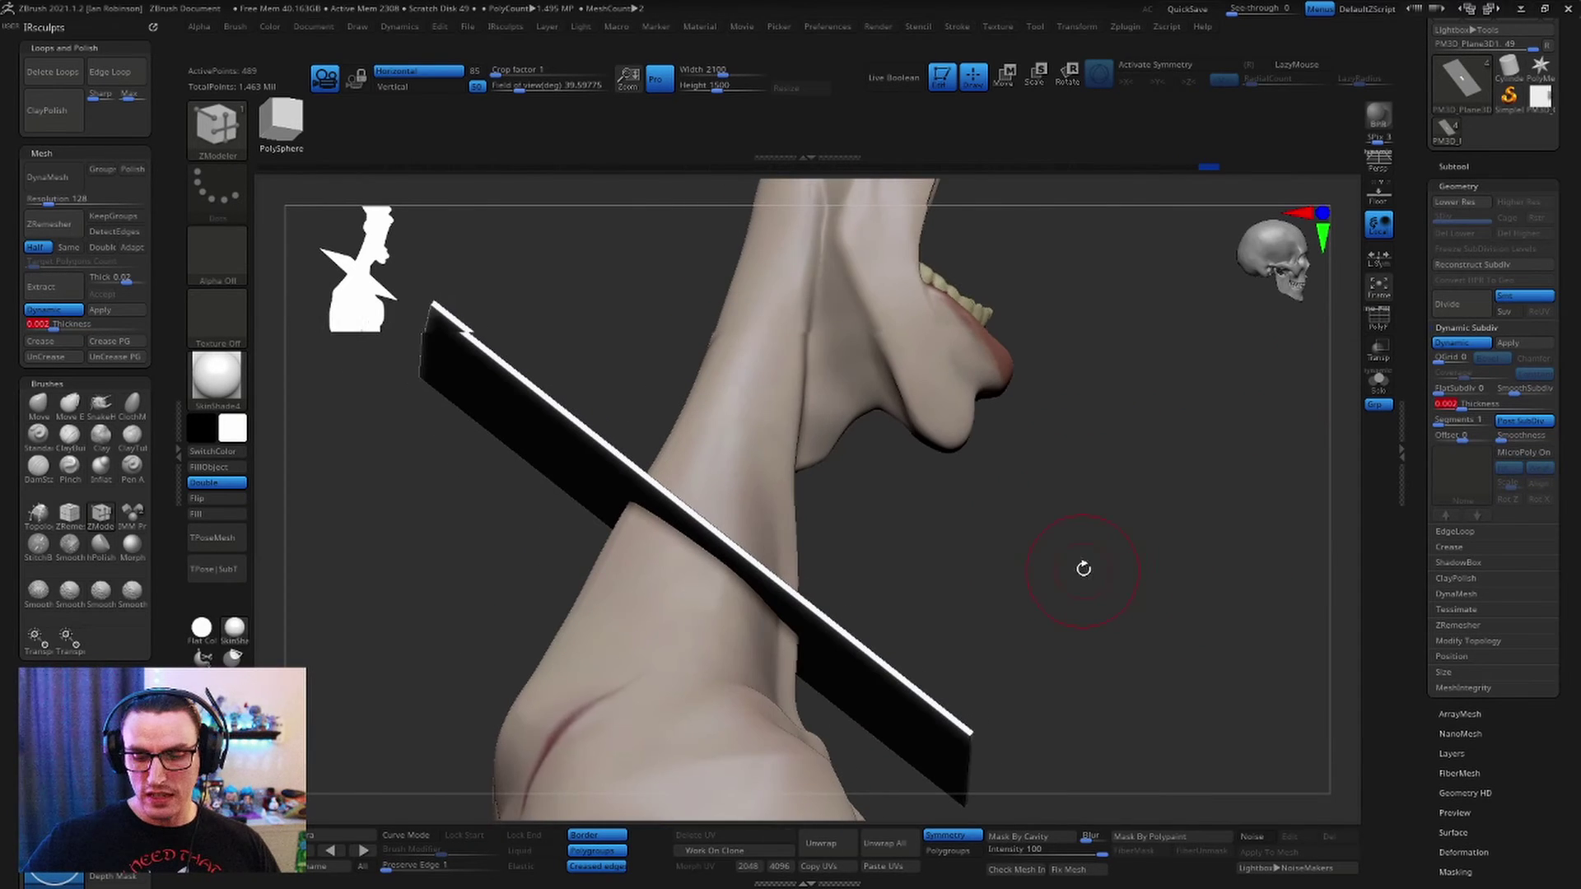
pyautogui.keyDown('alt'); pyautogui.moveTo(1084, 568); pyautogui.dragTo(658, 607); pyautogui.keyUp('alt')
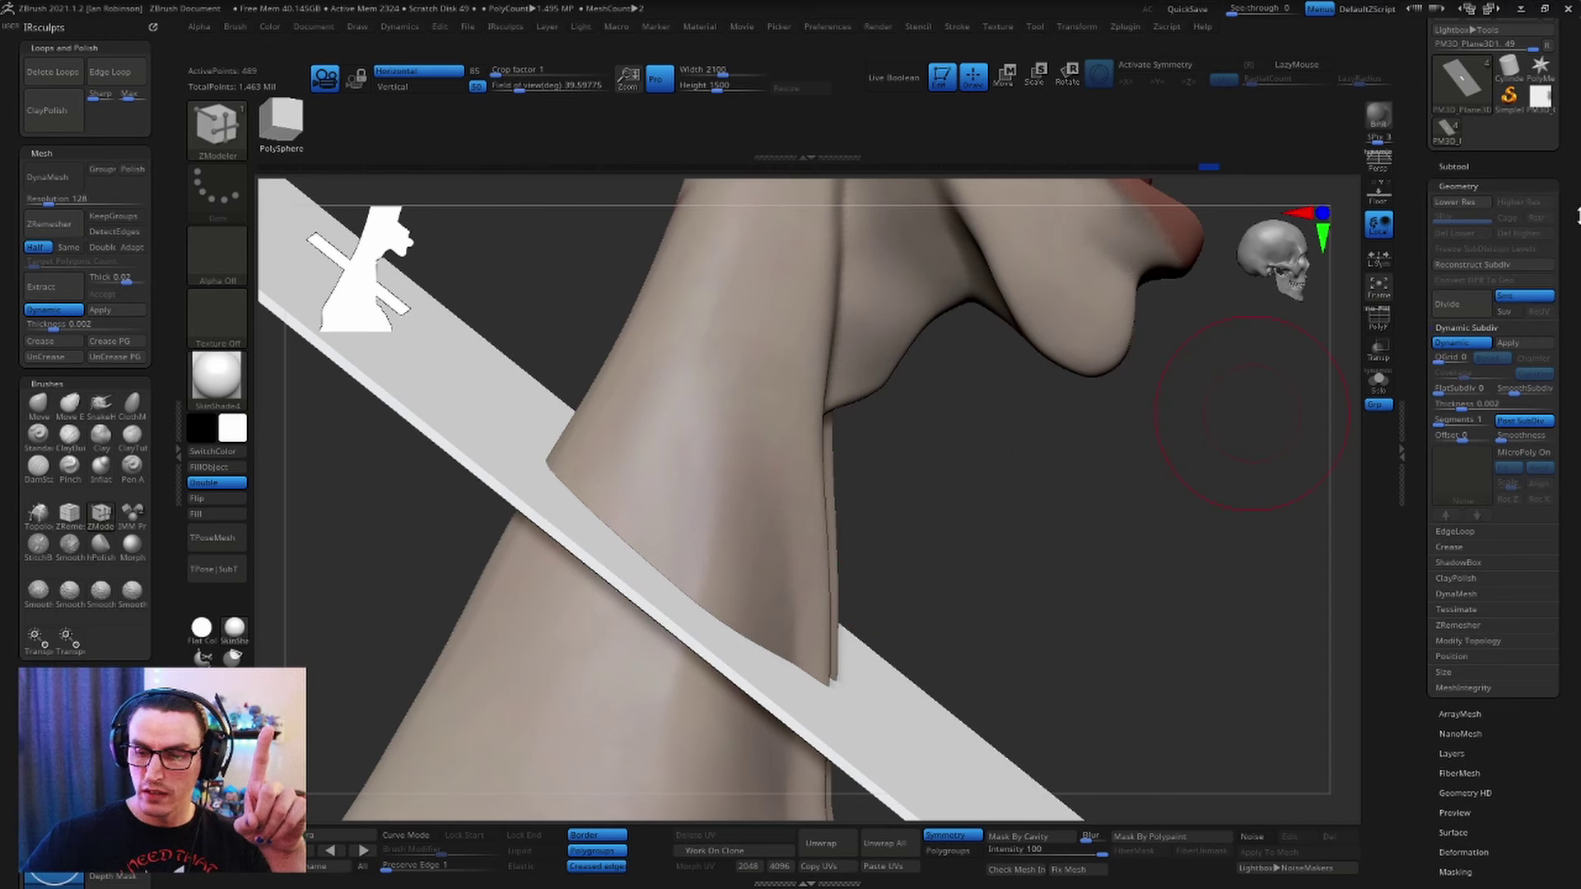
pyautogui.hotkey('shift', 'd')
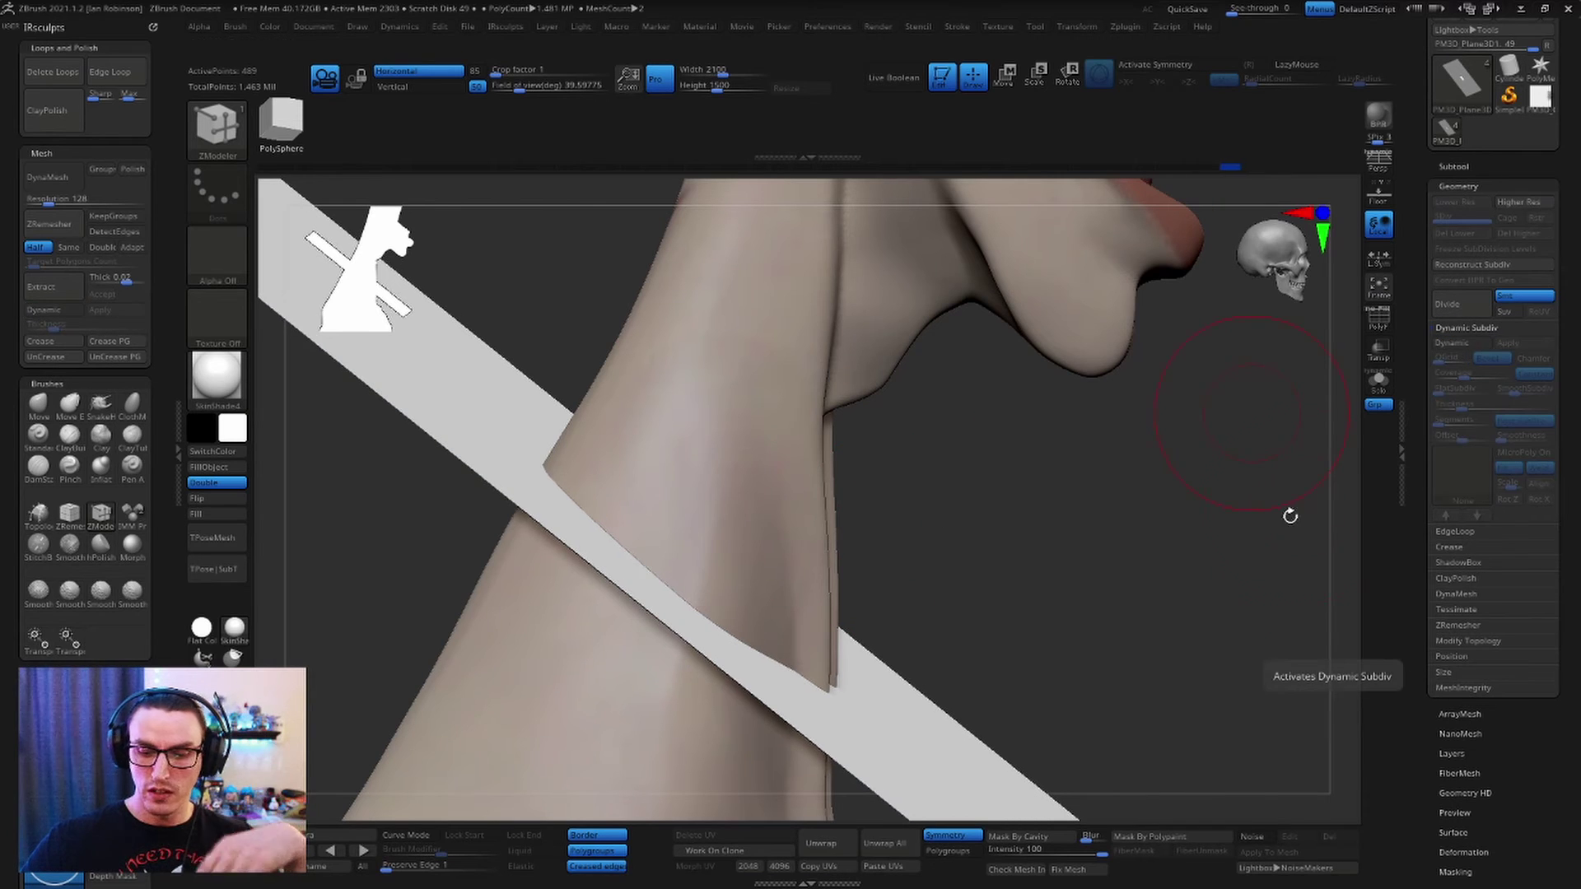
pyautogui.moveTo(1290, 515); pyautogui.dragTo(1167, 557)
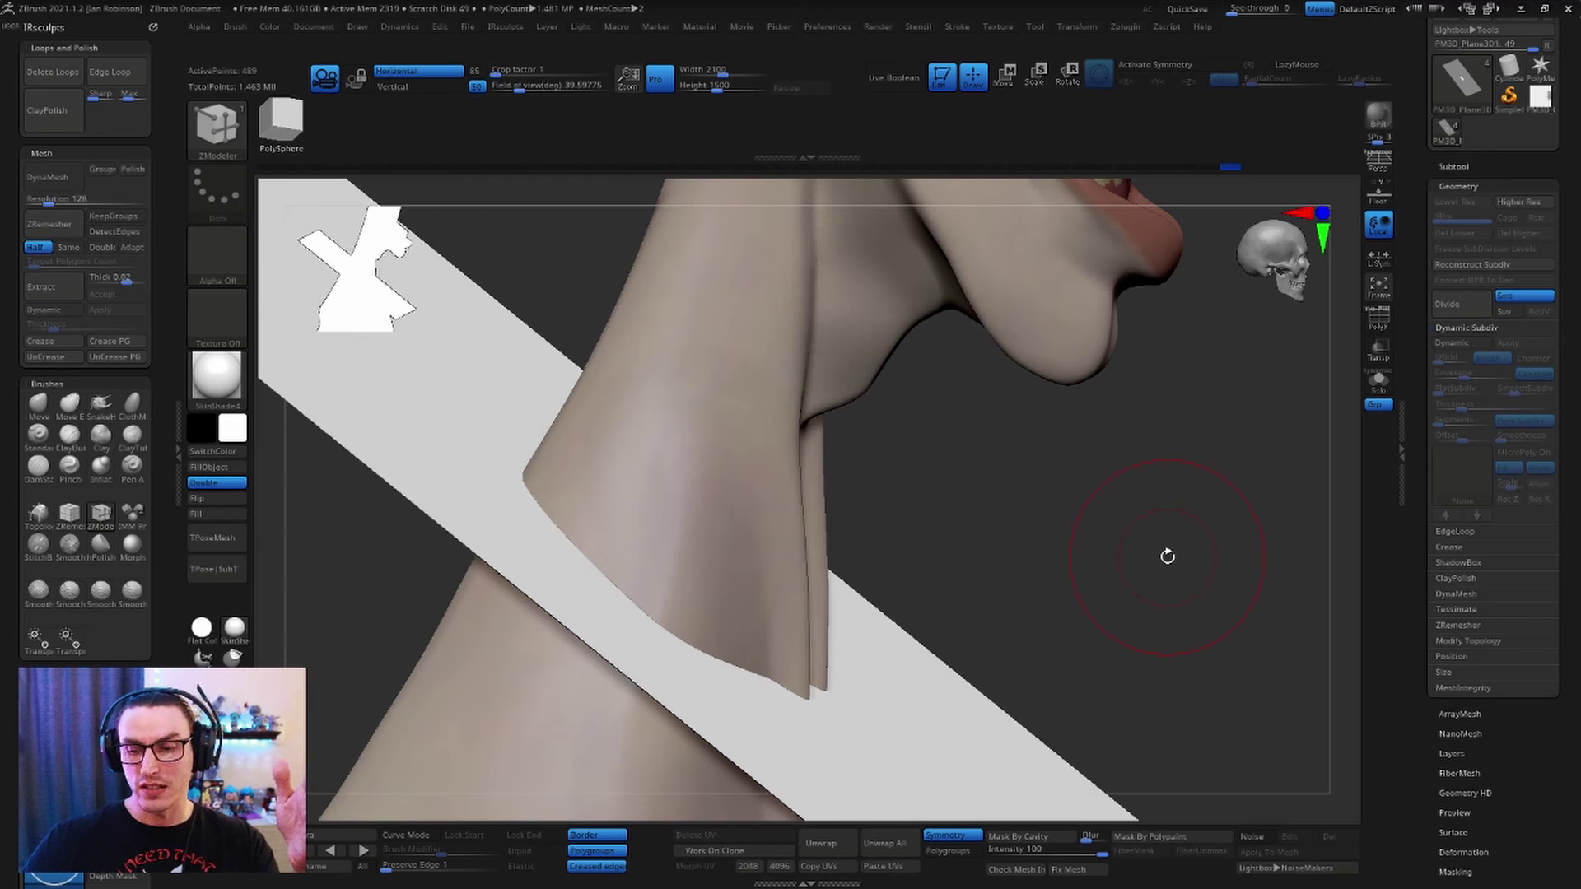
pyautogui.click(1454, 342)
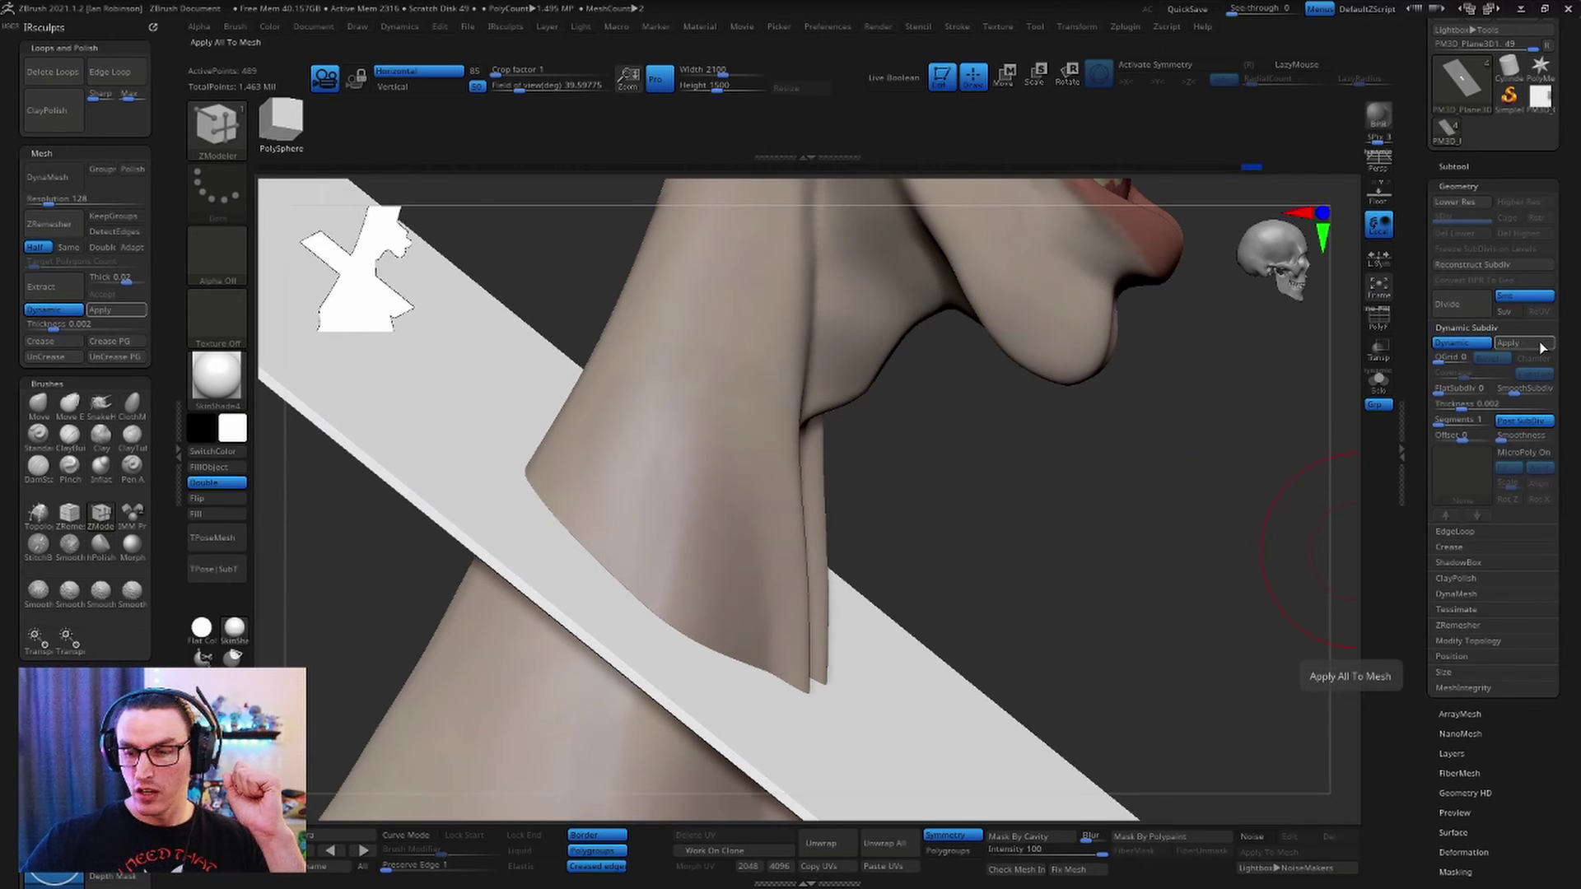
pyautogui.click(1541, 349)
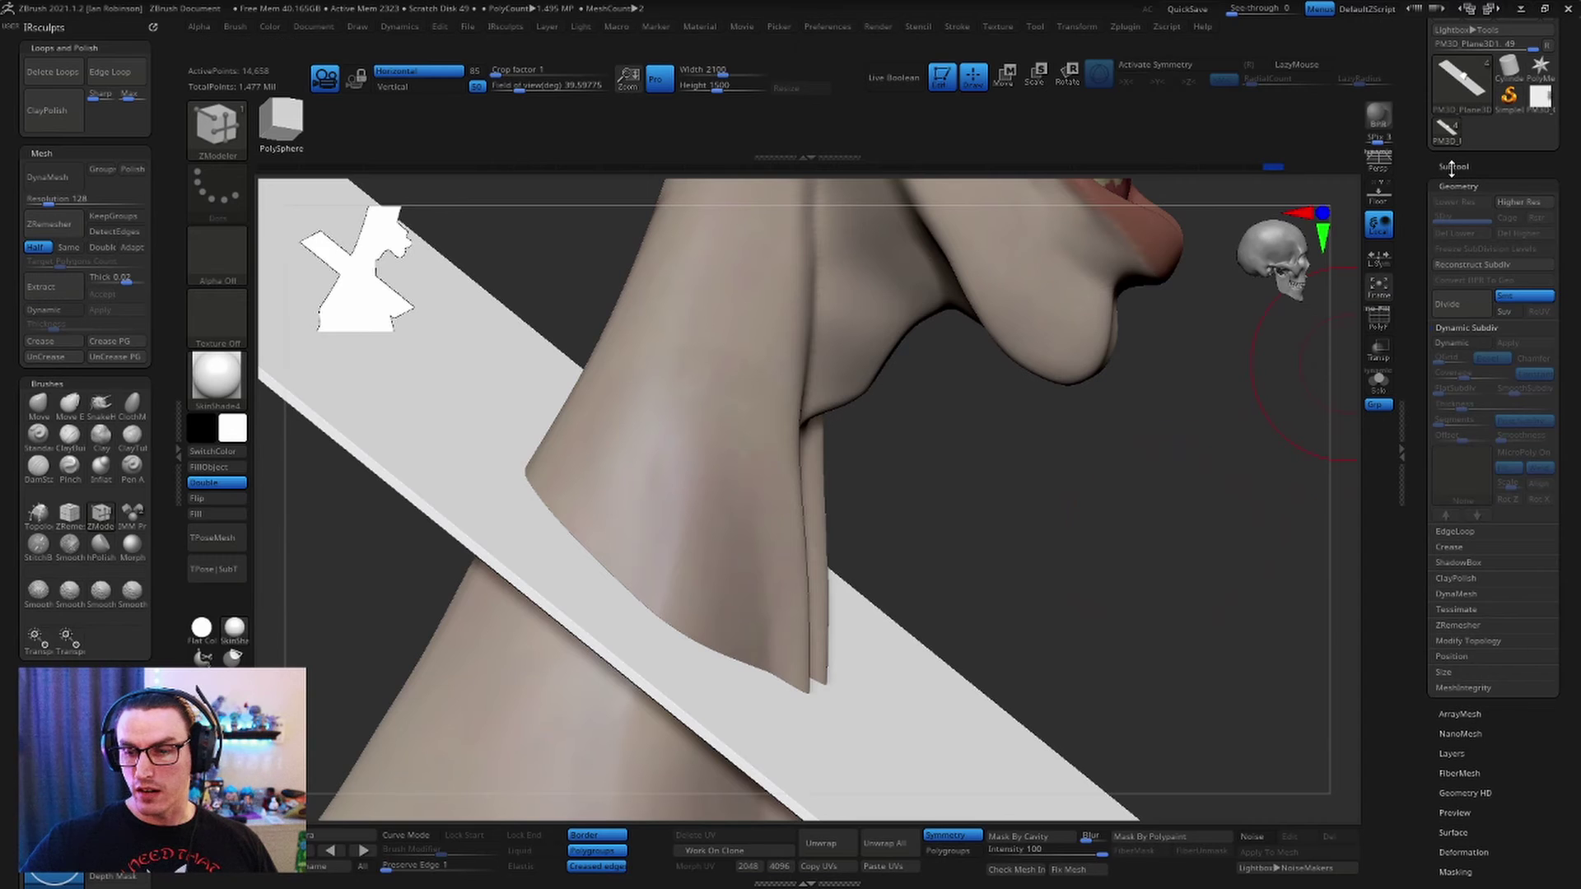
# Select the bust subtool inside the tut cut folder in the Subtool list.
pyautogui.click(1452, 167)
pyautogui.moveTo(1281, 568); pyautogui.dragTo(1115, 540)
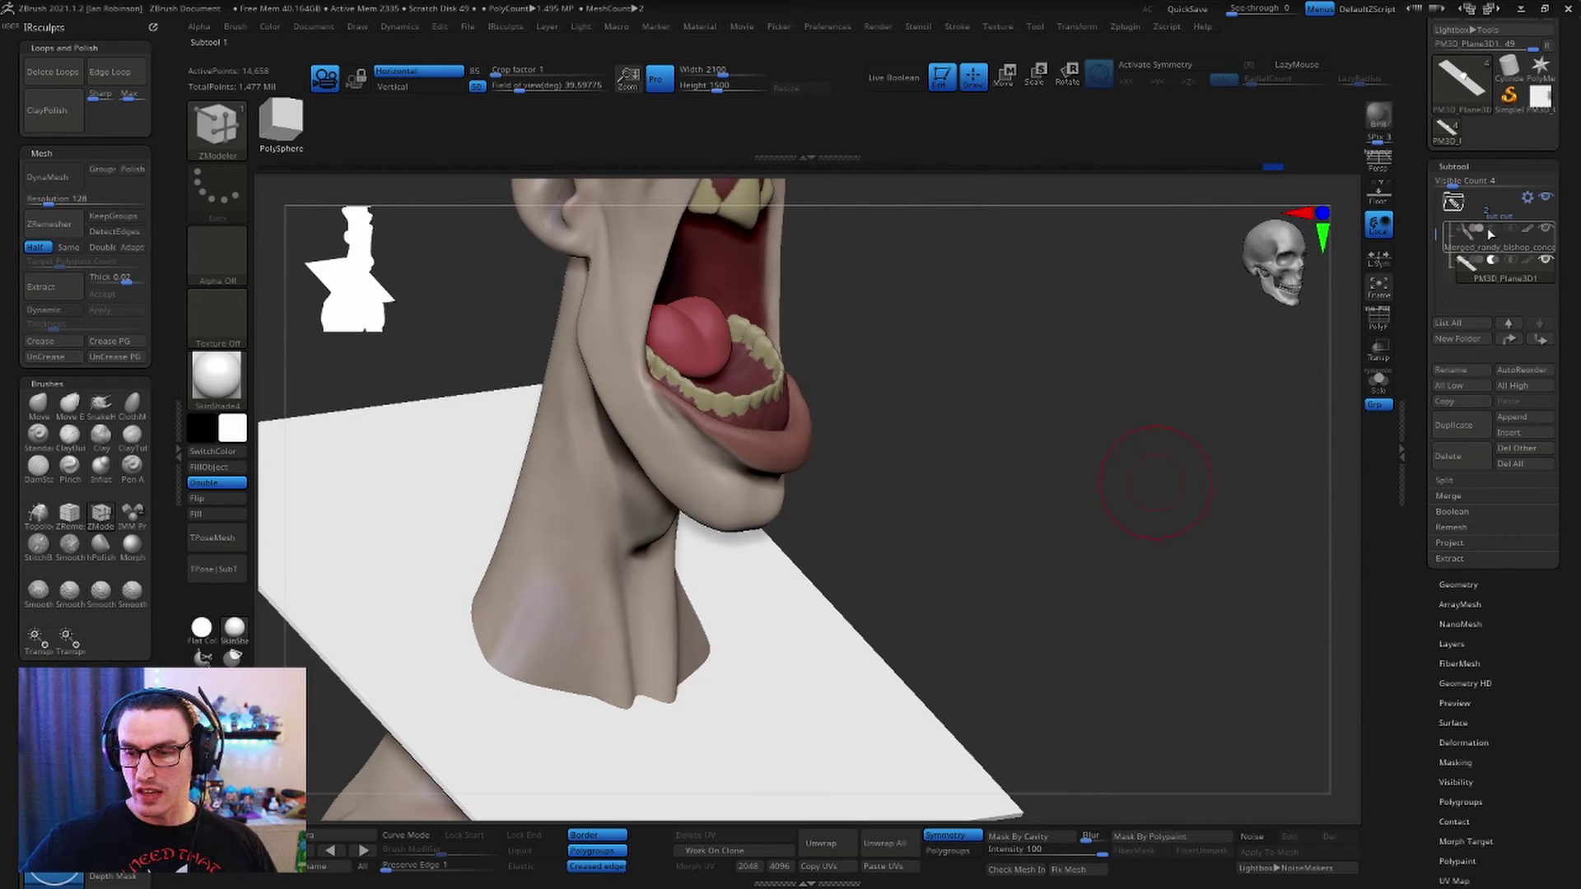
pyautogui.moveTo(1486, 229)
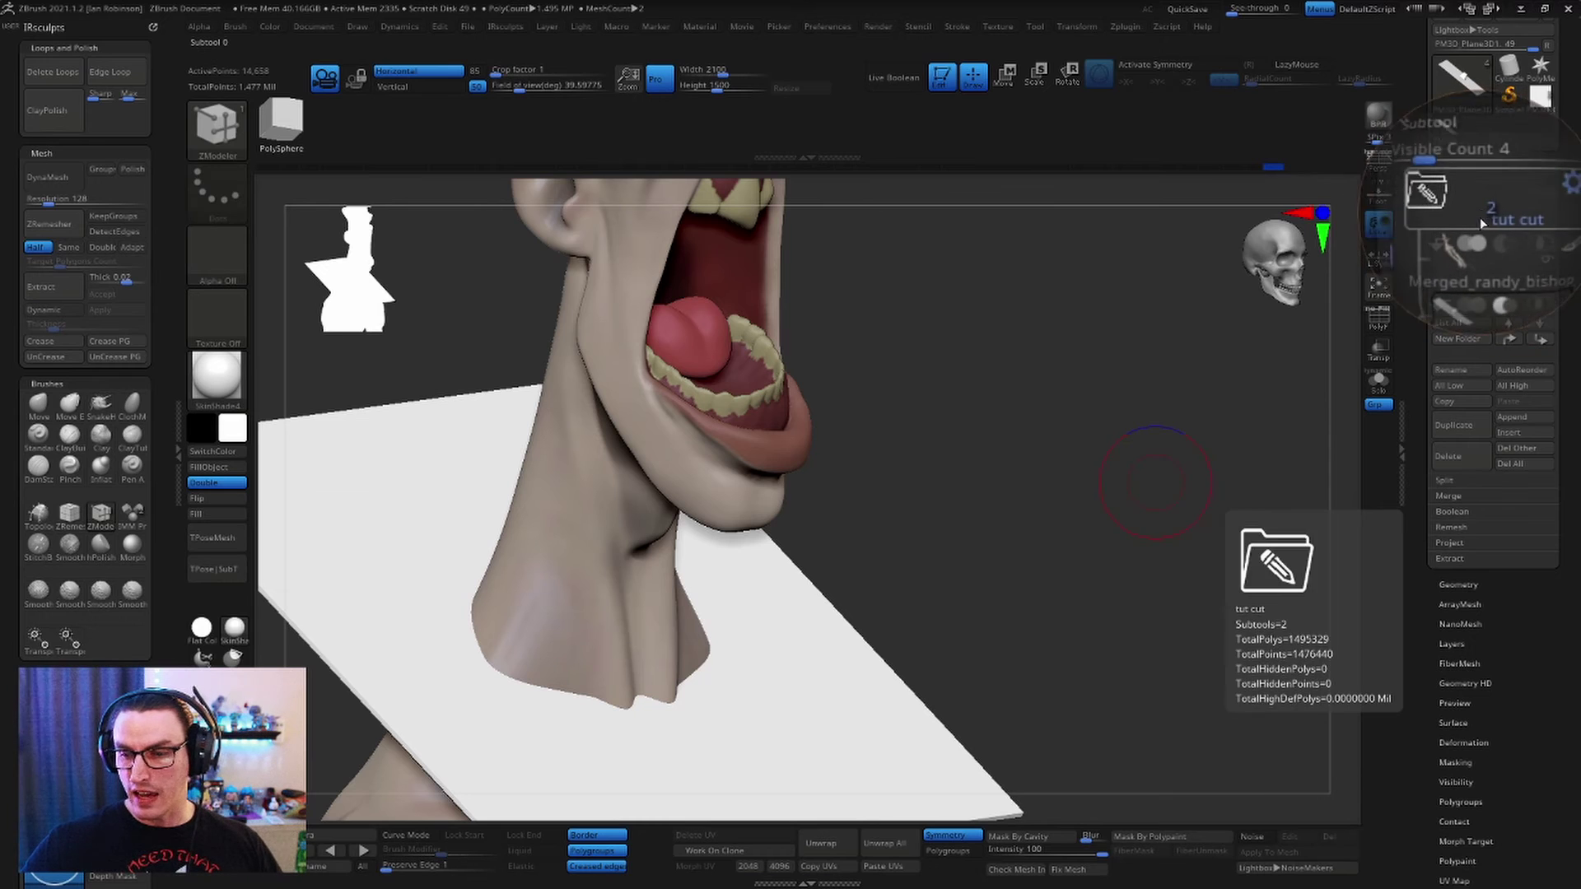
pyautogui.click(1511, 245)
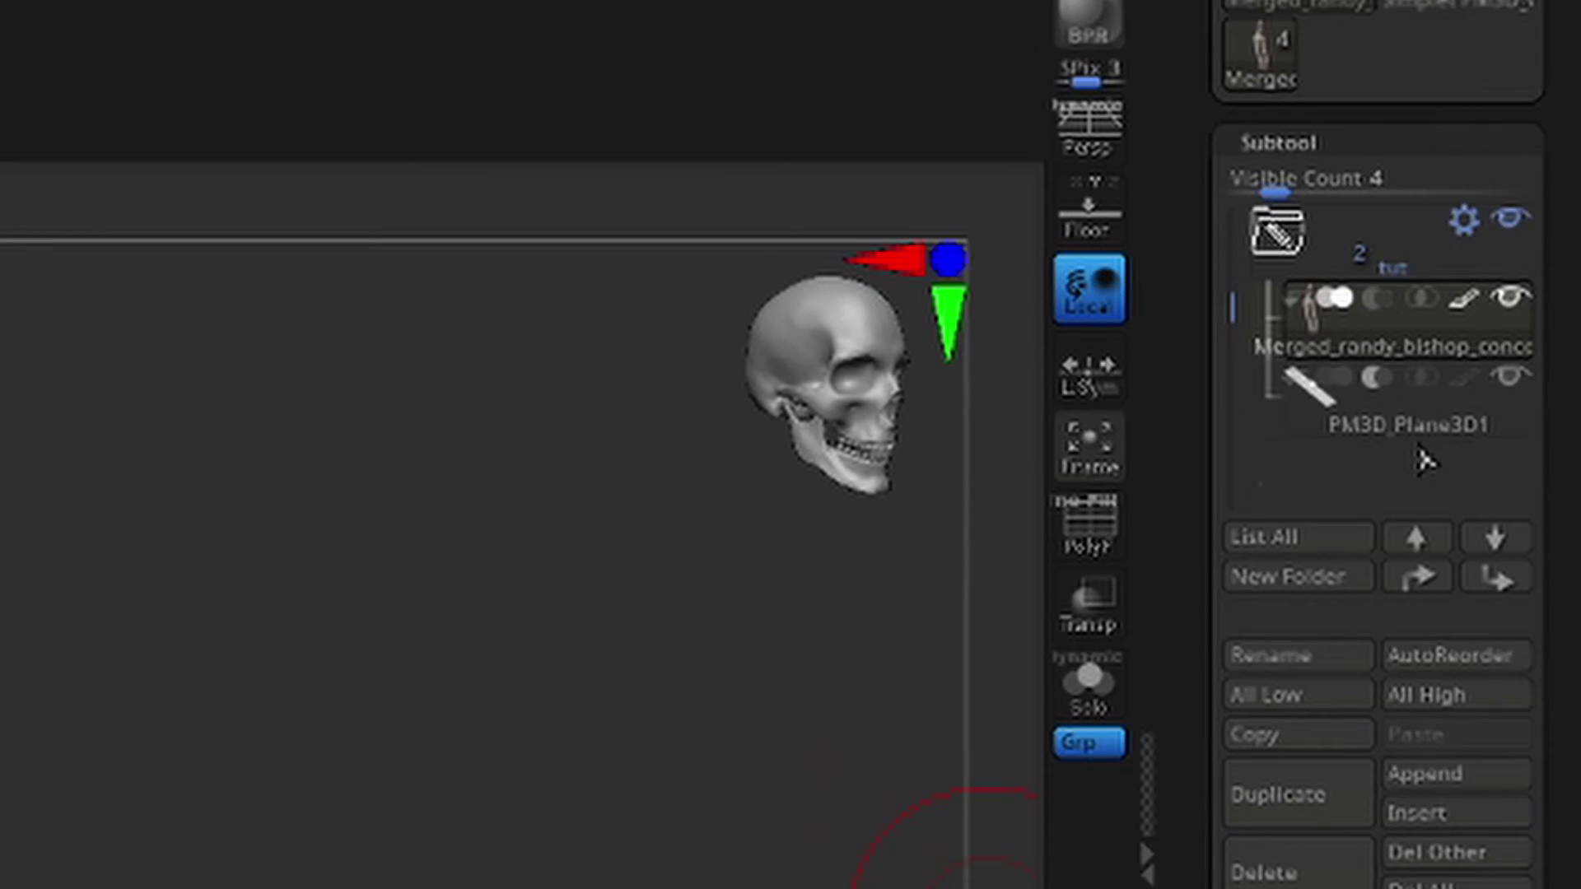
pyautogui.moveTo(1512, 288)
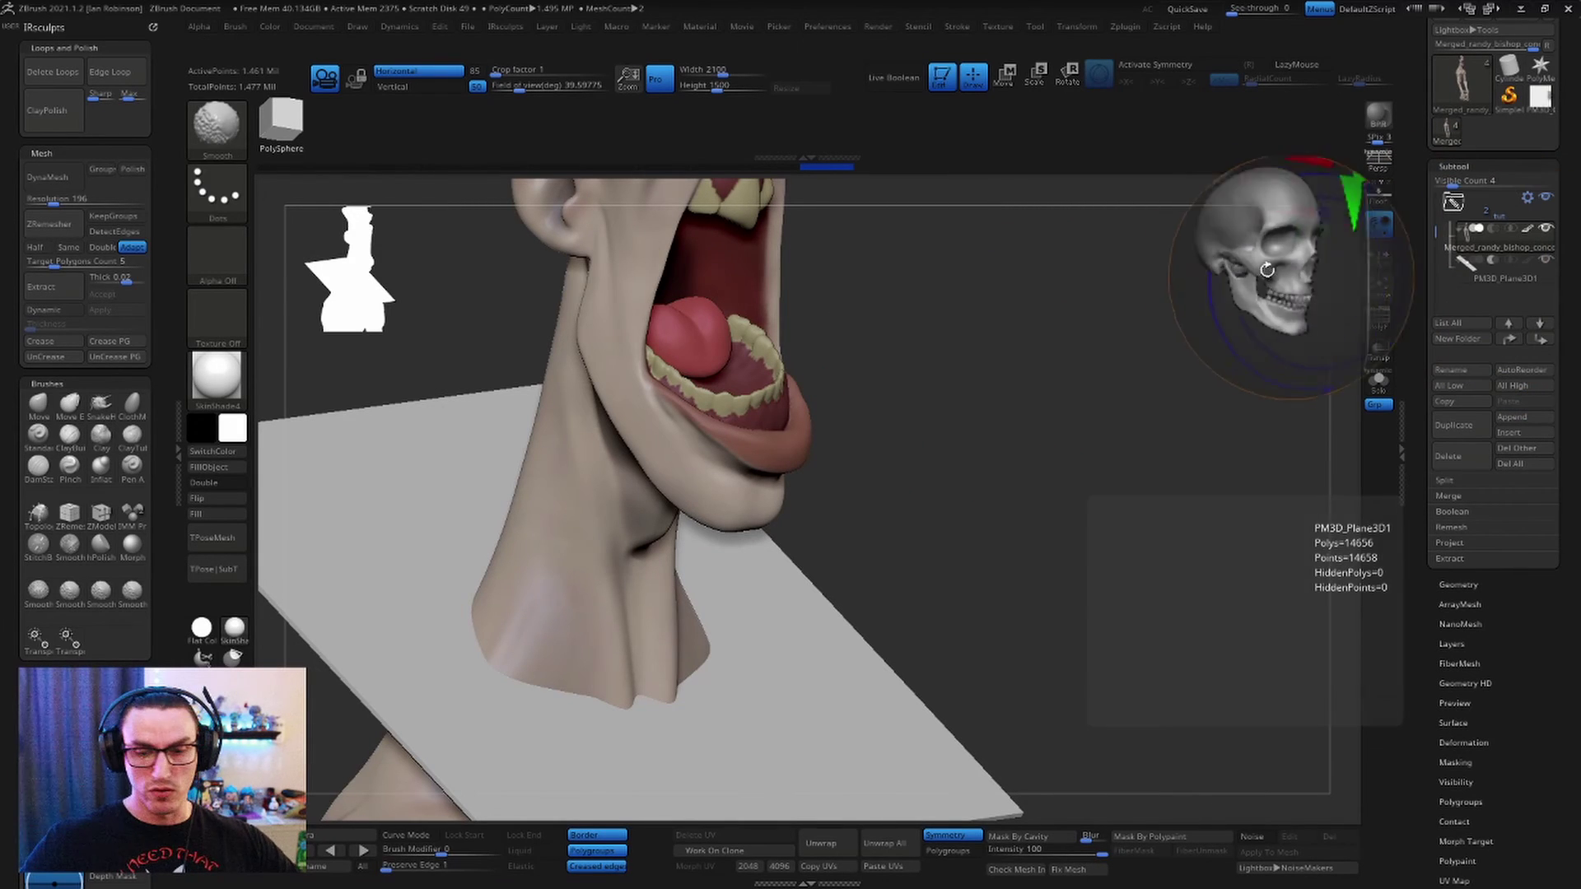
# Enable Live Boolean, then run Boolean Folder on the tut cut folder.
pyautogui.click(897, 81)
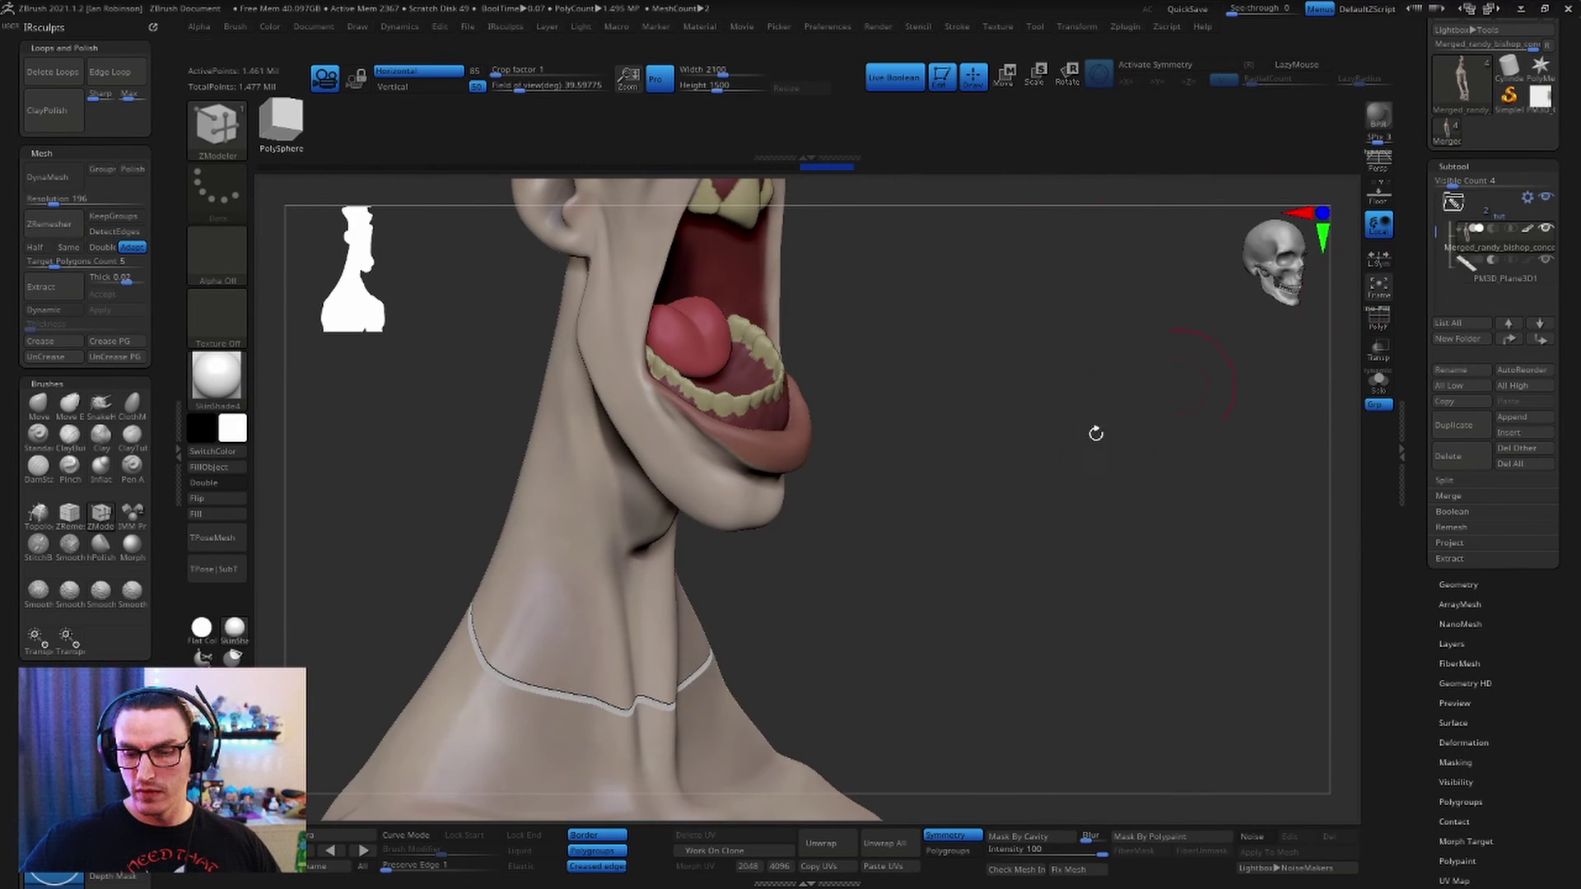
pyautogui.moveTo(1093, 430); pyautogui.dragTo(907, 500)
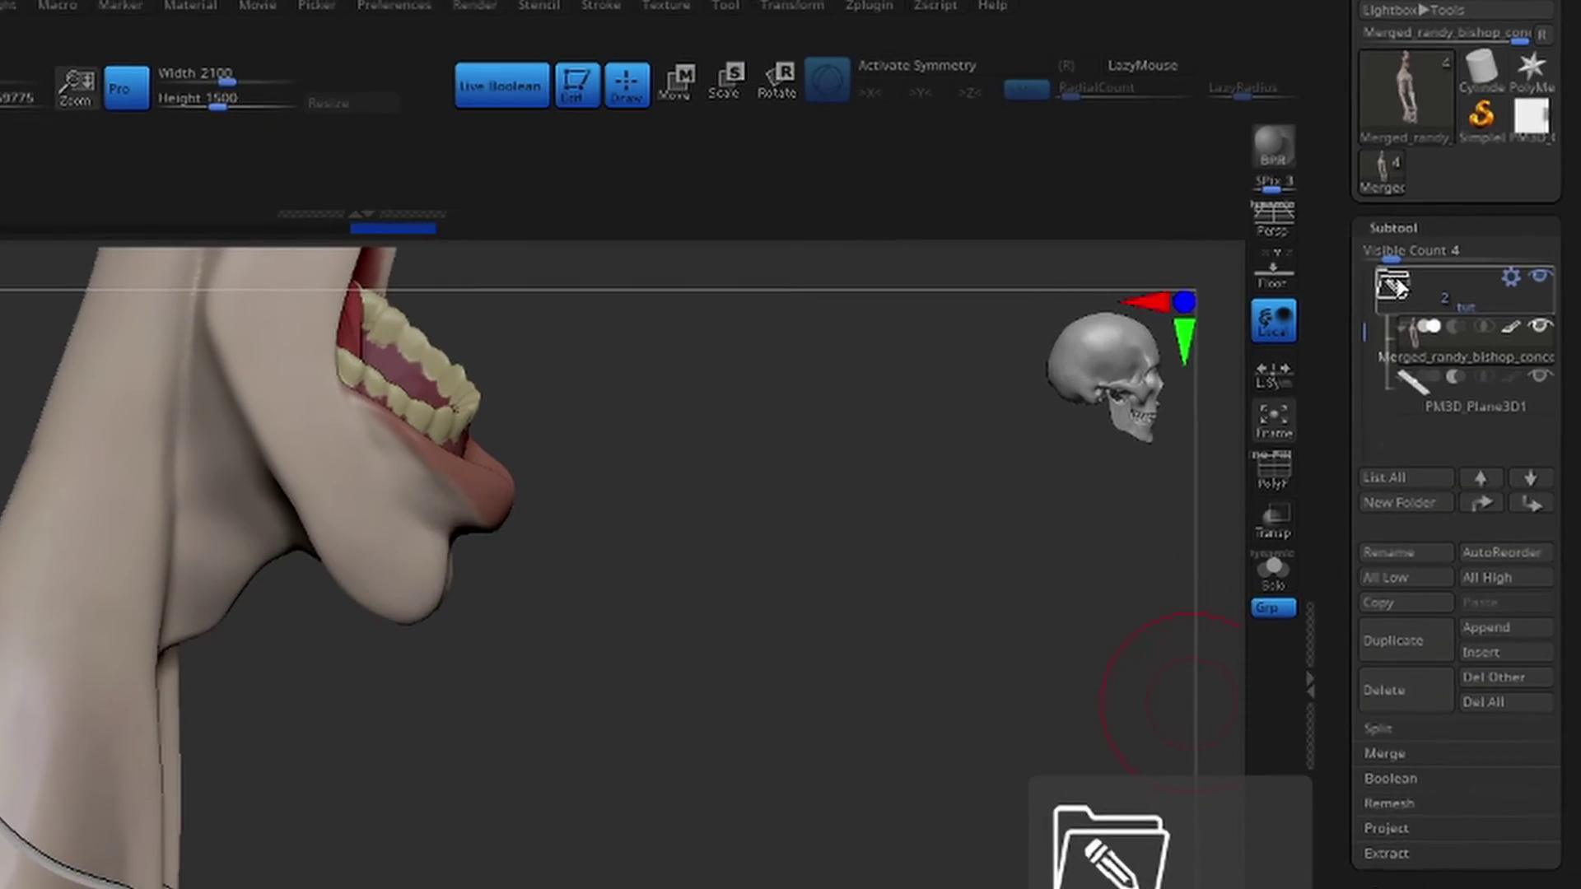
pyautogui.click(1524, 219)
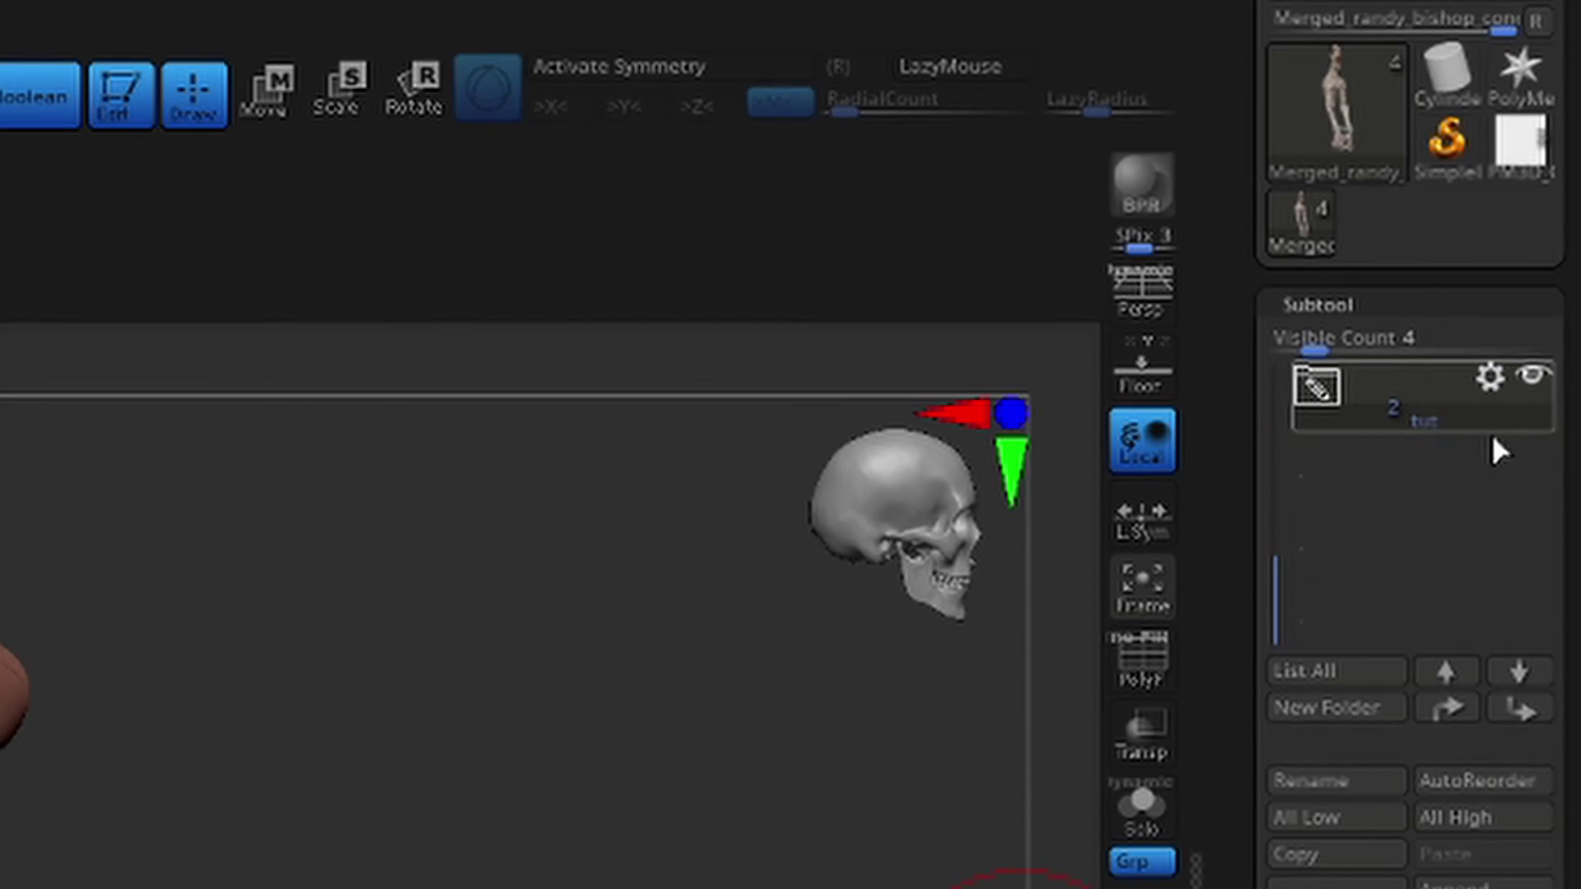
pyautogui.click(1488, 377)
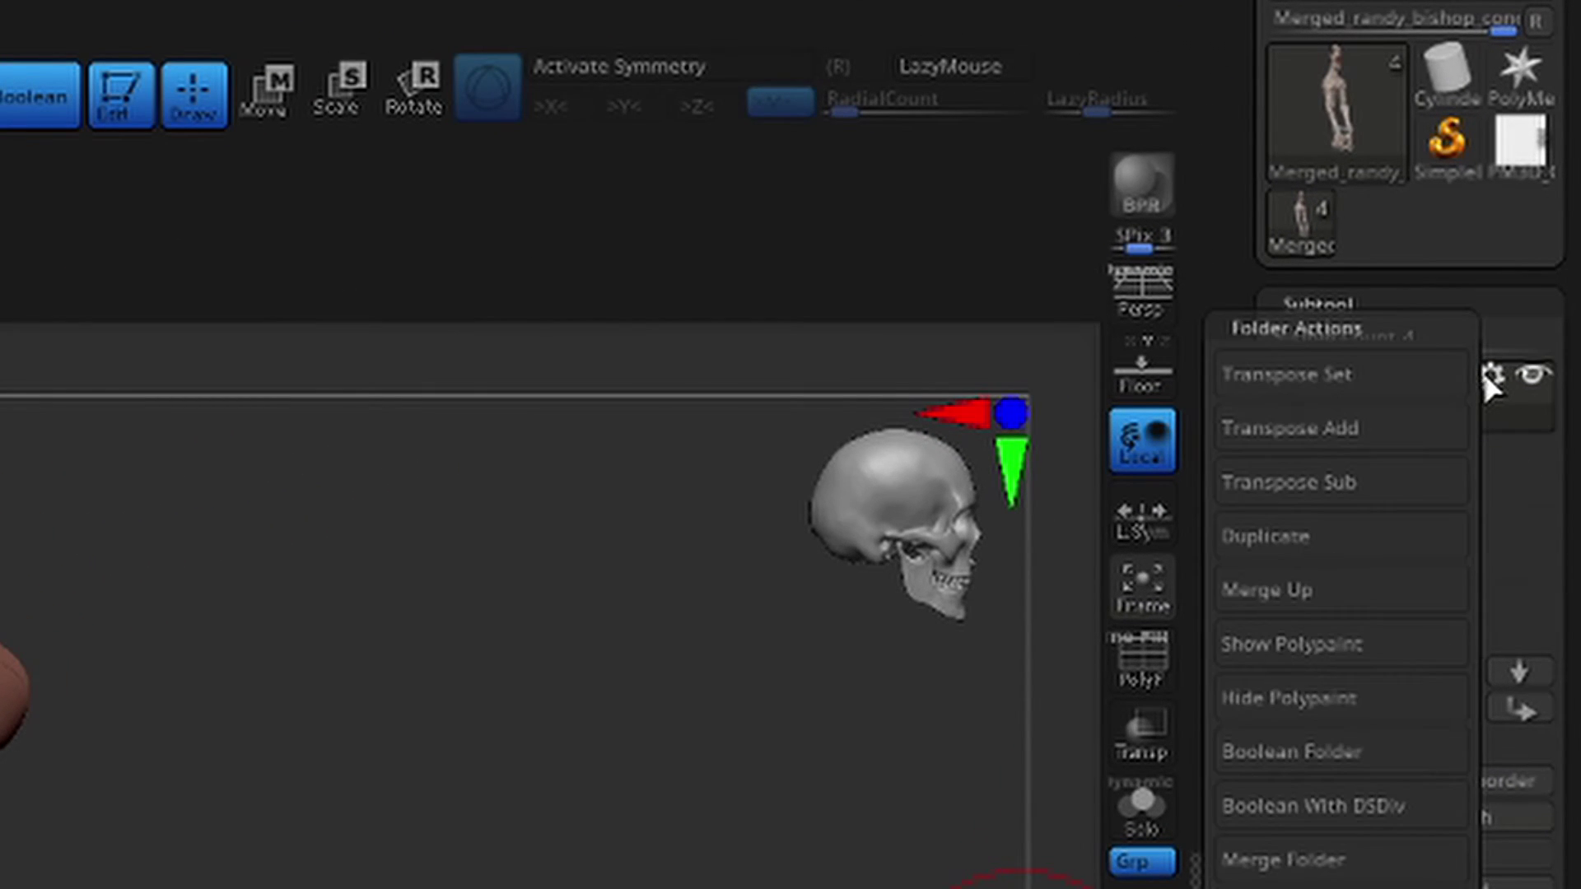
pyautogui.click(1355, 752)
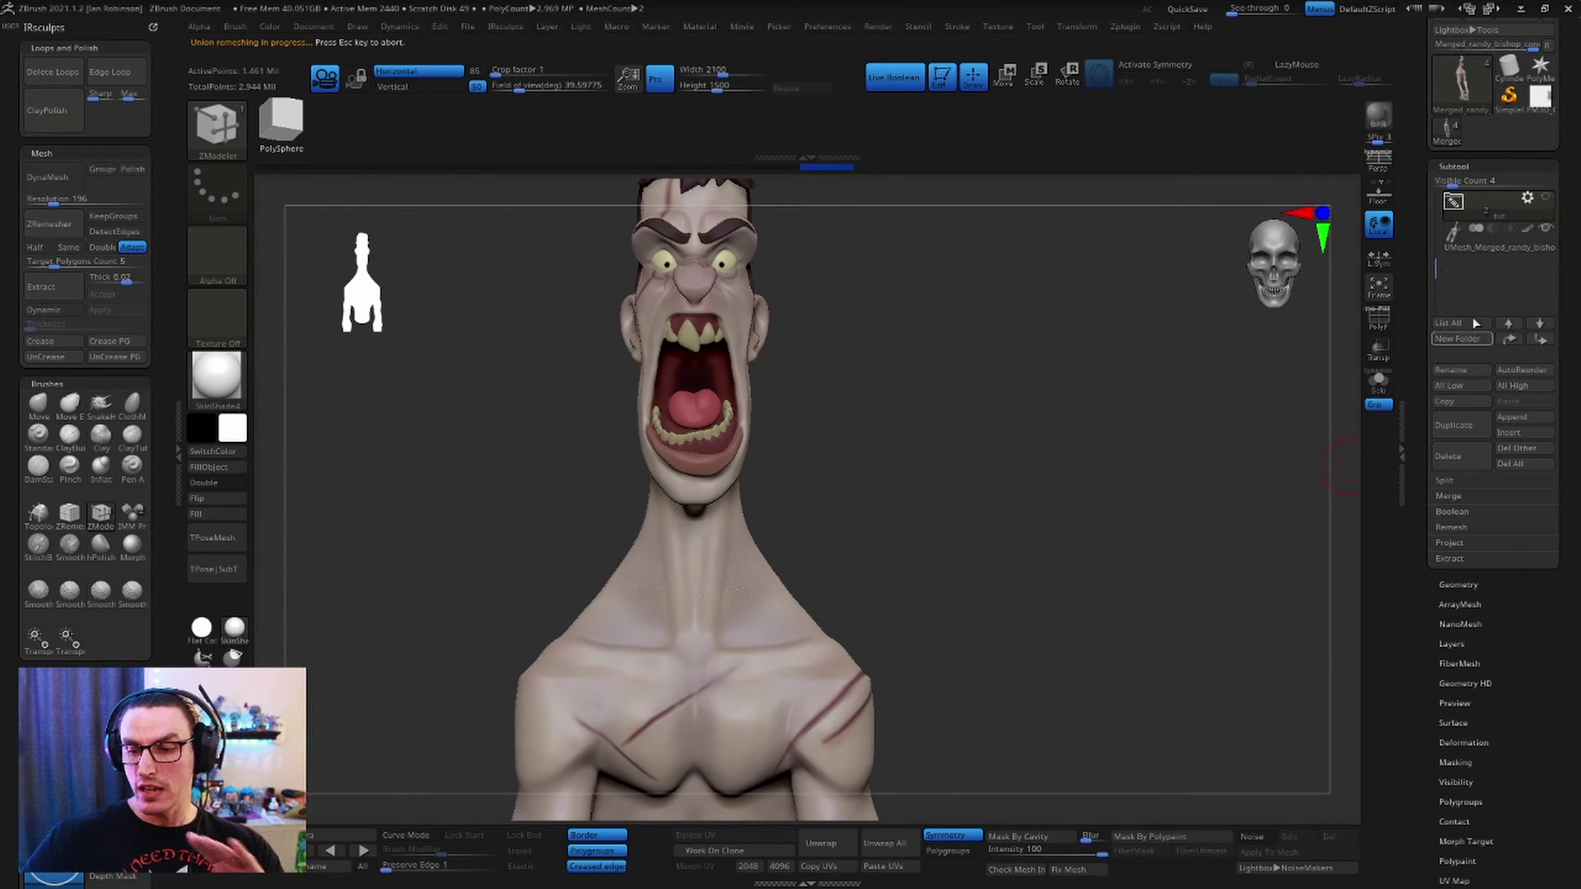
# Turn on PolyF and zoom onto the new neck seam of the merged UMesh.
pyautogui.moveTo(879, 563)
pyautogui.mouseDown()
pyautogui.moveTo(980, 557)
pyautogui.moveTo(909, 562)
pyautogui.moveTo(989, 531)
pyautogui.moveTo(1013, 575)
pyautogui.moveTo(899, 670)
pyautogui.moveTo(927, 632)
pyautogui.moveTo(1055, 596)
pyautogui.moveTo(1016, 554)
pyautogui.moveTo(1048, 600)
pyautogui.moveTo(1243, 596)
pyautogui.moveTo(724, 547)
pyautogui.mouseUp()
pyautogui.click(1378, 329)
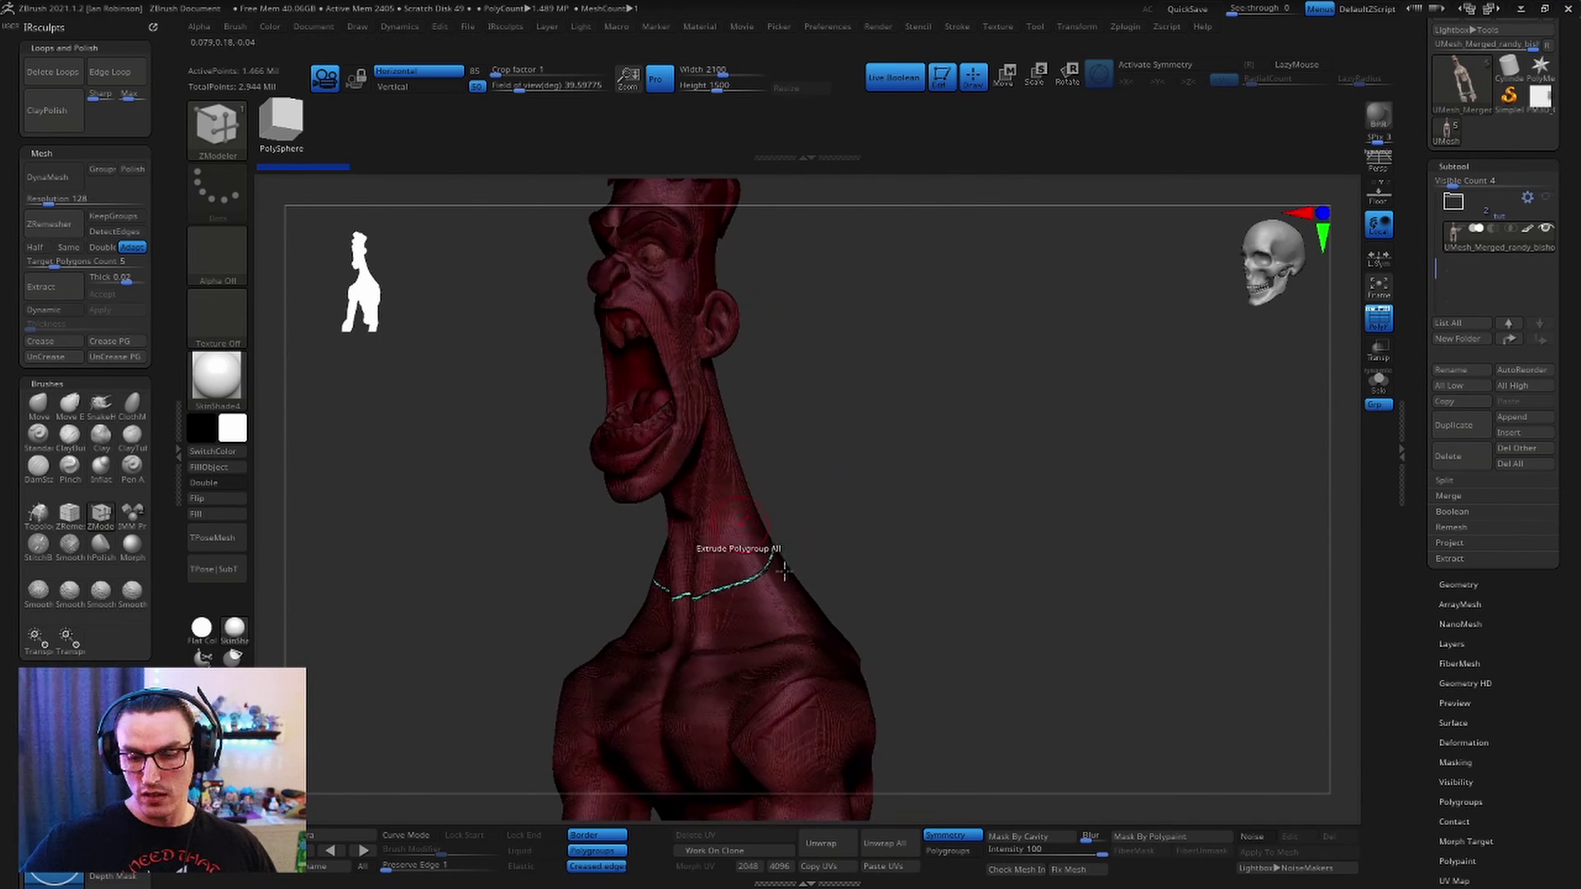
pyautogui.keyDown('ctrl'); pyautogui.moveTo(909, 462); pyautogui.dragTo(766, 576, button='right'); pyautogui.keyUp('ctrl')
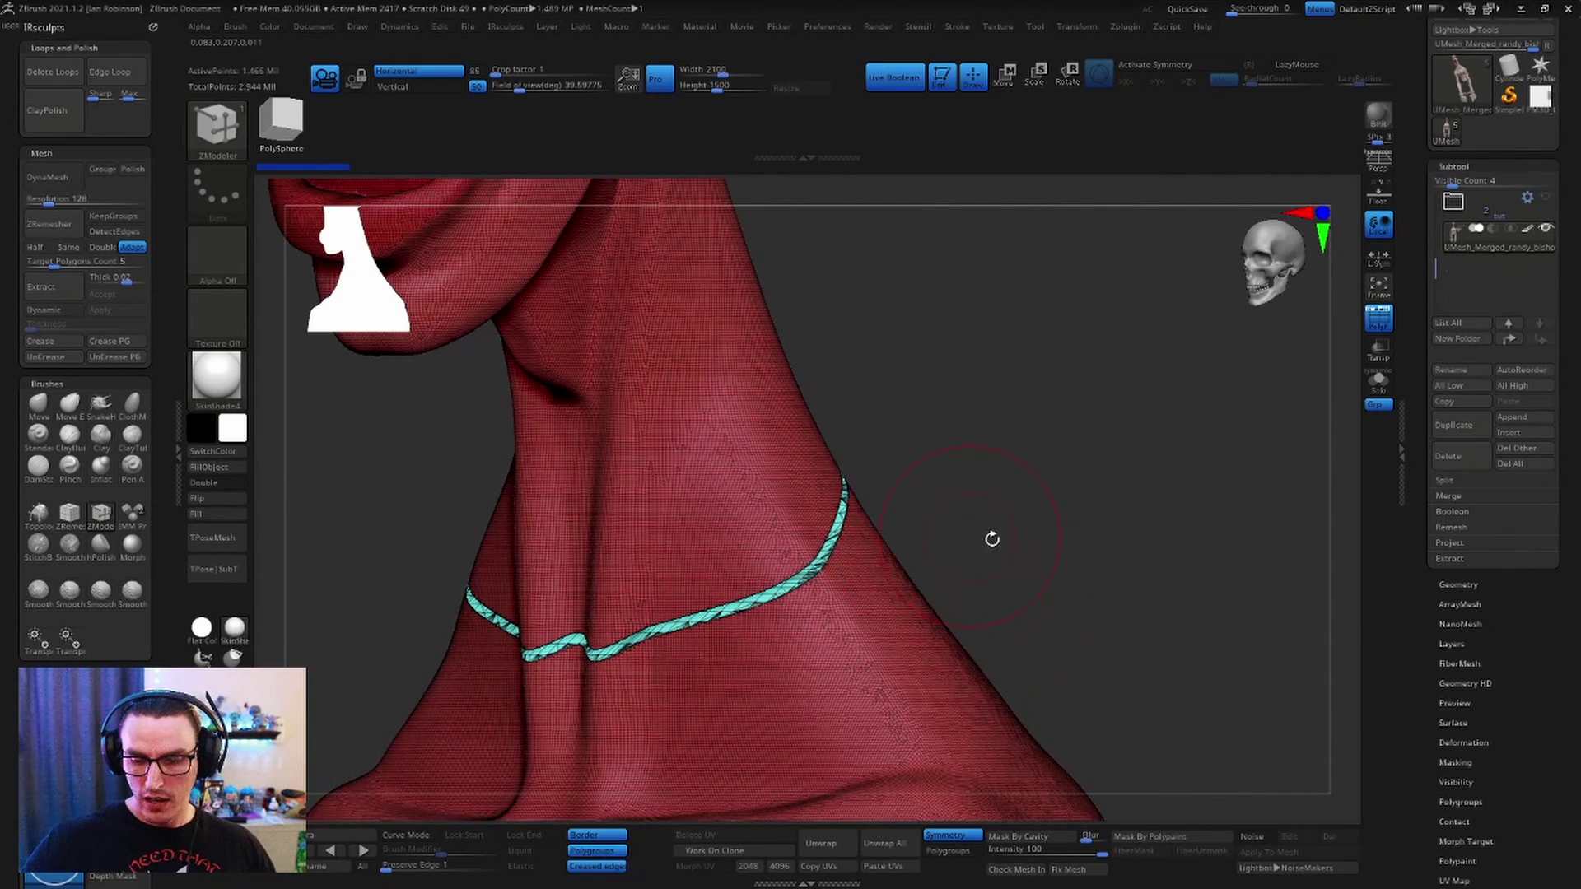
pyautogui.moveTo(991, 540); pyautogui.dragTo(1039, 539)
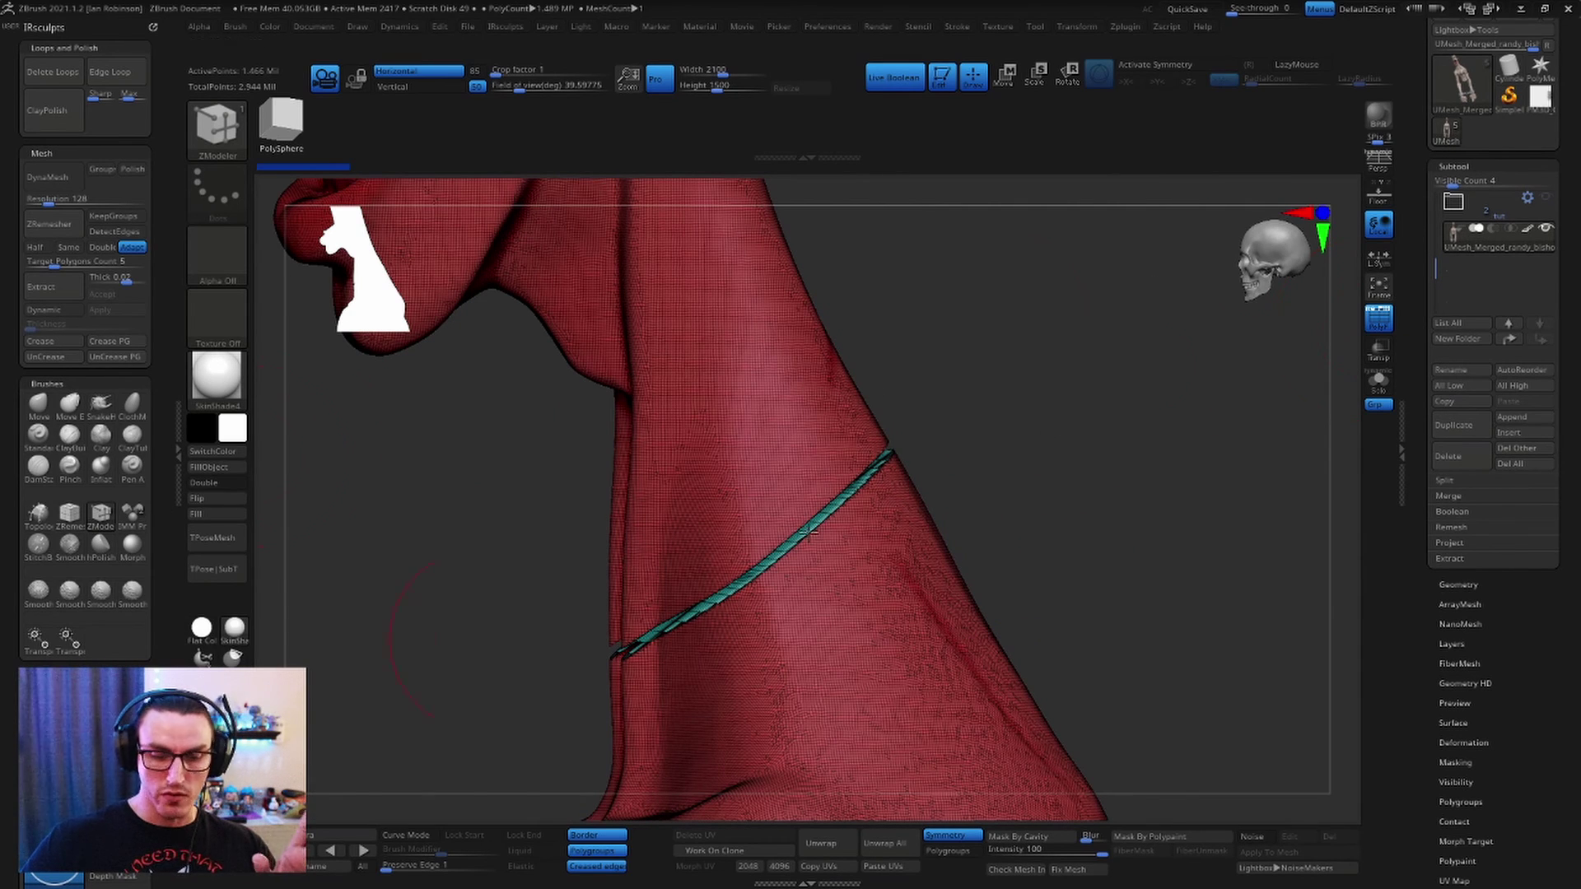
# Run Polygroups > Auto Groups to split the bust into head and torso groups.
pyautogui.click(1453, 167)
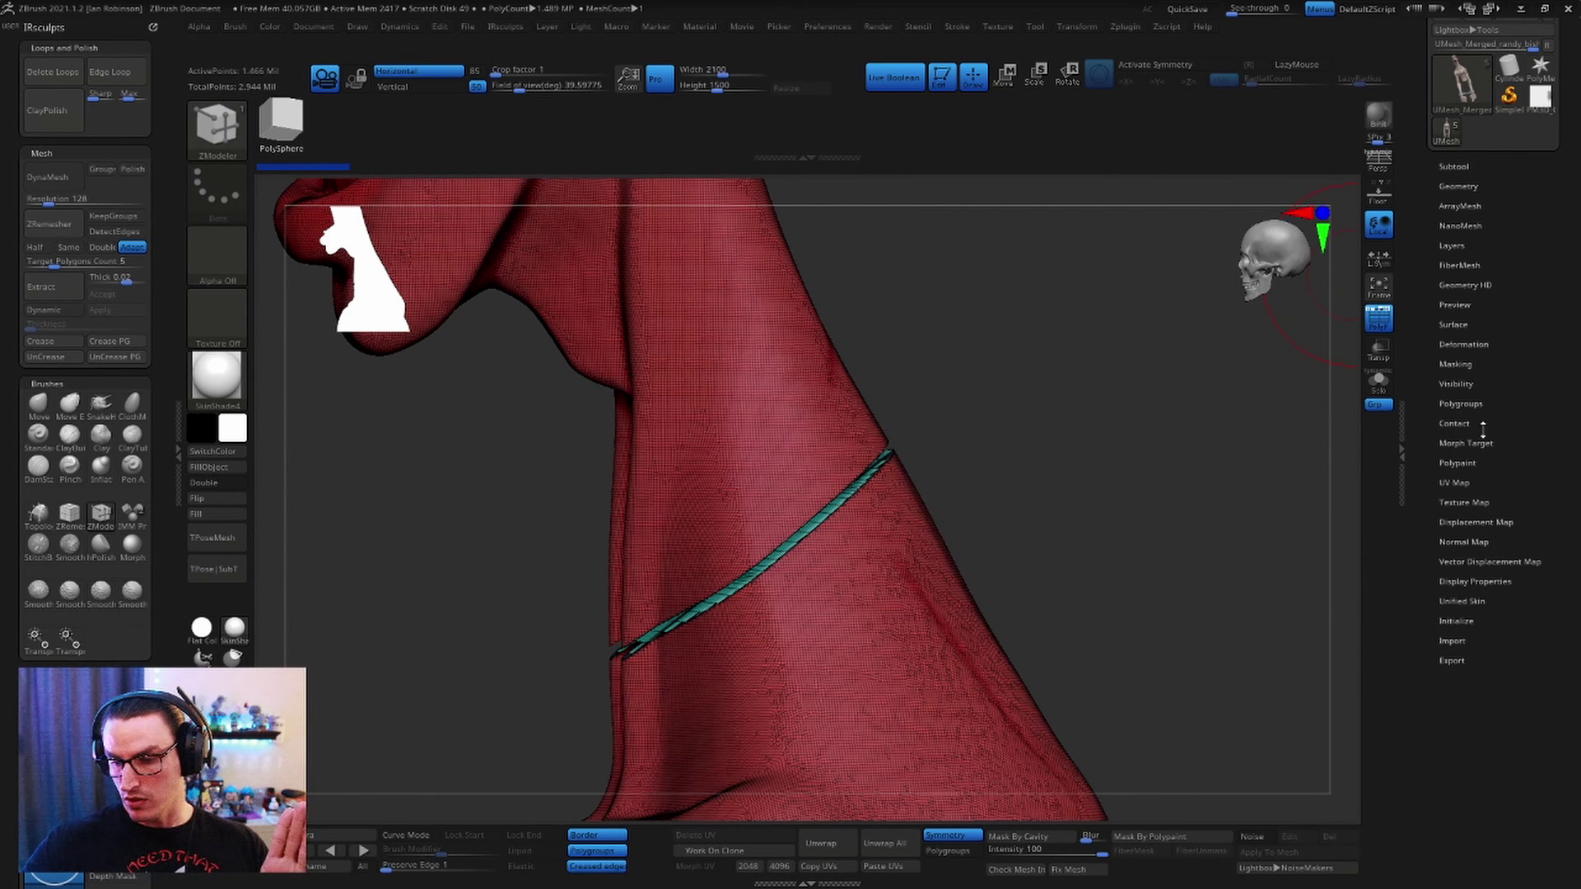
pyautogui.click(1457, 402)
pyautogui.click(1465, 419)
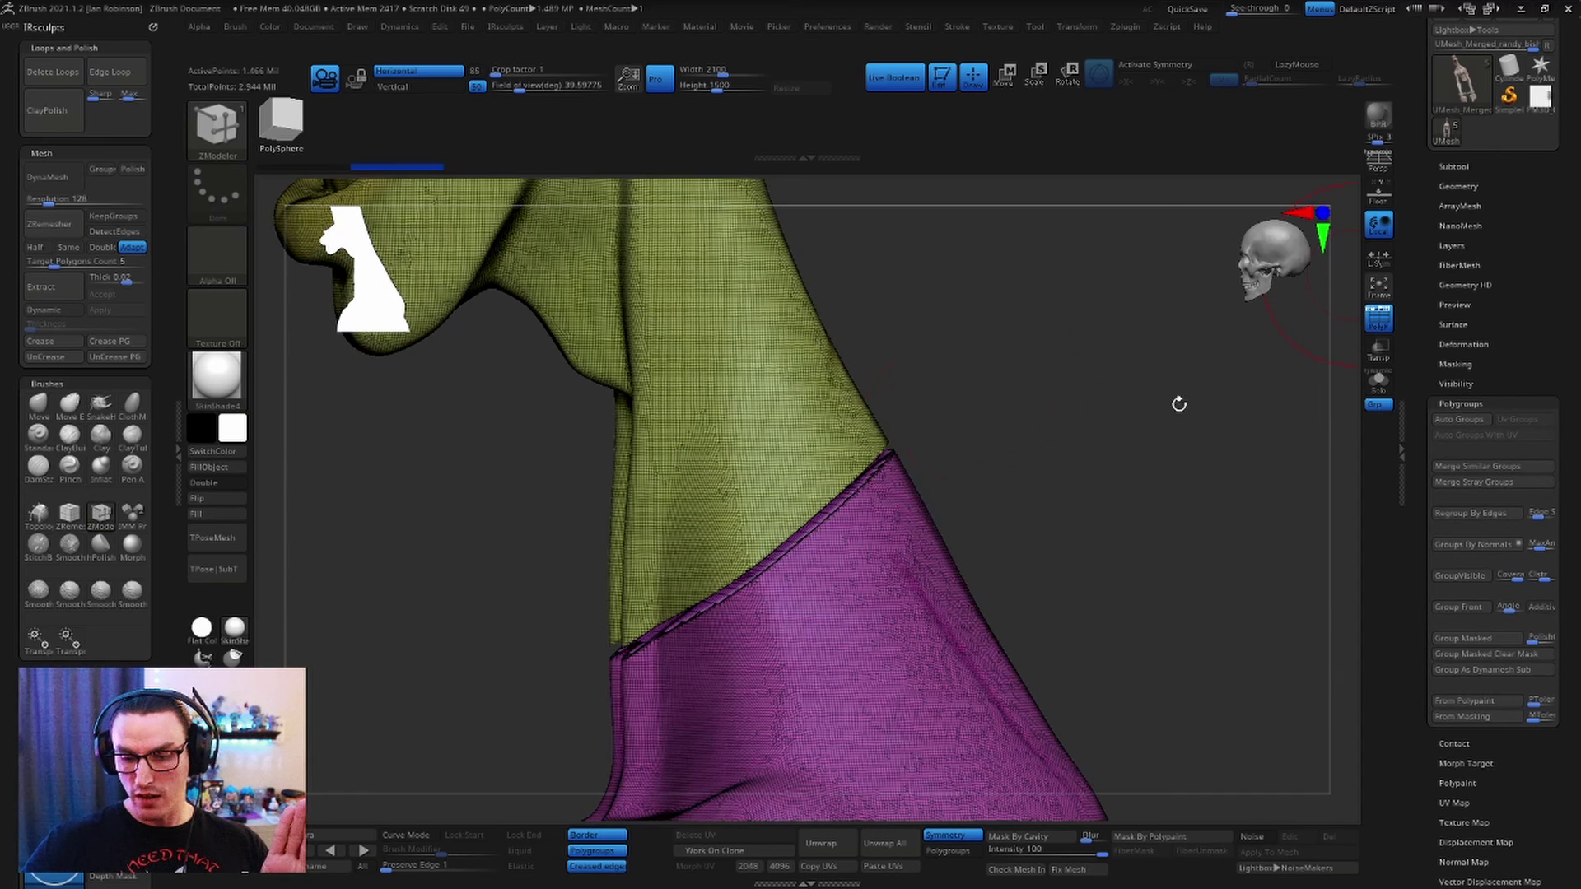
pyautogui.moveTo(1068, 438); pyautogui.dragTo(1029, 479)
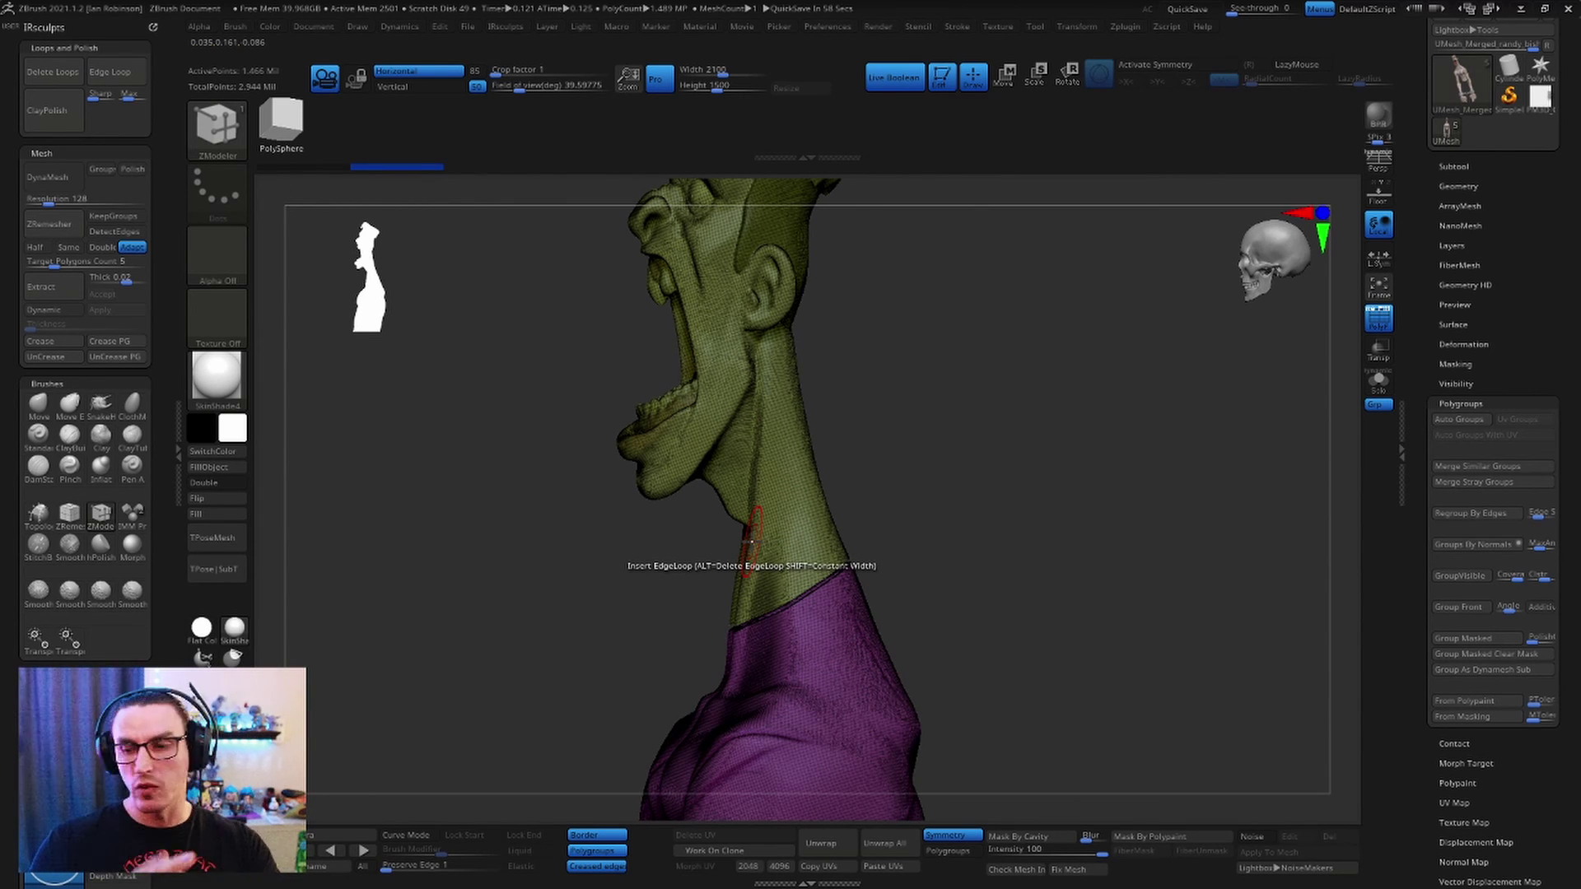
pyautogui.moveTo(1016, 452); pyautogui.dragTo(1071, 449)
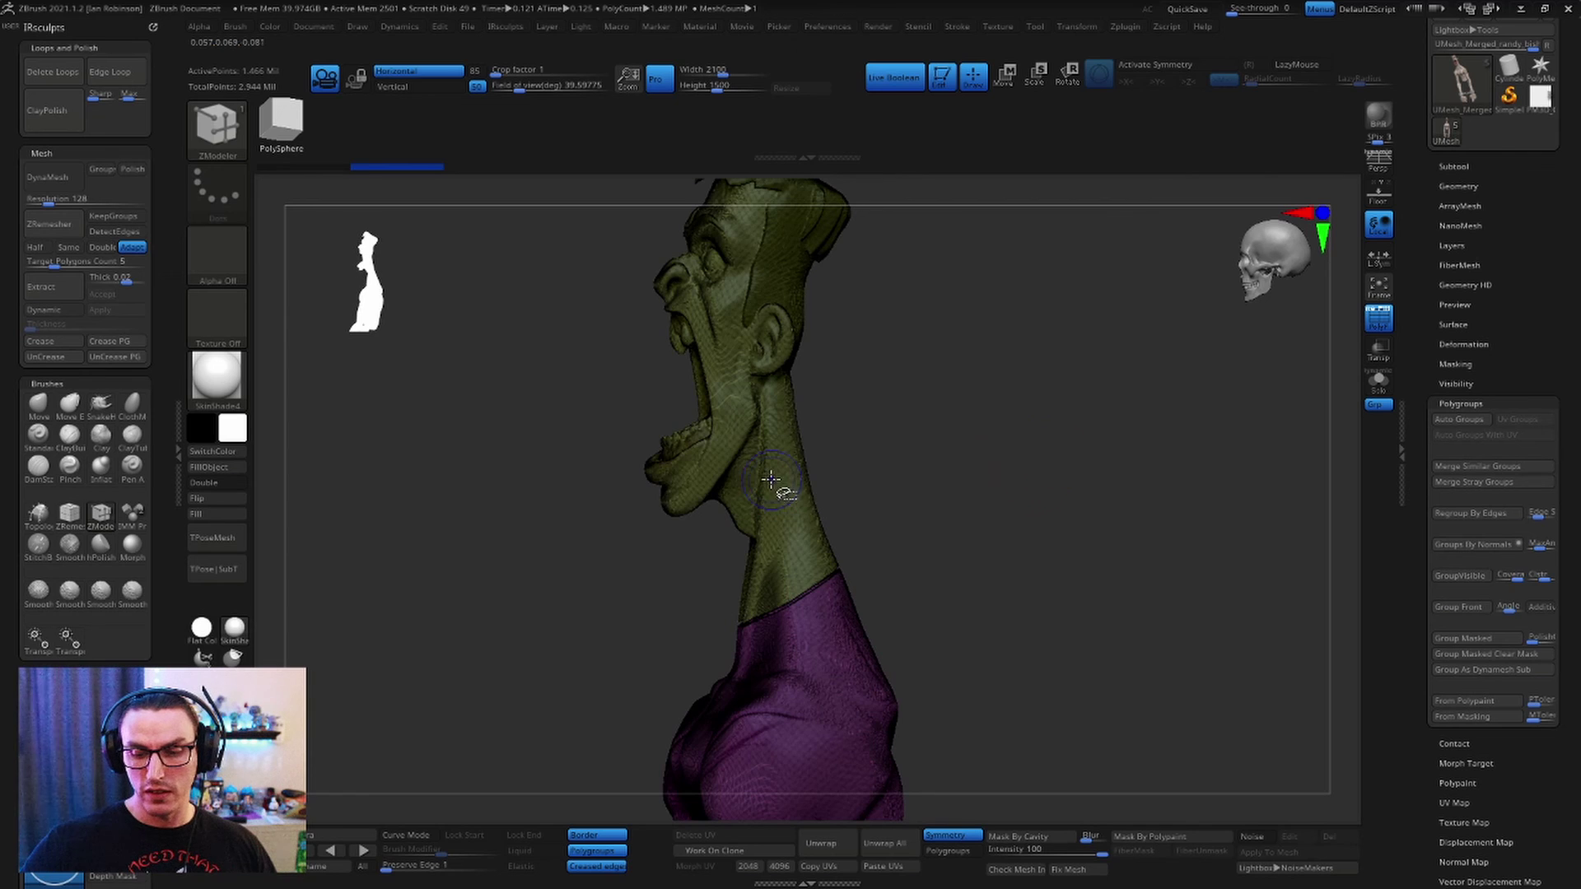
pyautogui.hotkey('ctrl', 'shift')
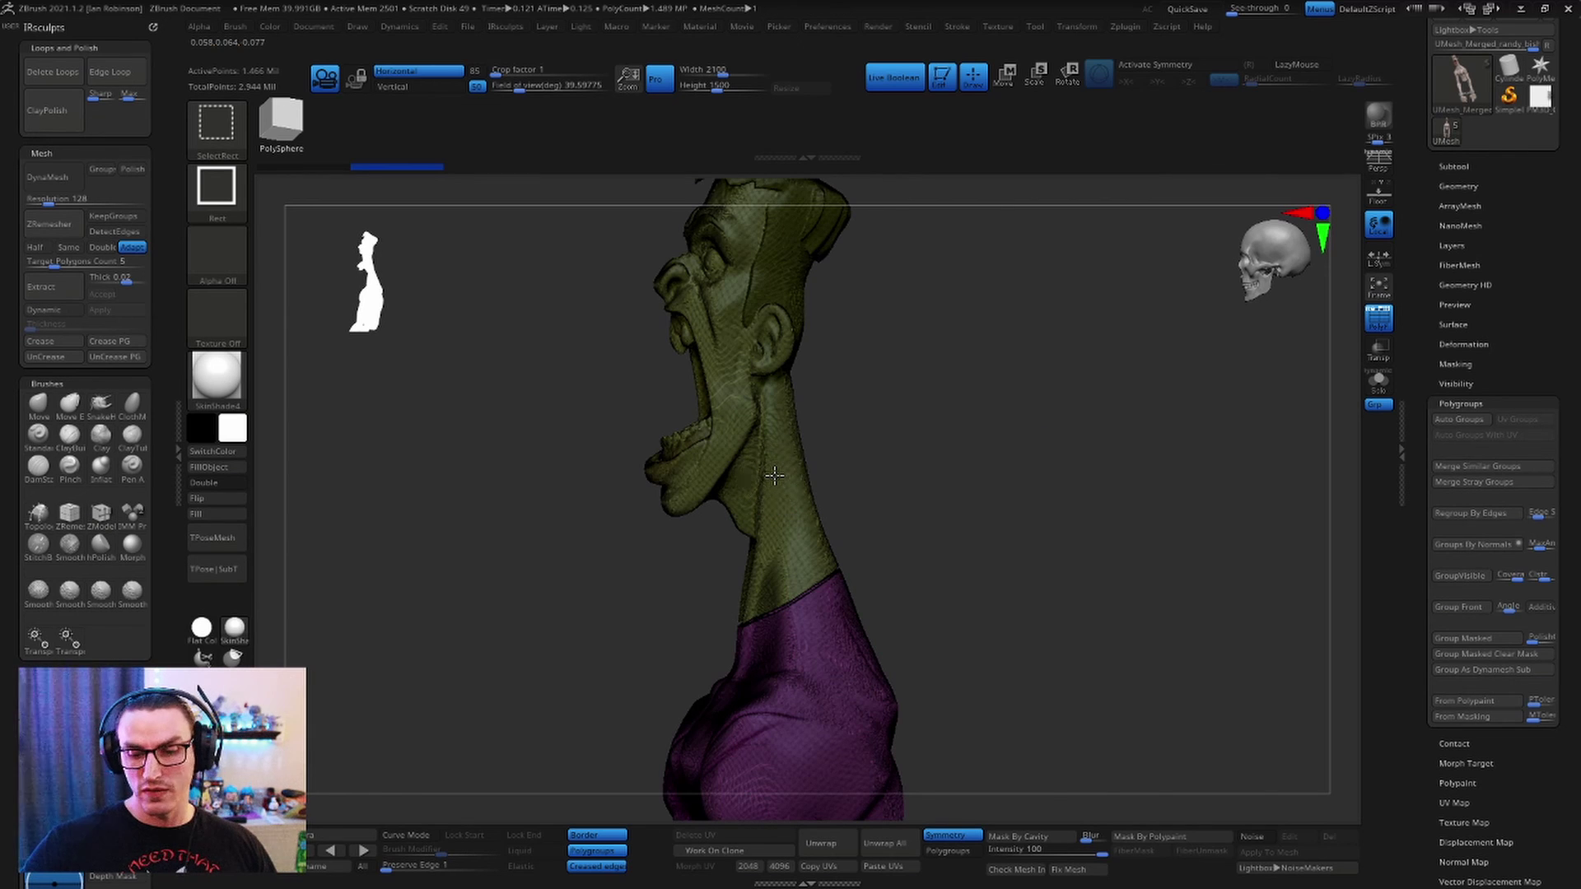
# Isolate the head polygroup, Split Hidden into head and torso subtools, and move the head off the neck.
pyautogui.keyDown('ctrl'); pyautogui.keyDown('shift'); pyautogui.click(775, 469); pyautogui.keyUp('shift'); pyautogui.keyUp('ctrl')
pyautogui.moveTo(899, 491); pyautogui.dragTo(1073, 504)
pyautogui.click(1453, 166)
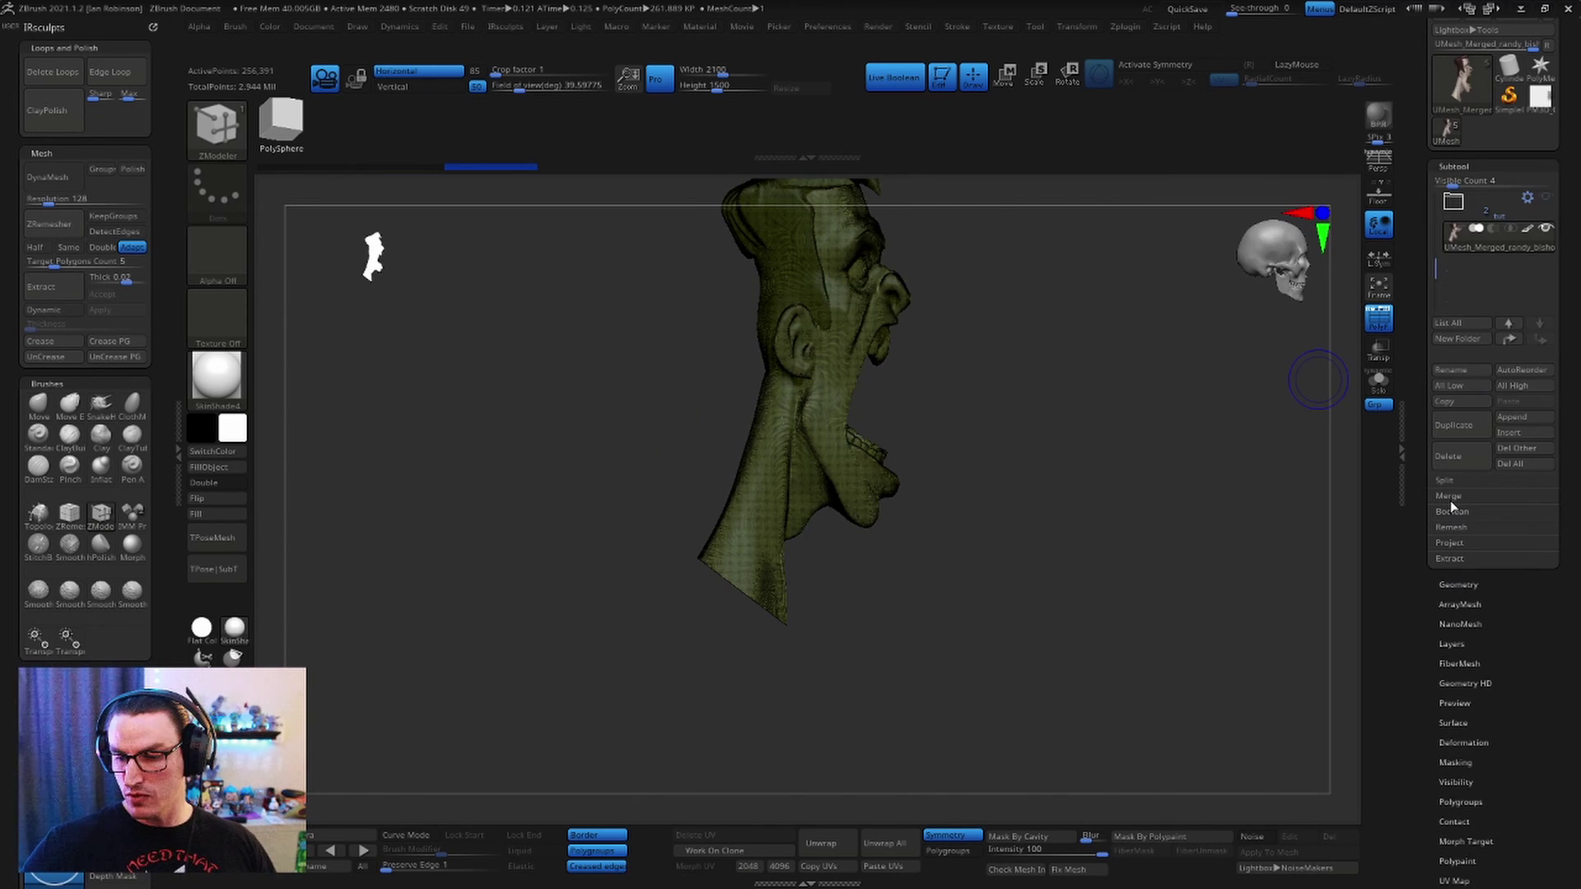
pyautogui.click(1458, 495)
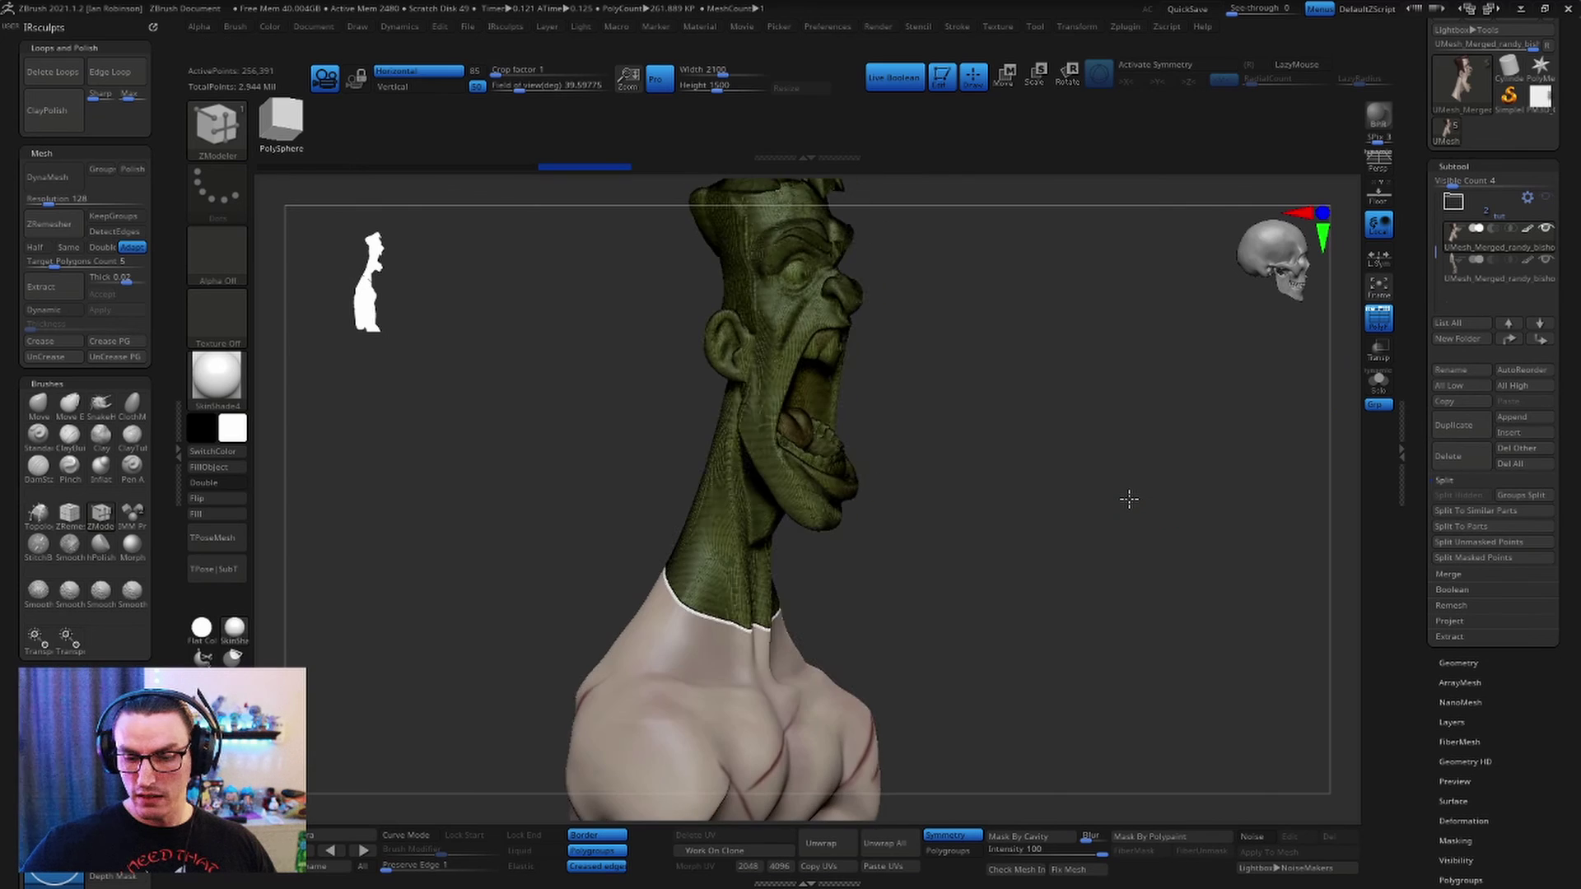
pyautogui.press('w')
pyautogui.moveTo(805, 426); pyautogui.dragTo(1015, 427)
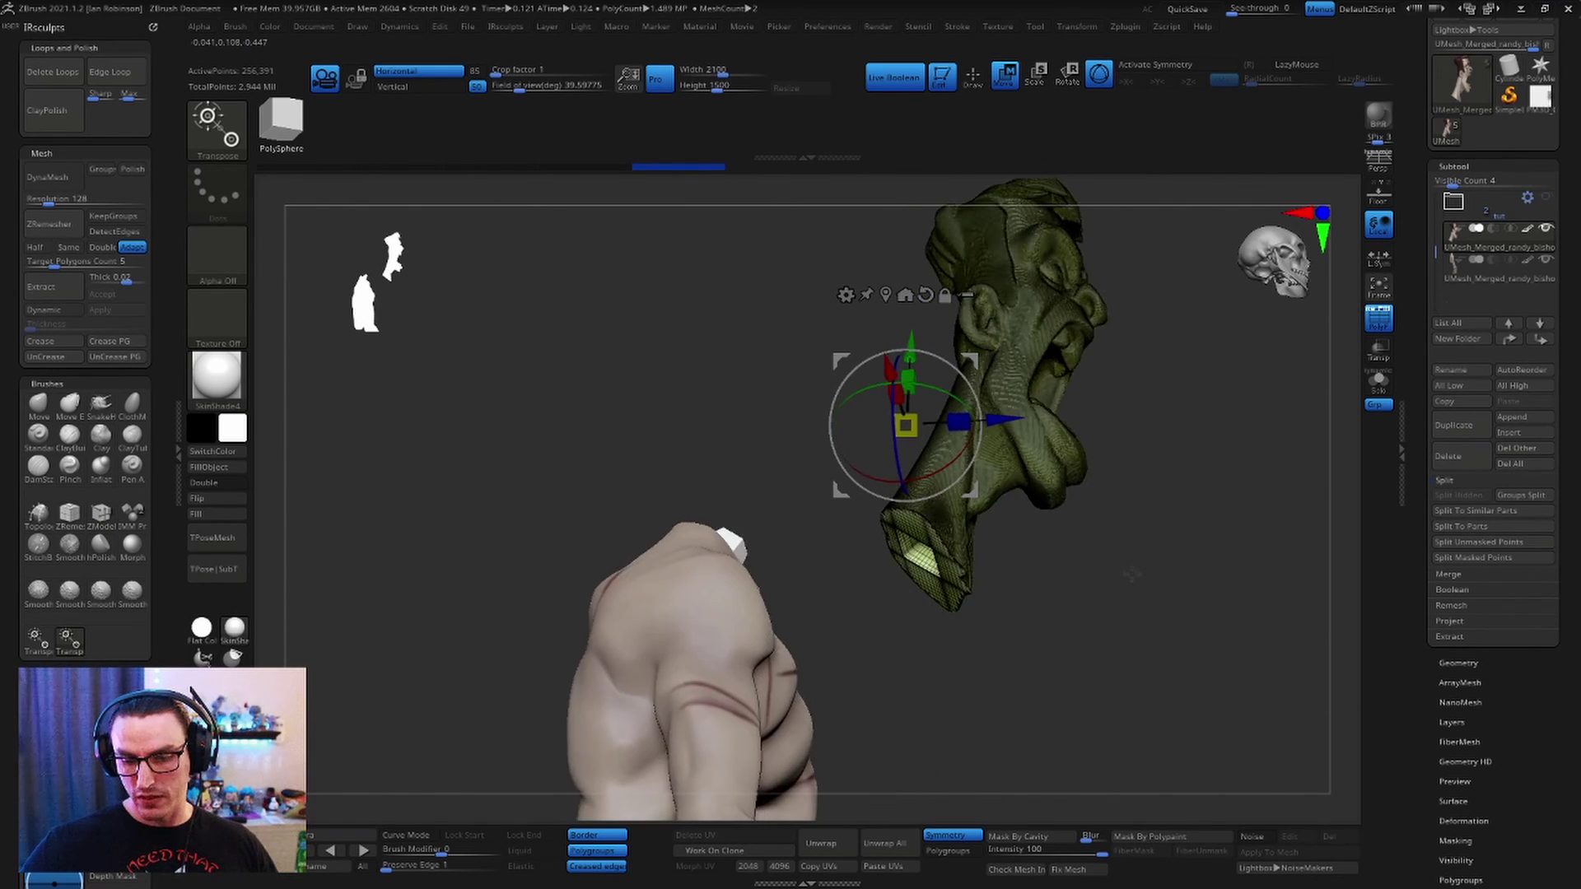